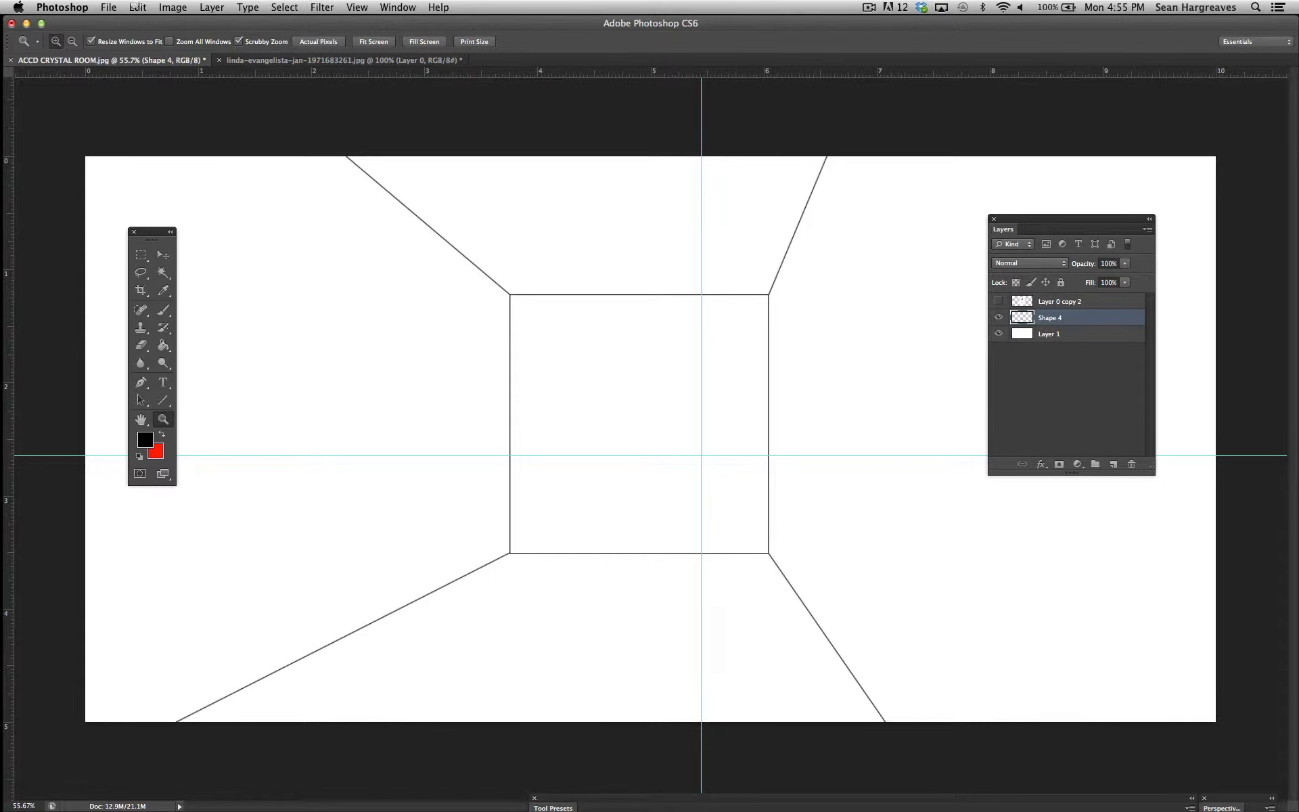
Select the Layer 0 copy 2 floor plan layer and make it visible over the room outline
{"action": "left_click", "coordinate": [1052, 300]}
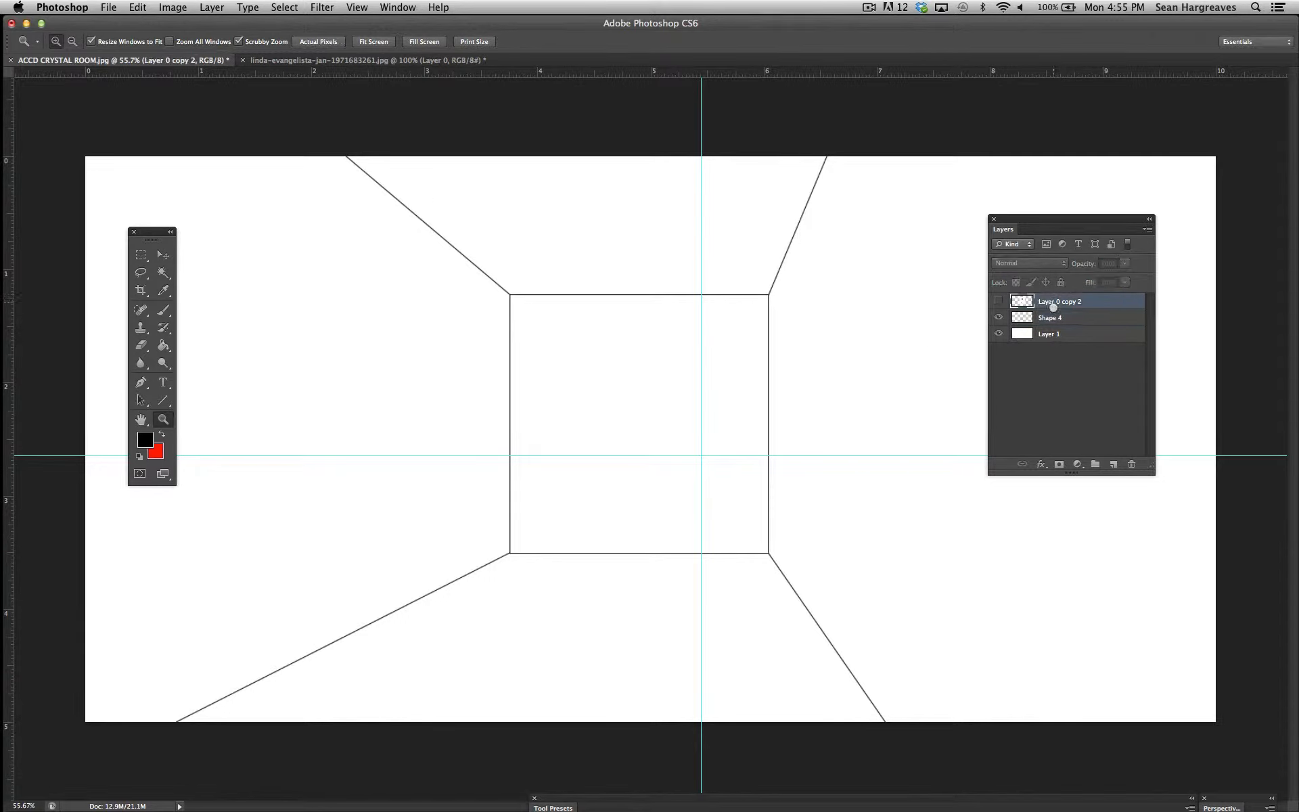
{"action": "left_click", "coordinate": [999, 300]}
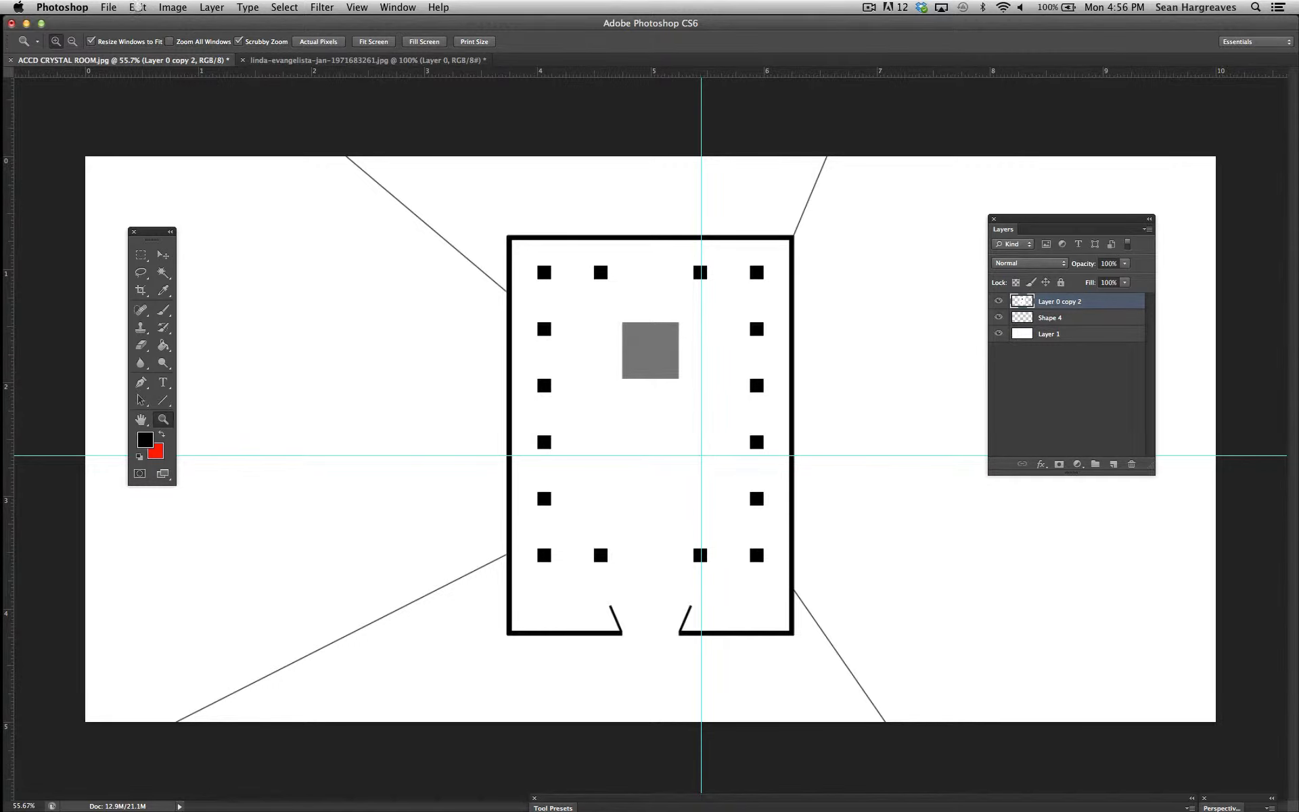
{"action": "left_click", "coordinate": [138, 8]}
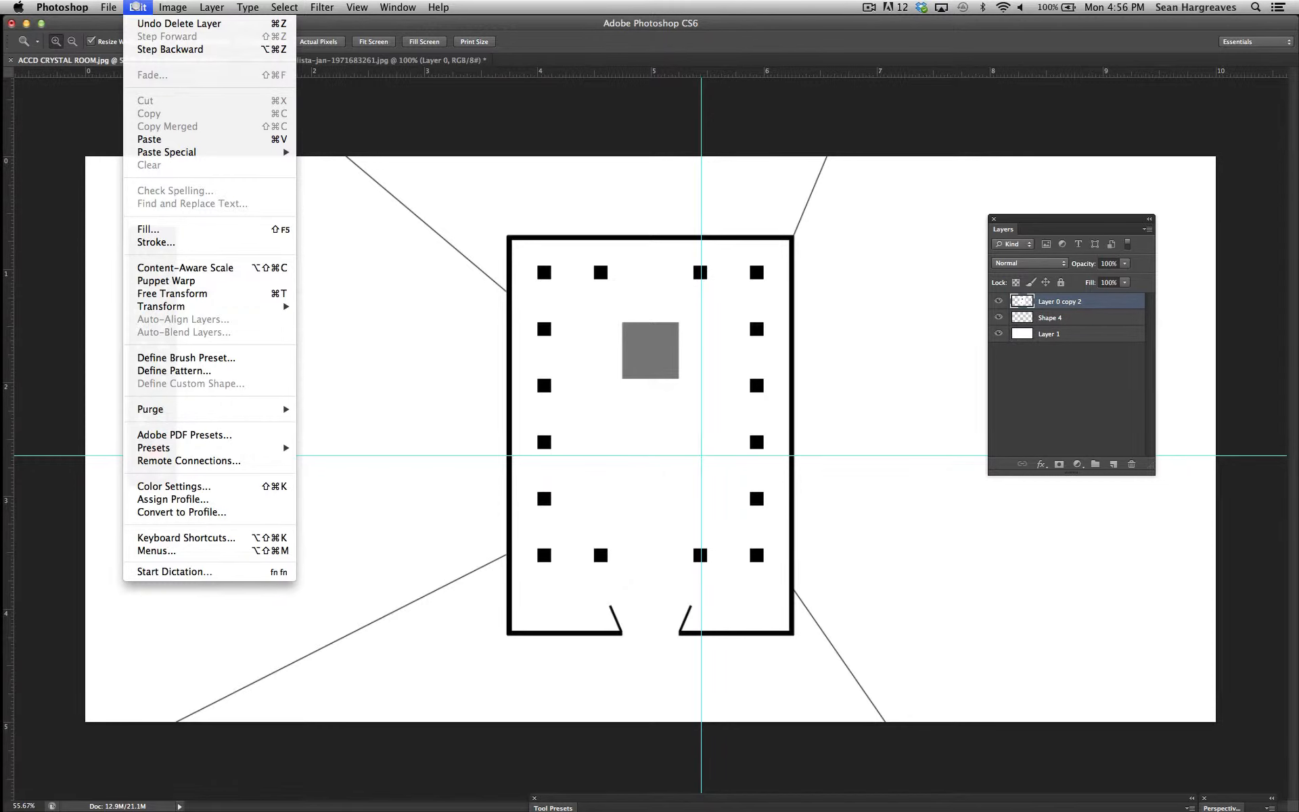
{"action": "mouse_move", "coordinate": [238, 305]}
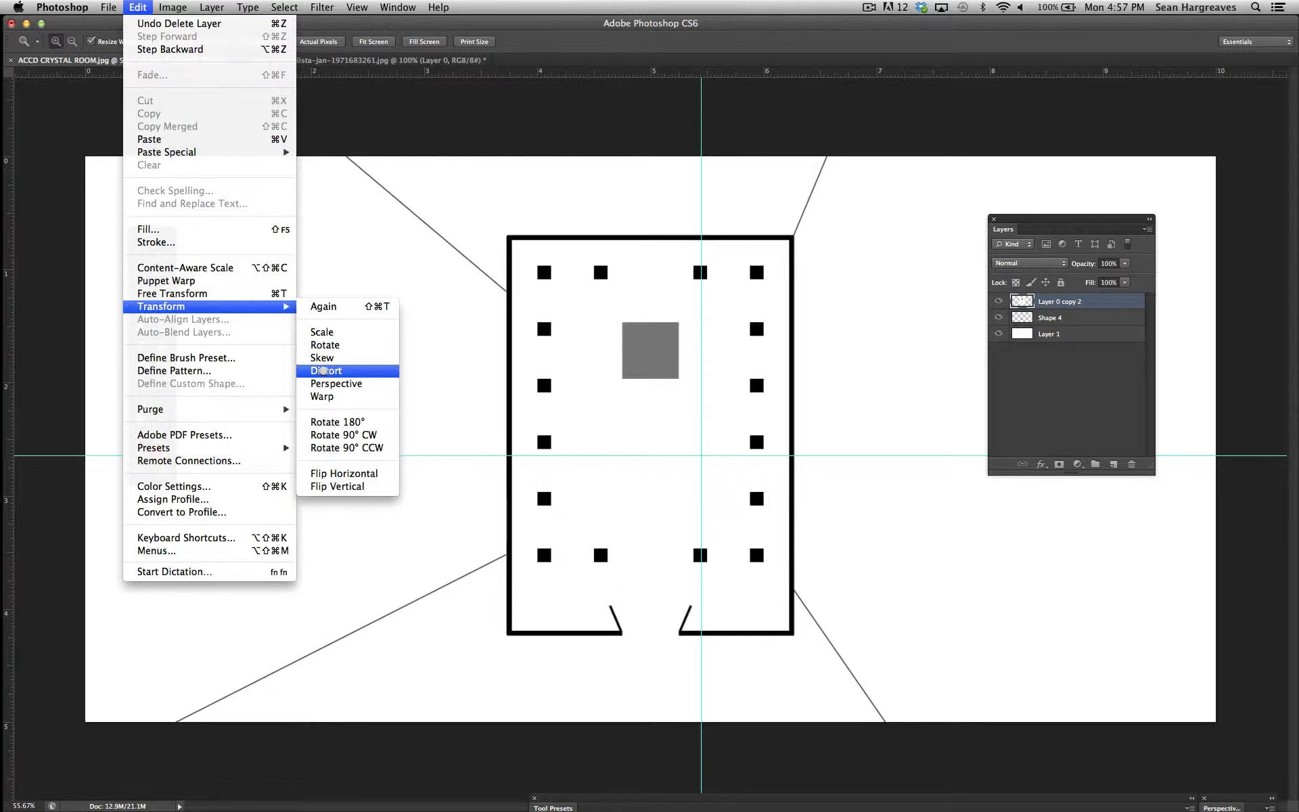
{"action": "left_click", "coordinate": [323, 371]}
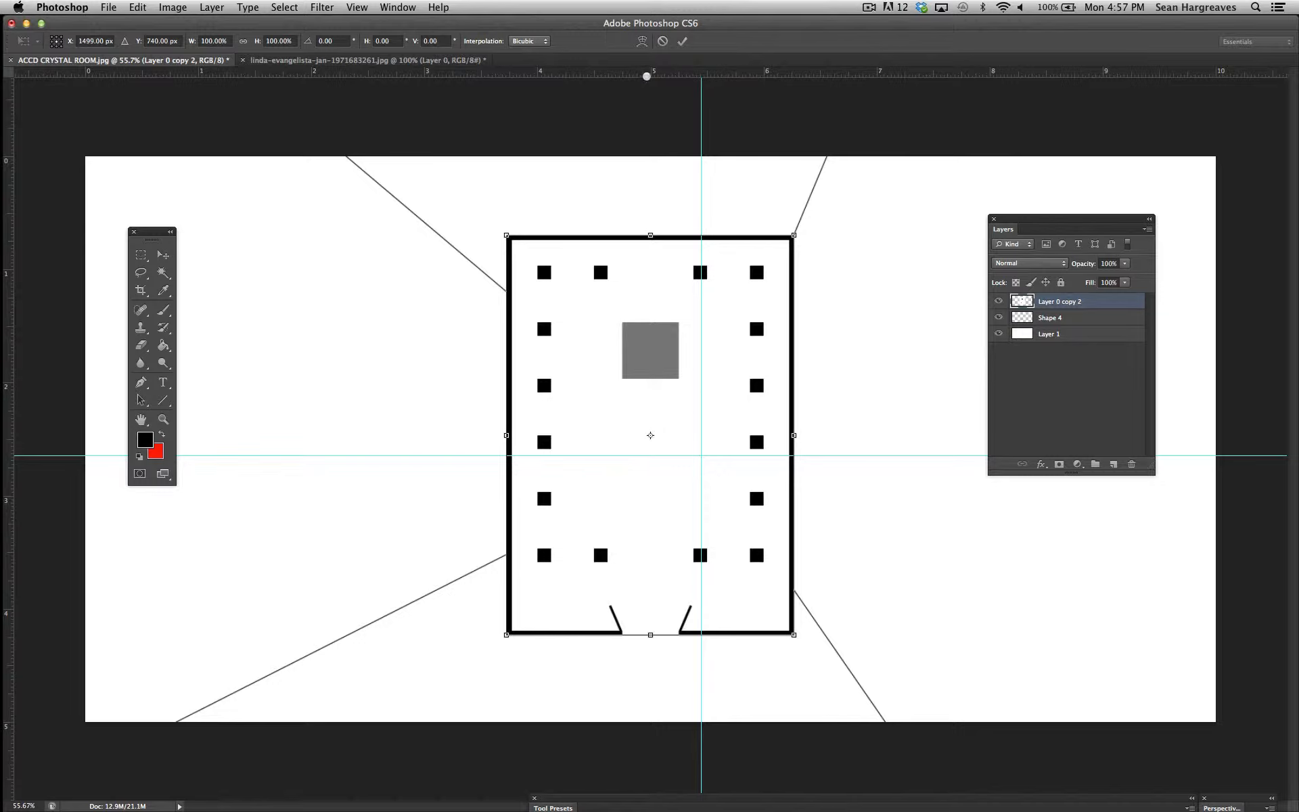
{"action": "left_click", "coordinate": [662, 41]}
{"action": "key", "text": "z"}
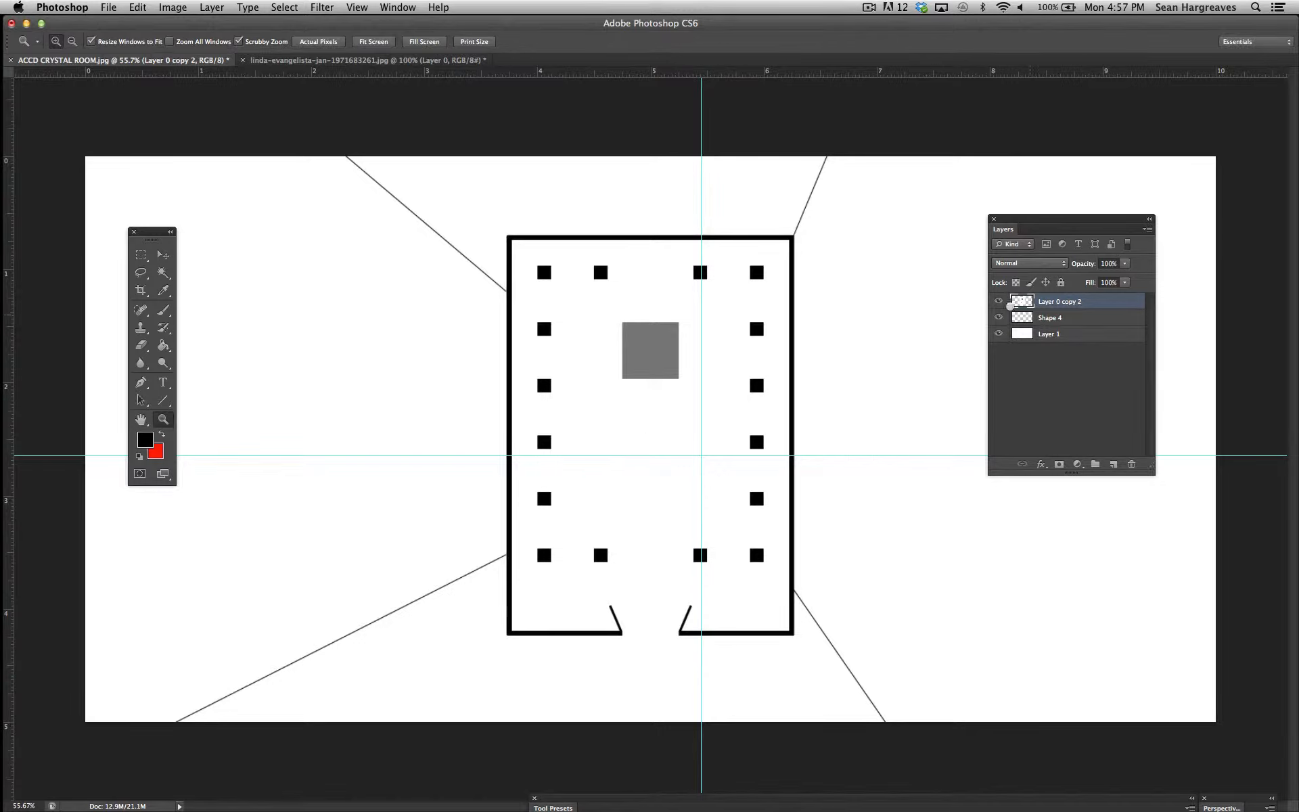
Duplicate the floor plan layer as Layer 0 copy 3, hide the duplicate and select Layer 0 copy 2
{"action": "left_click", "coordinate": [212, 6]}
{"action": "left_click", "coordinate": [224, 39]}
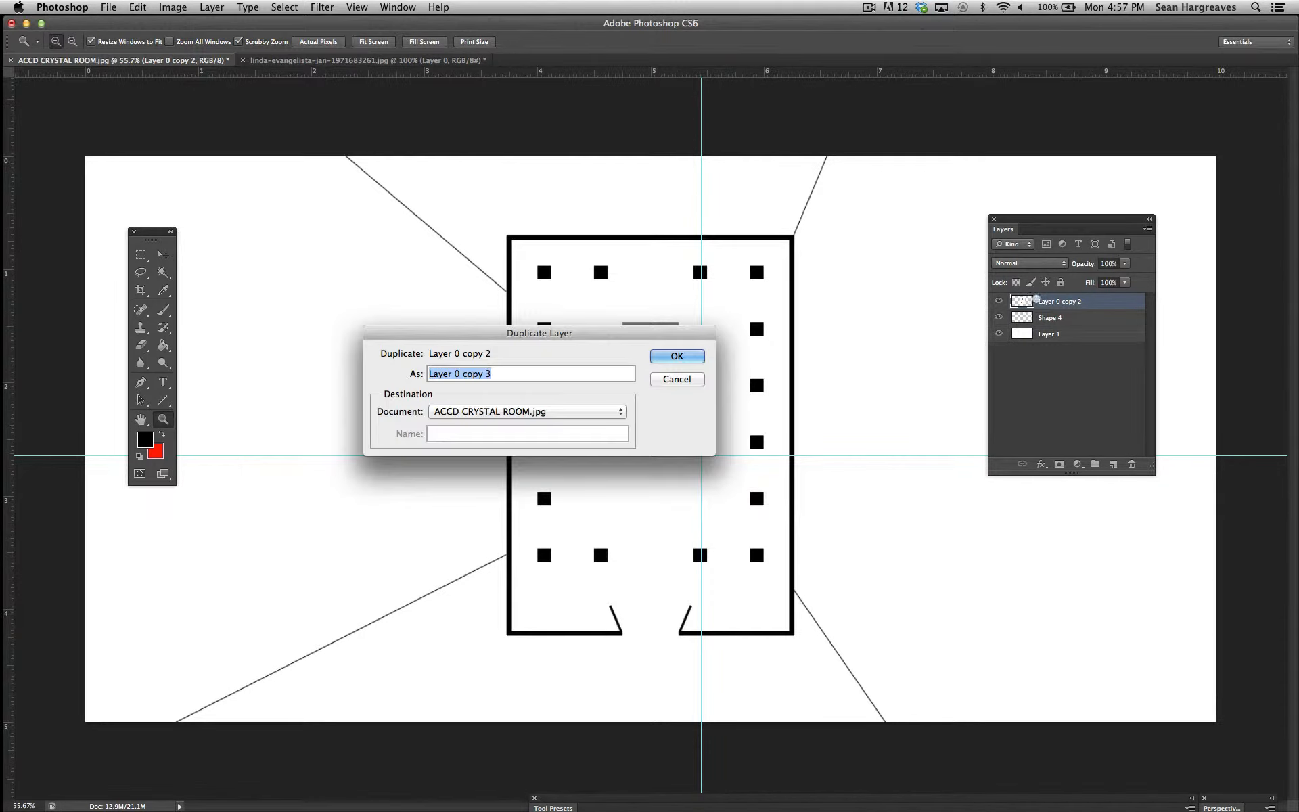
{"action": "key", "text": "Return"}
{"action": "left_click", "coordinate": [999, 301]}
{"action": "left_click", "coordinate": [1052, 318]}
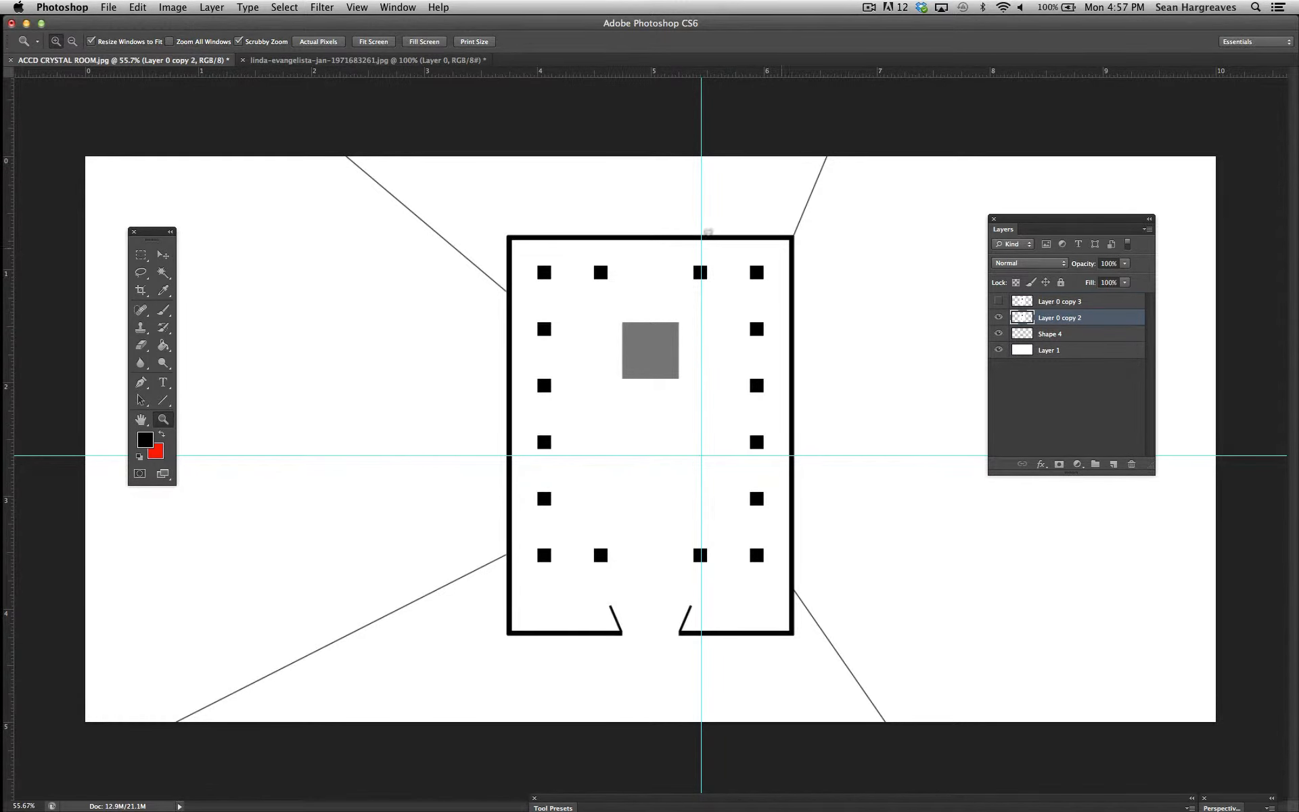
Distort Layer 0 copy 2 so its upper edge and both upper corners align with the base of the back wall
{"action": "left_click", "coordinate": [138, 7]}
{"action": "mouse_move", "coordinate": [189, 306]}
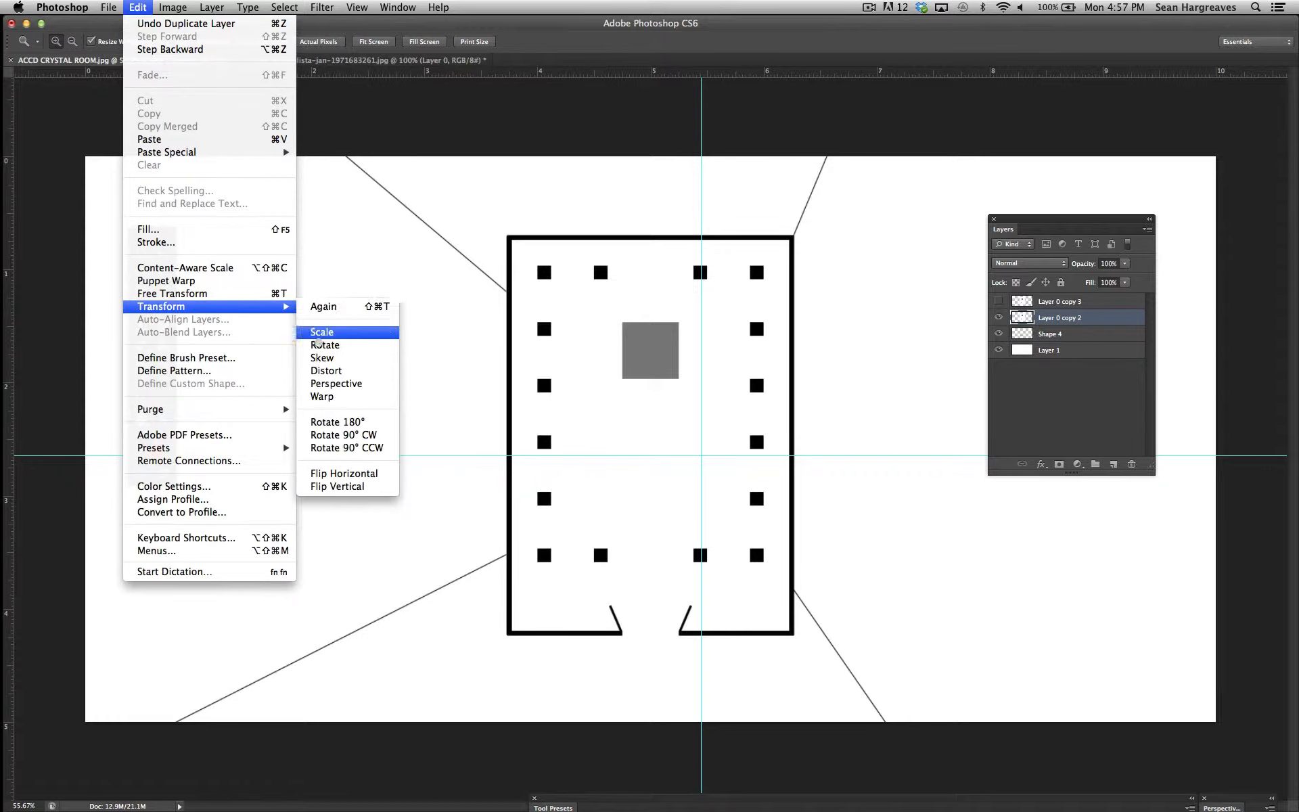
{"action": "left_click", "coordinate": [317, 371]}
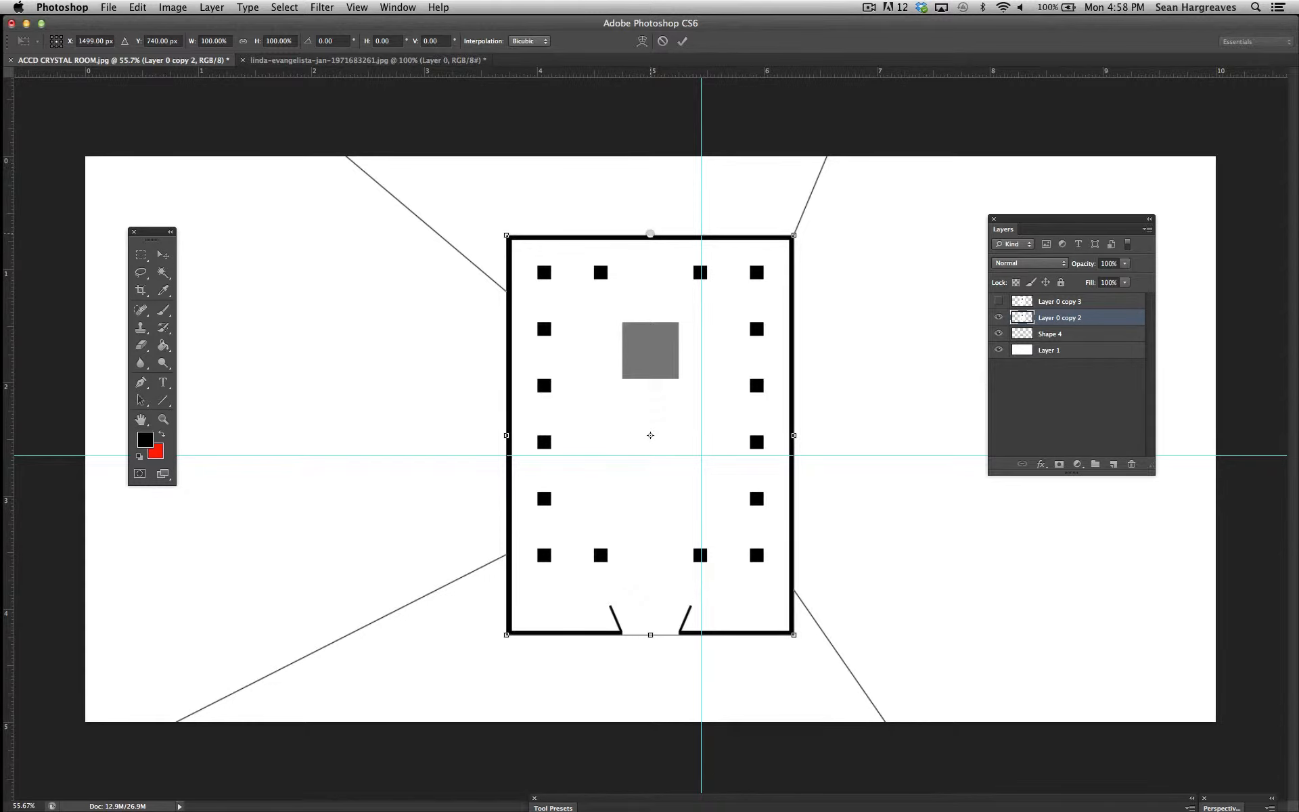
{"action": "left_click_drag", "start_coordinate": [650, 234], "coordinate": [640, 554]}
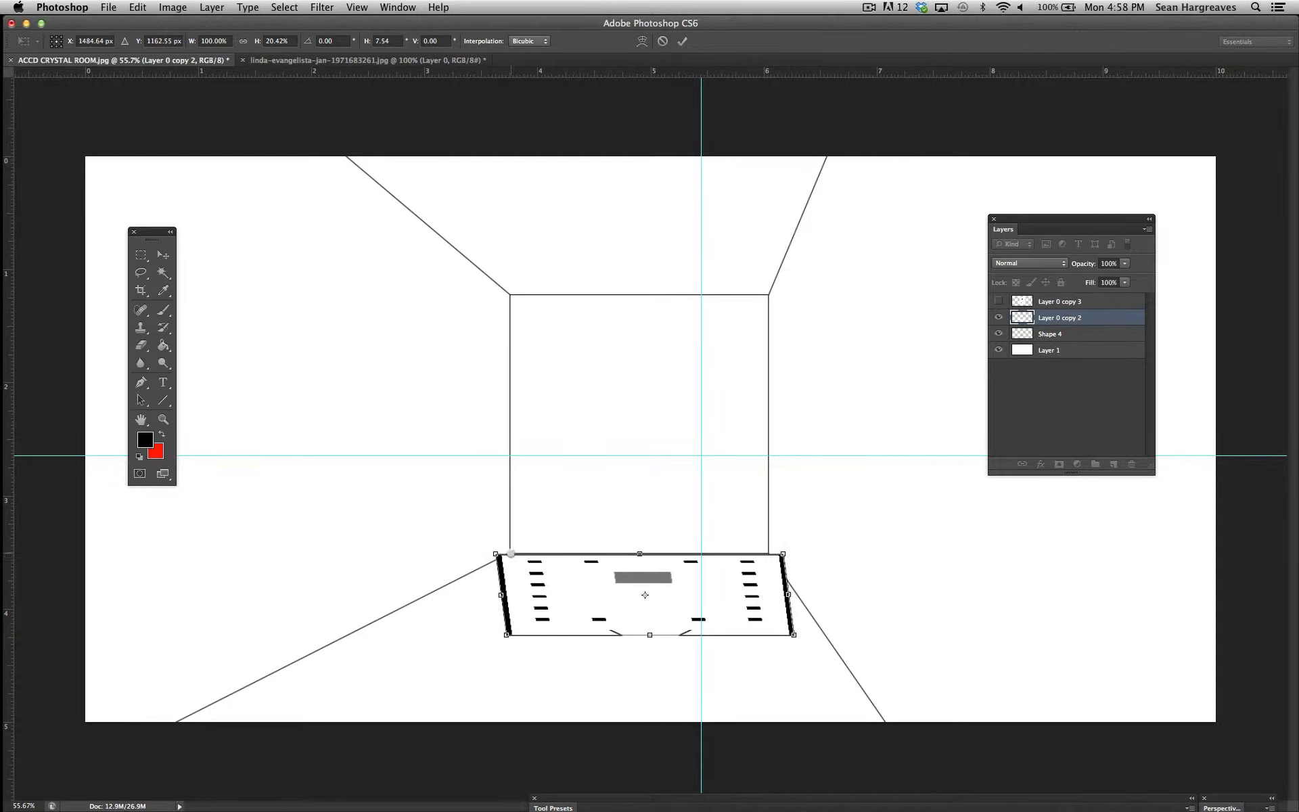
{"action": "left_click_drag", "start_coordinate": [496, 553], "coordinate": [509, 553]}
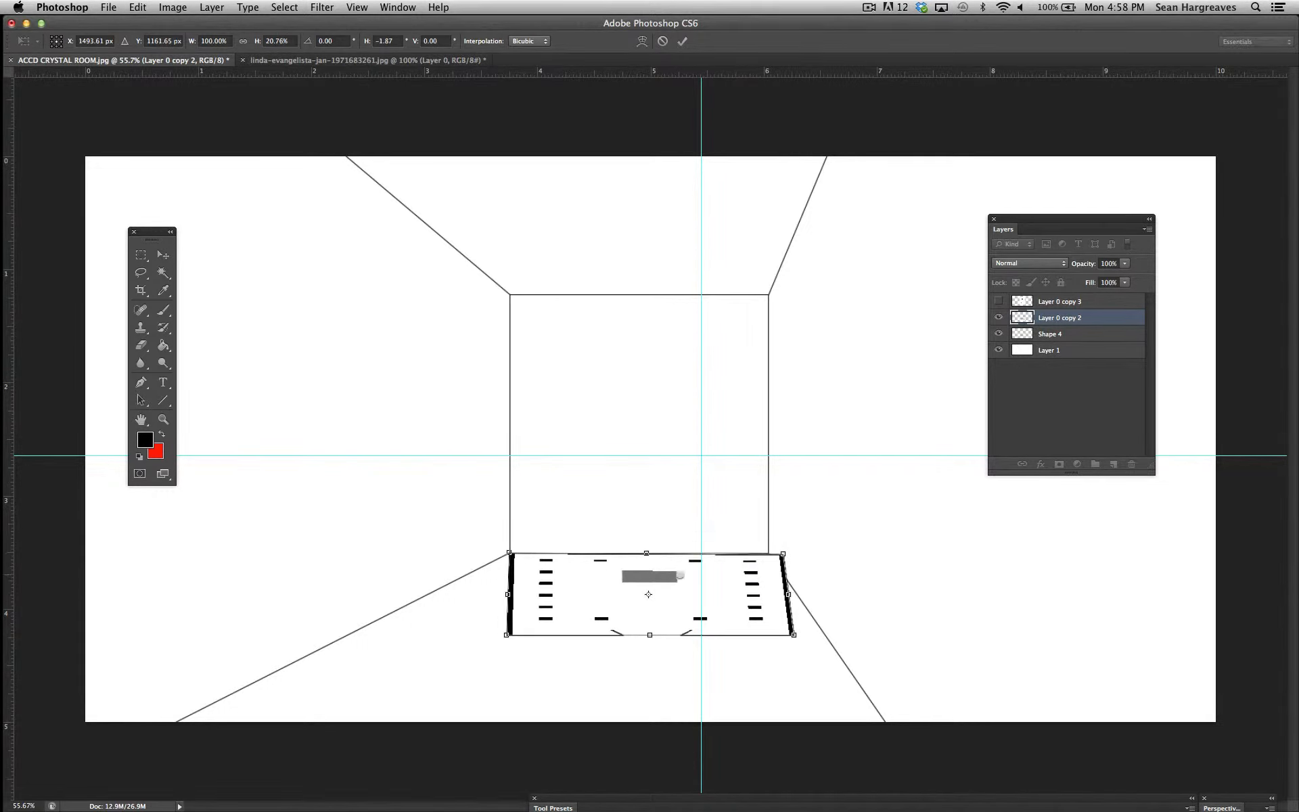
{"action": "left_click_drag", "start_coordinate": [783, 553], "coordinate": [767, 553]}
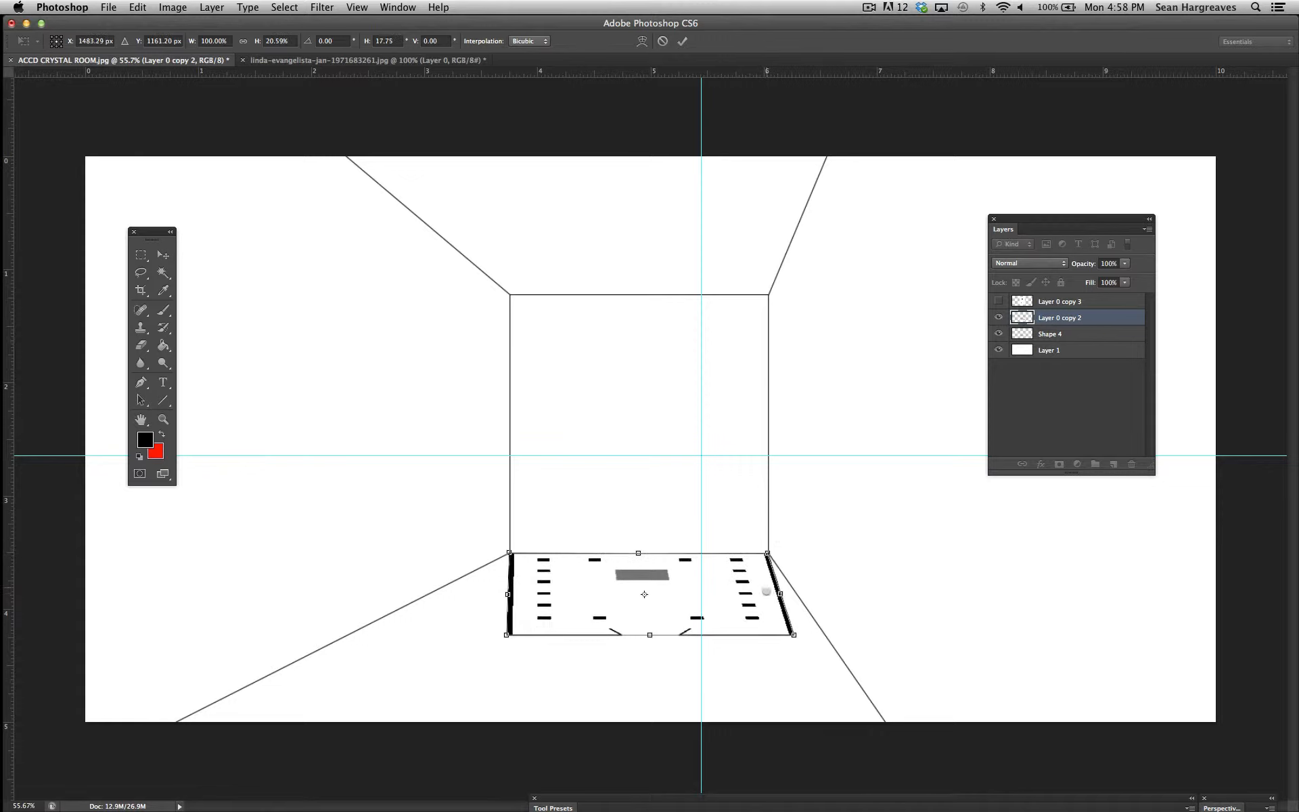
Stretch the plan's two lower corners to where the floor lines meet the canvas edge and apply the distortion
{"action": "left_click_drag", "start_coordinate": [791, 632], "coordinate": [882, 721]}
{"action": "left_click_drag", "start_coordinate": [507, 635], "coordinate": [176, 722]}
{"action": "left_click_drag", "start_coordinate": [881, 720], "coordinate": [886, 722]}
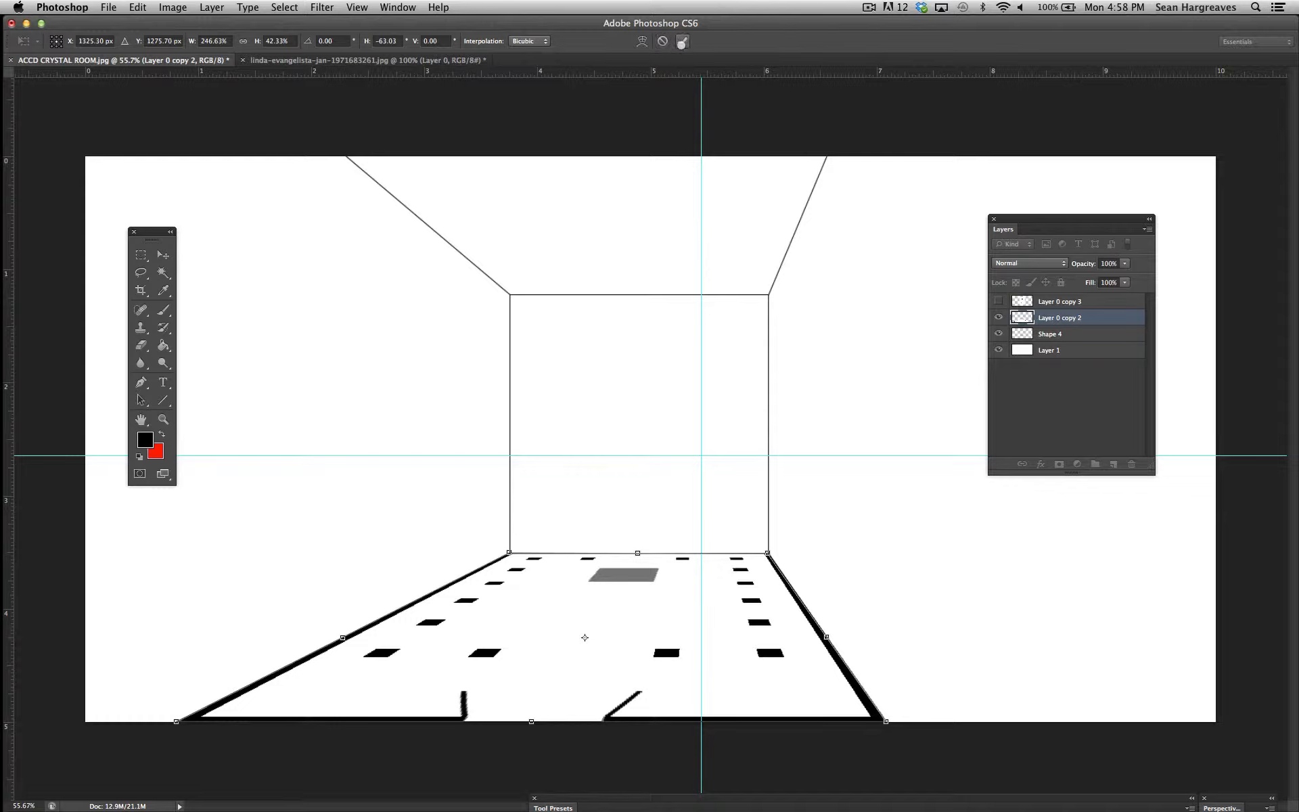
{"action": "left_click", "coordinate": [683, 41]}
{"action": "key", "text": "z"}
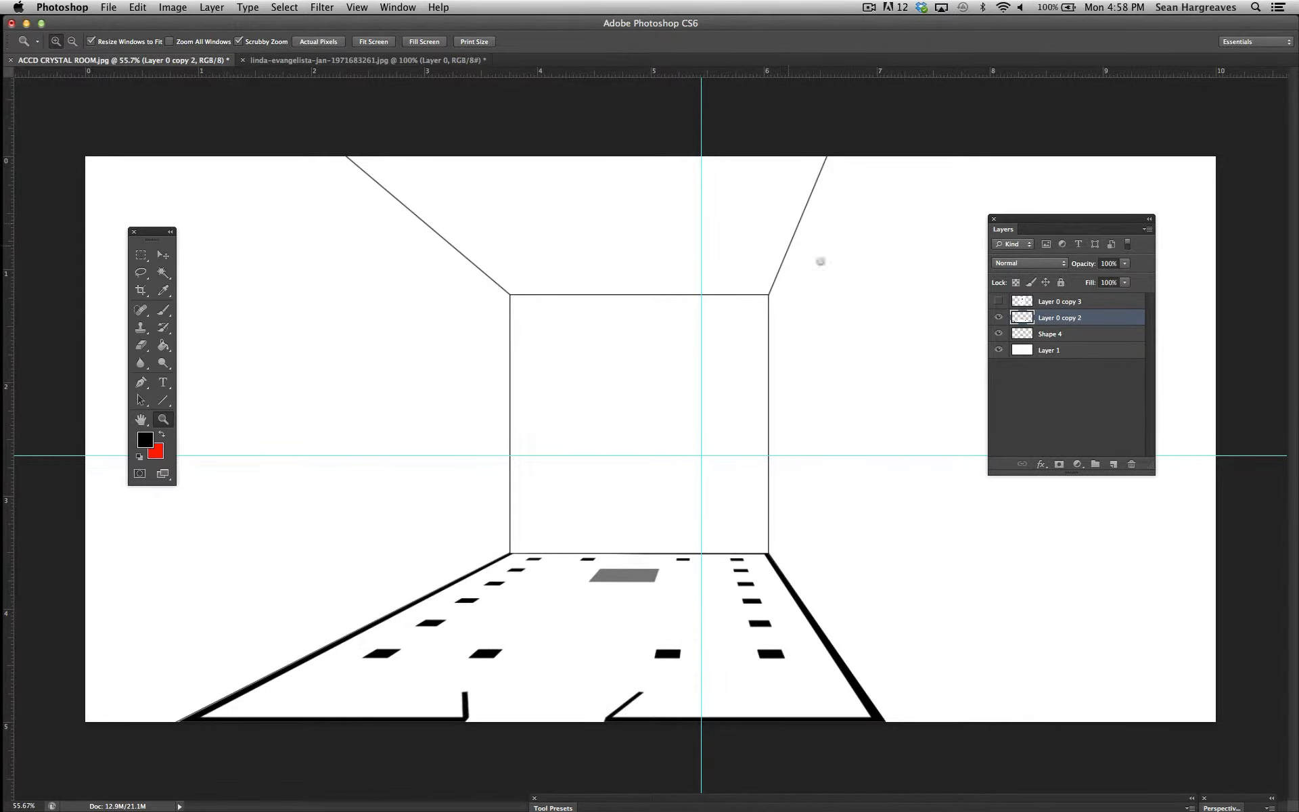
Select Layer 0 copy 3 and check the flat plan by showing it and hiding it again
{"action": "left_click", "coordinate": [1060, 300]}
{"action": "left_click", "coordinate": [998, 301]}
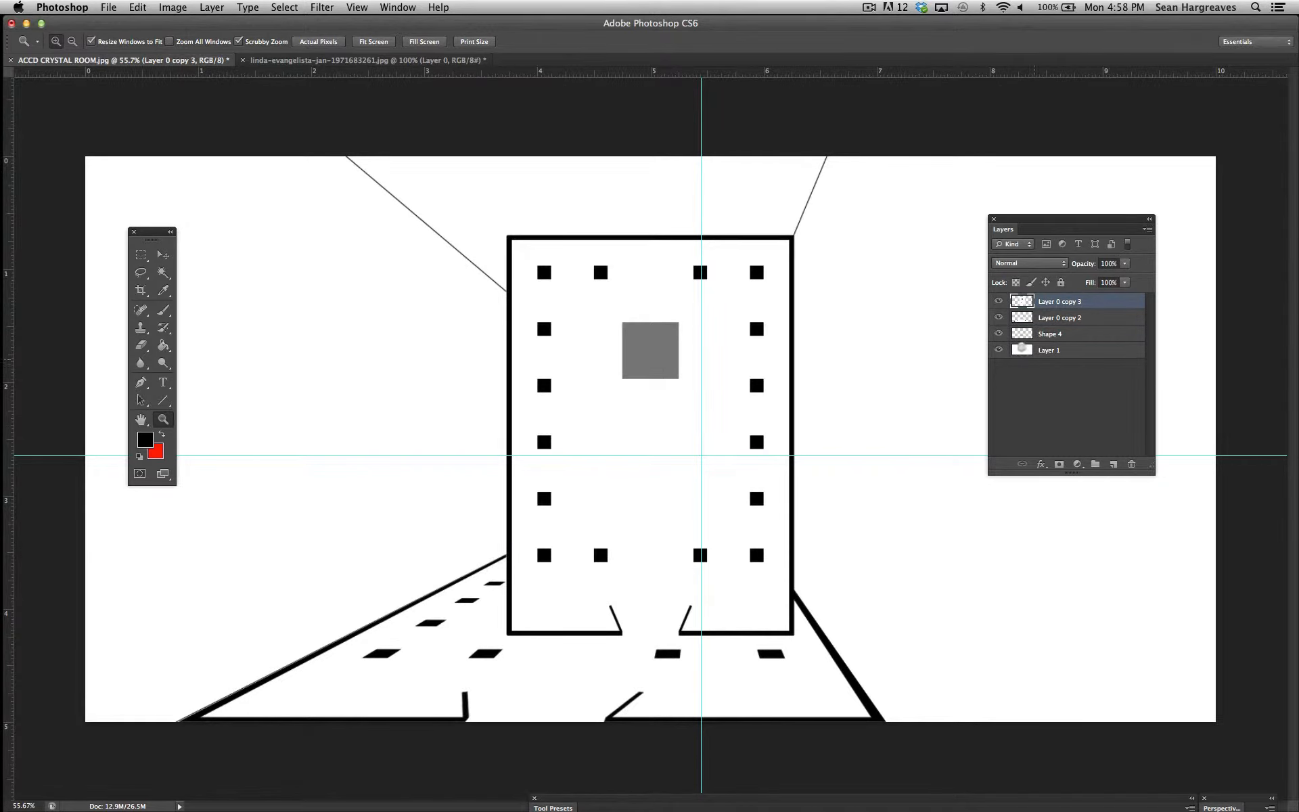
{"action": "left_click", "coordinate": [999, 301]}
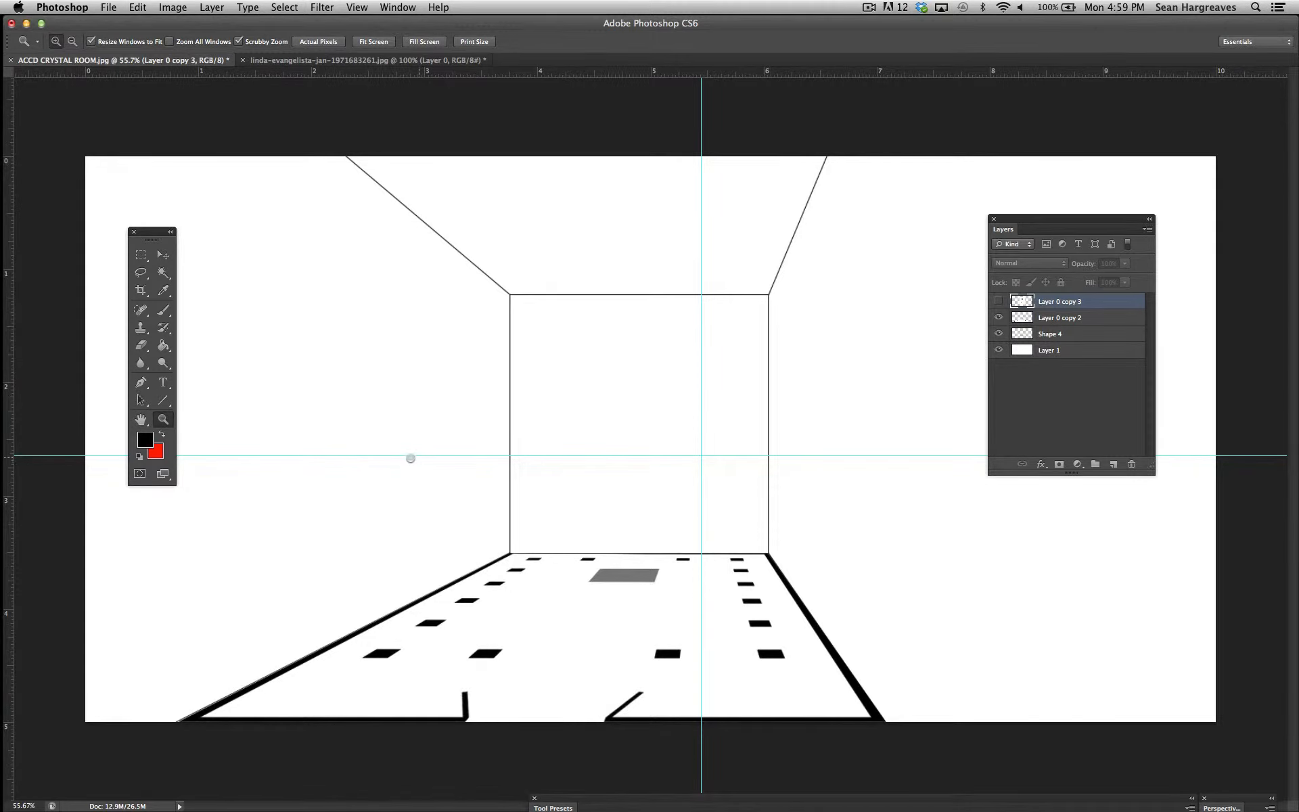
Move the vertical guide outside the canvas to about 2.9 on the horizontal ruler, crossing the floor plan's slanted edge
{"action": "left_click_drag", "start_coordinate": [411, 458], "coordinate": [403, 460]}
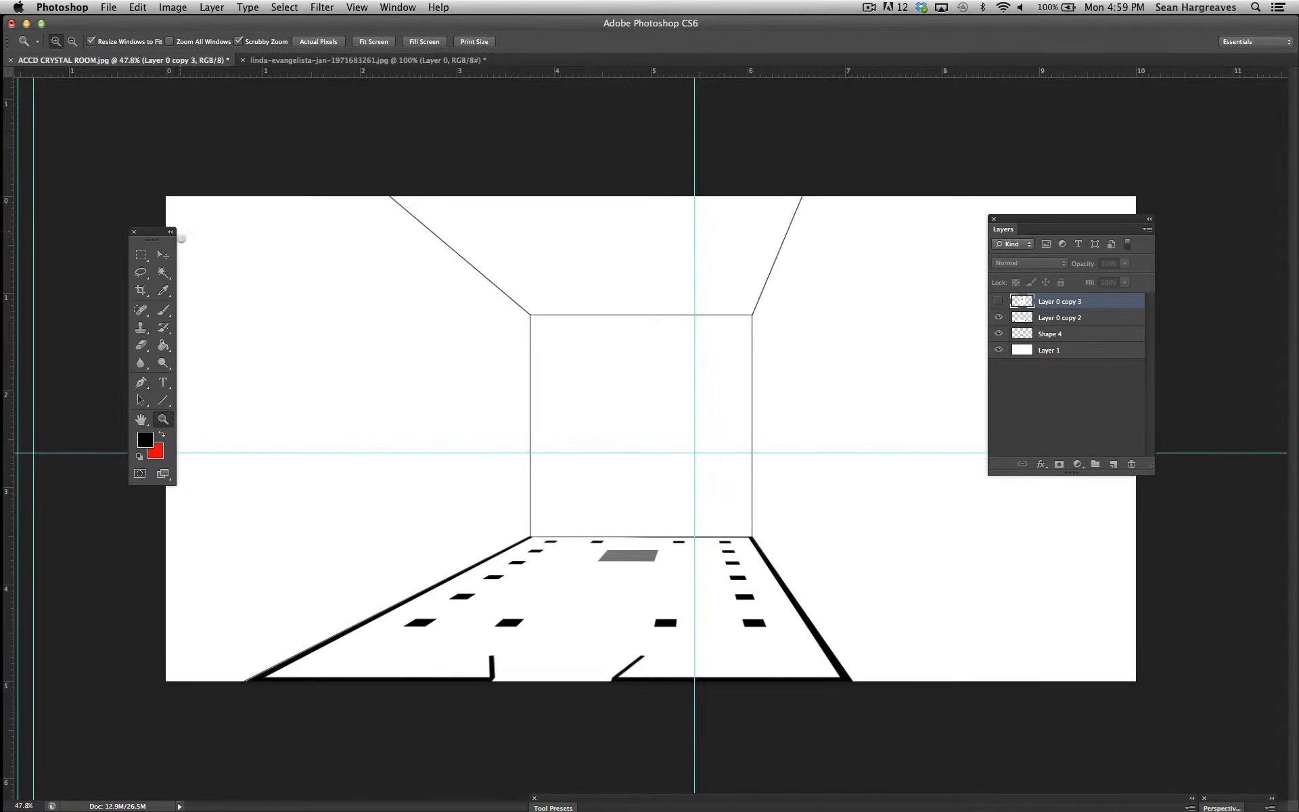
{"action": "left_click", "coordinate": [163, 254]}
{"action": "left_click_drag", "start_coordinate": [31, 269], "coordinate": [450, 352]}
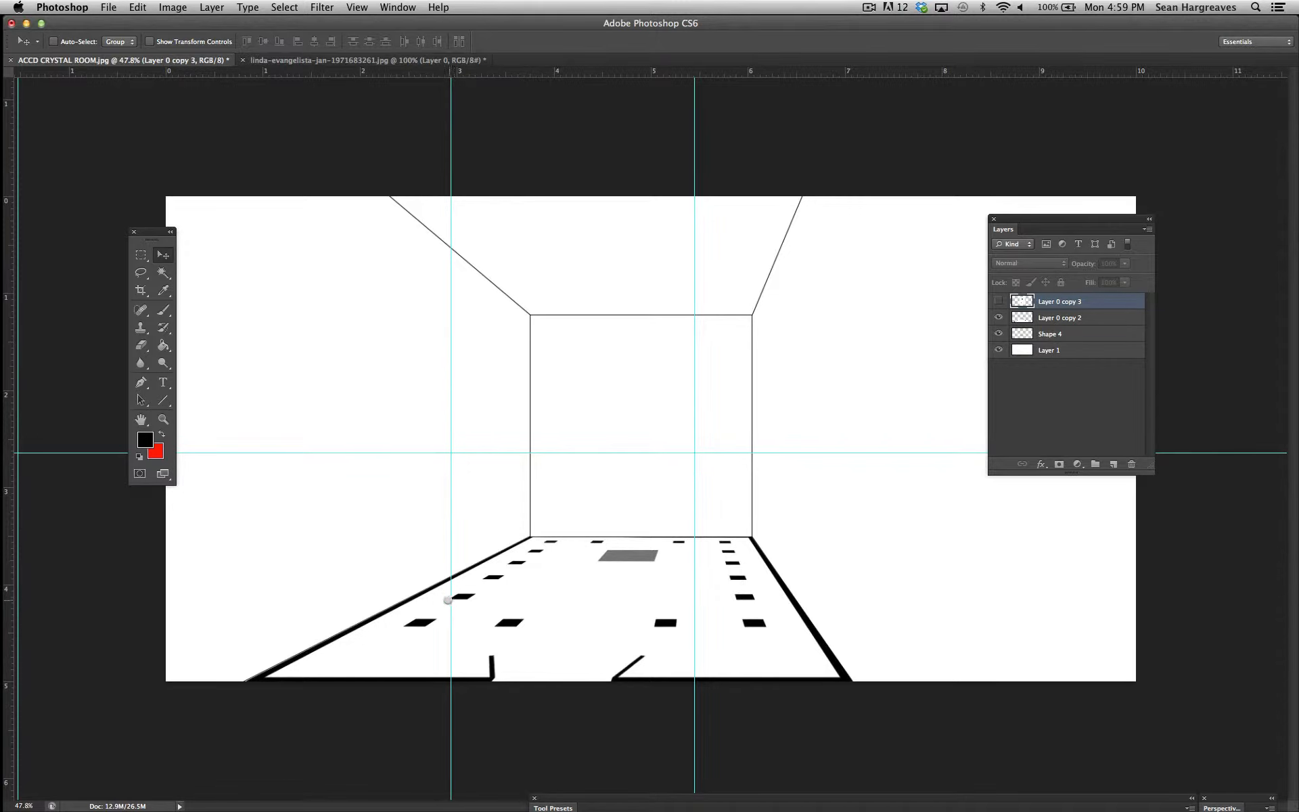
{"action": "left_click", "coordinate": [163, 419]}
{"action": "left_click", "coordinate": [645, 486]}
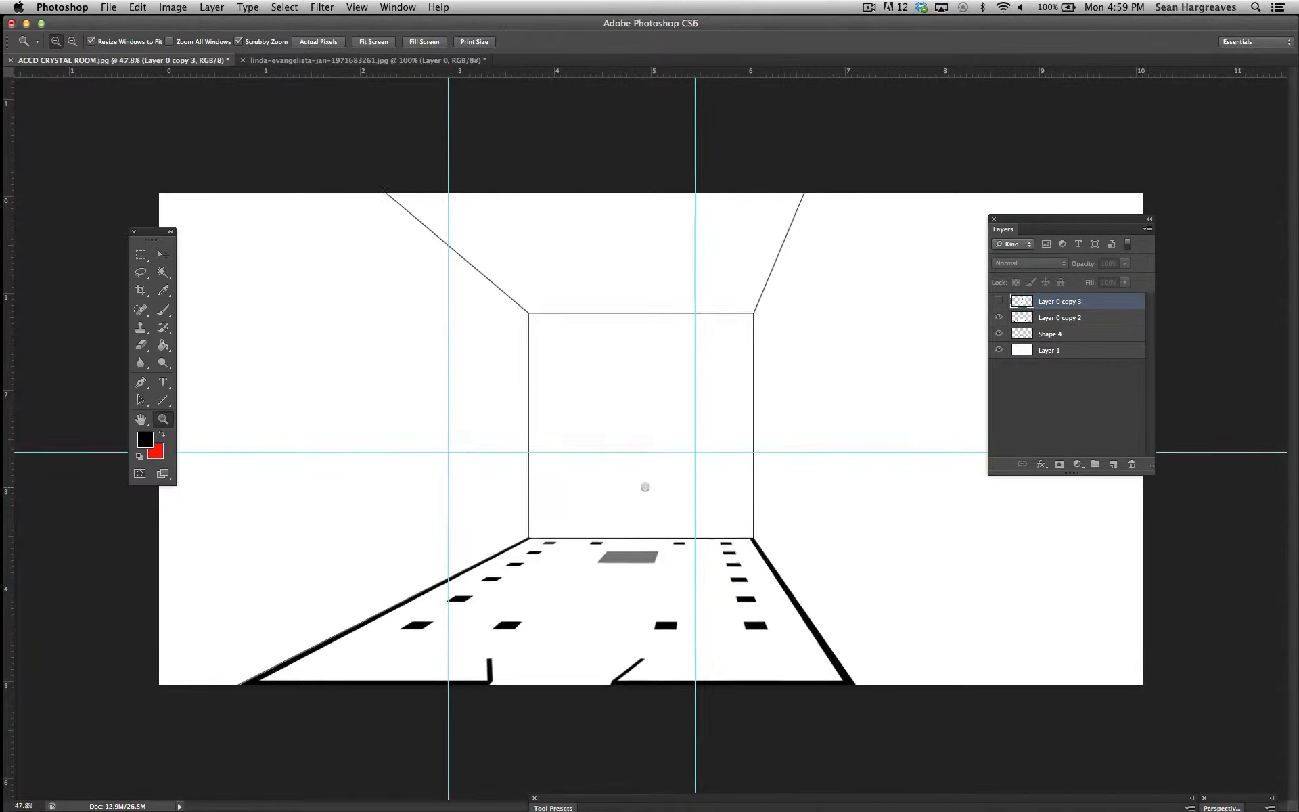
{"action": "mouse_move", "coordinate": [645, 487]}
{"action": "left_mouse_down"}
{"action": "mouse_move", "coordinate": [655, 488]}
{"action": "mouse_move", "coordinate": [643, 481]}
{"action": "left_mouse_up"}
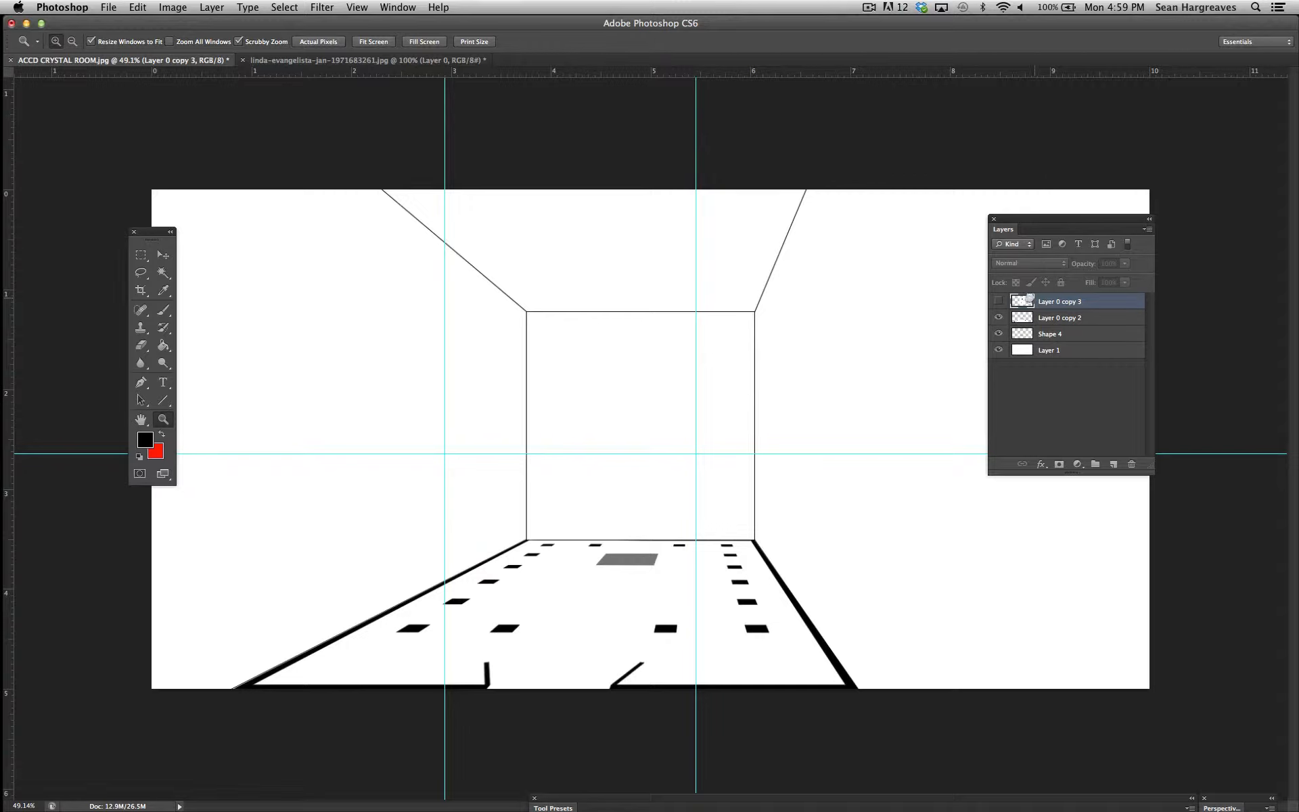
Show Layer 0 copy 3 and flip it vertically
{"action": "left_click", "coordinate": [997, 301]}
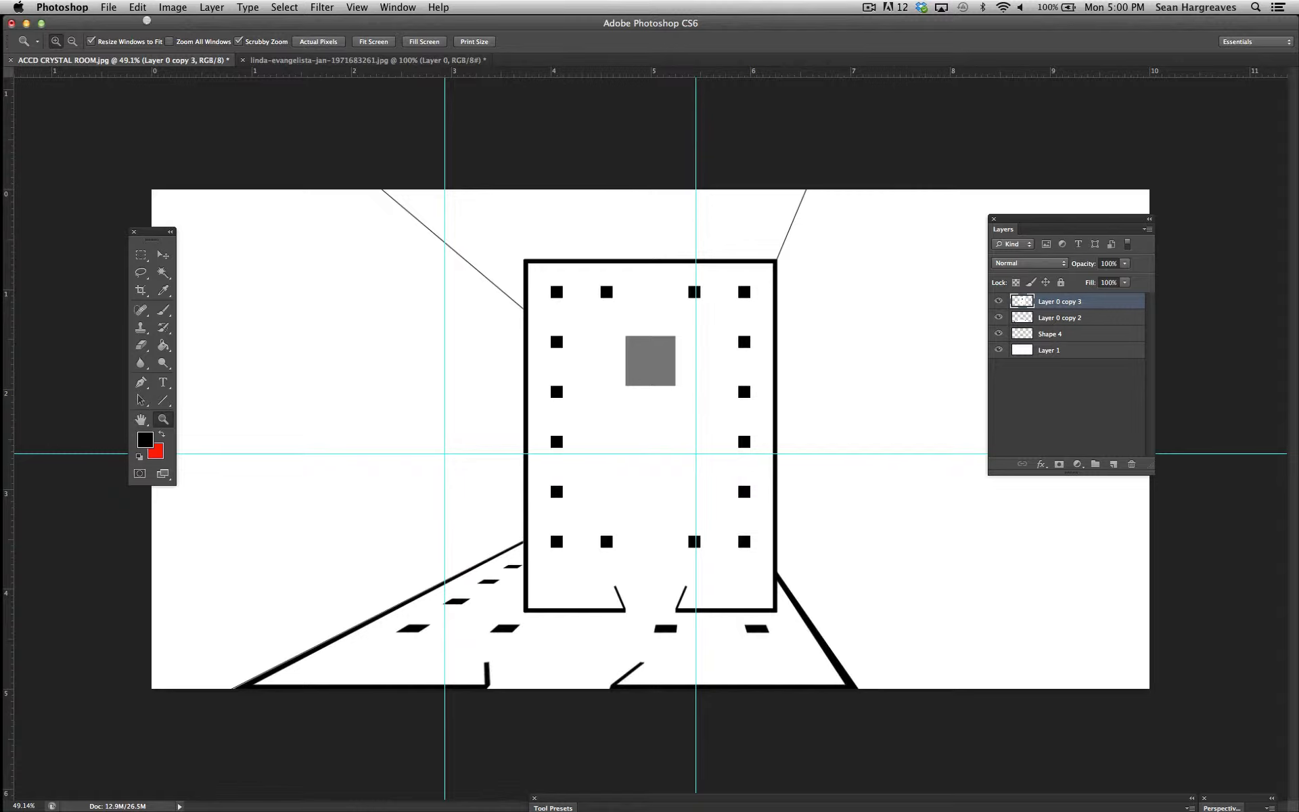
{"action": "left_click", "coordinate": [139, 7]}
{"action": "mouse_move", "coordinate": [241, 307]}
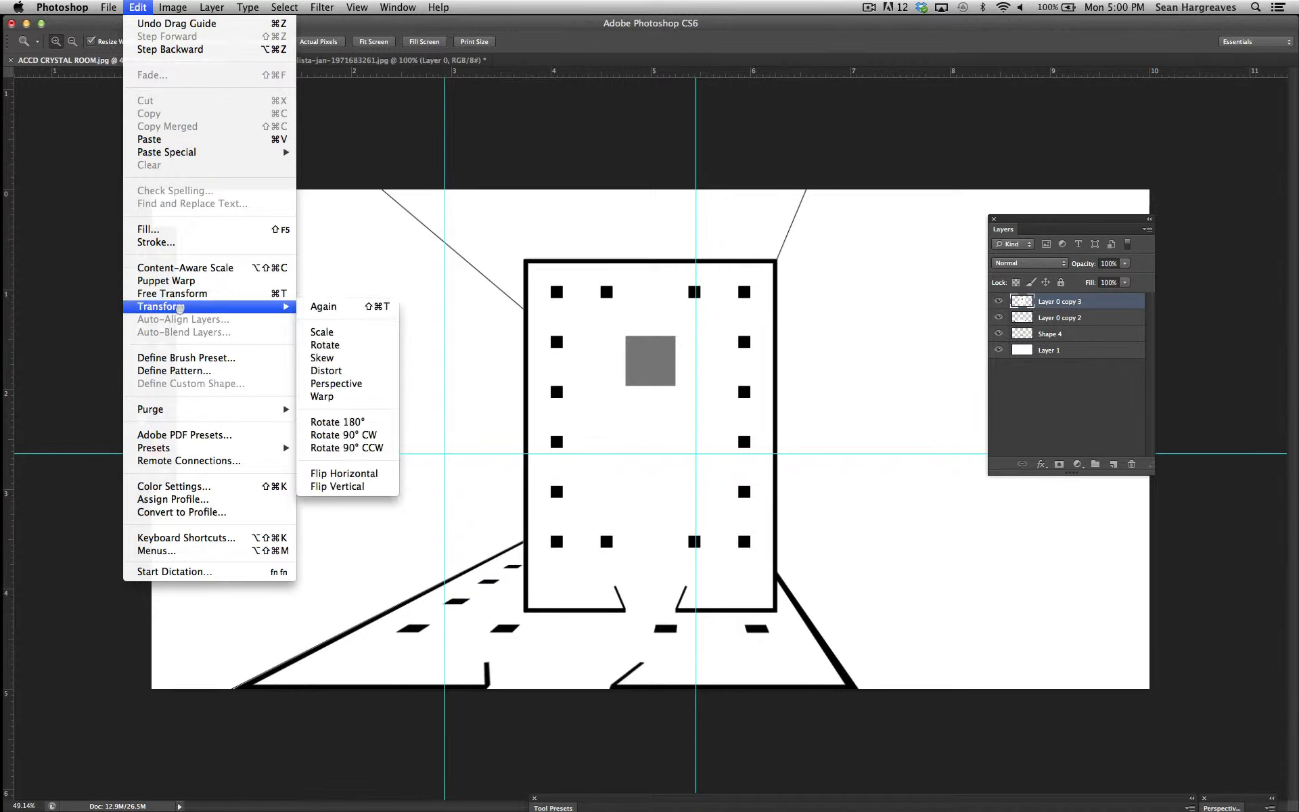
{"action": "left_click", "coordinate": [341, 486]}
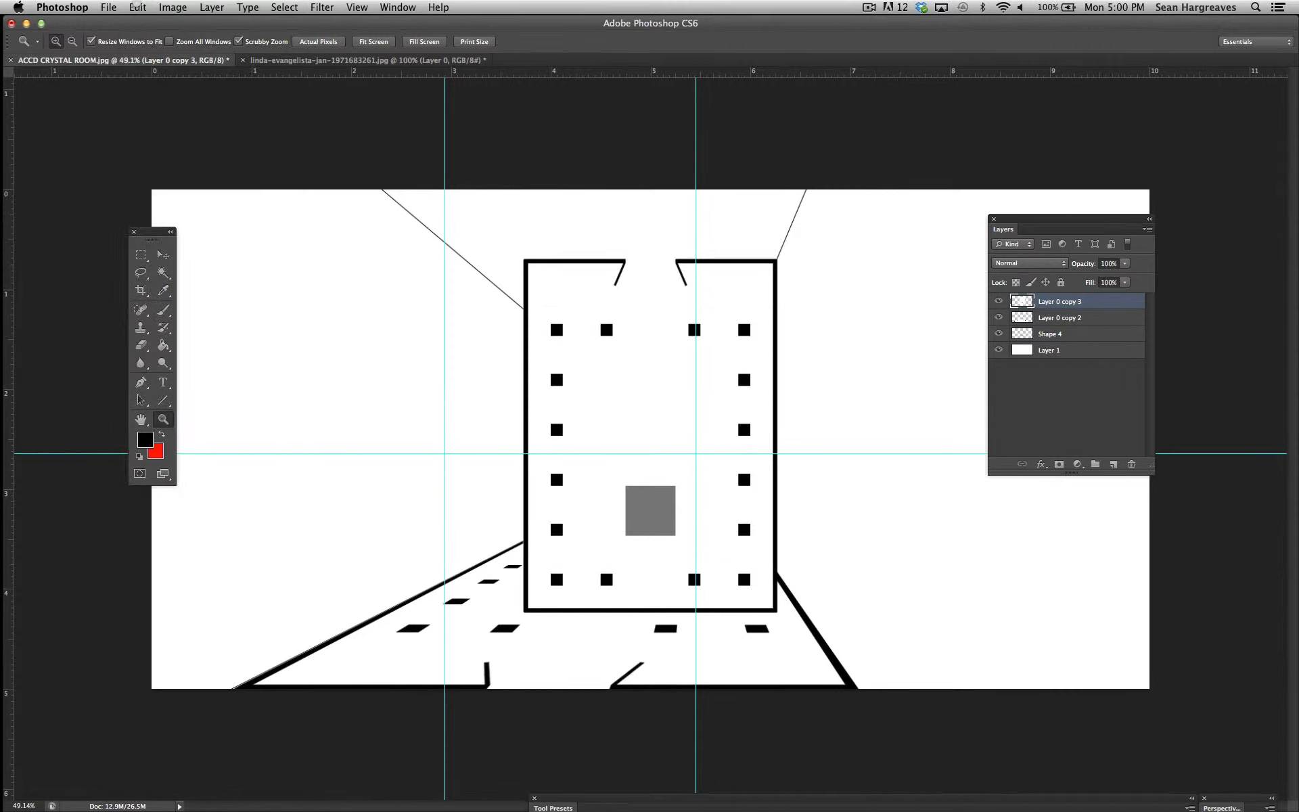
Distort Layer 0 copy 3 so its lower edge meets the back wall's top and its sides follow the two ceiling lines
{"action": "left_click", "coordinate": [137, 8]}
{"action": "mouse_move", "coordinate": [179, 308]}
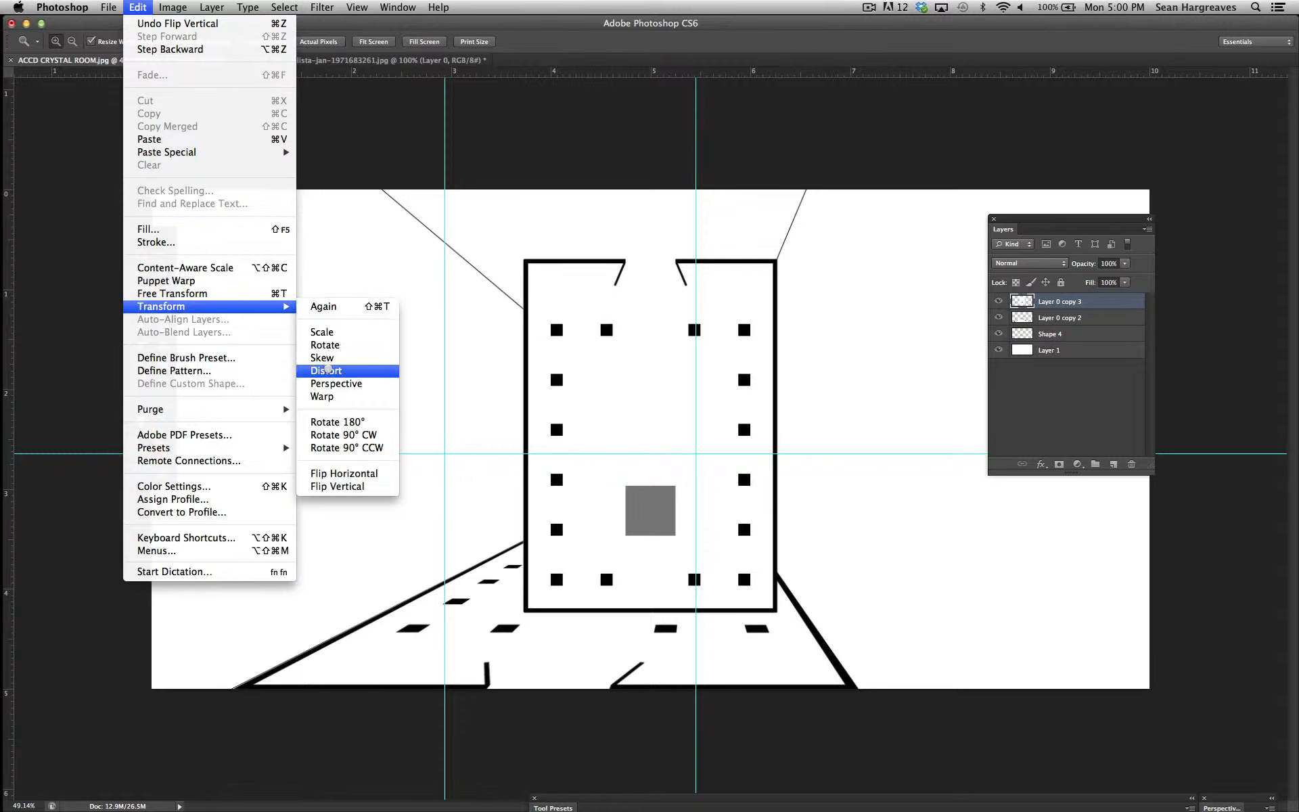
{"action": "left_click", "coordinate": [327, 370]}
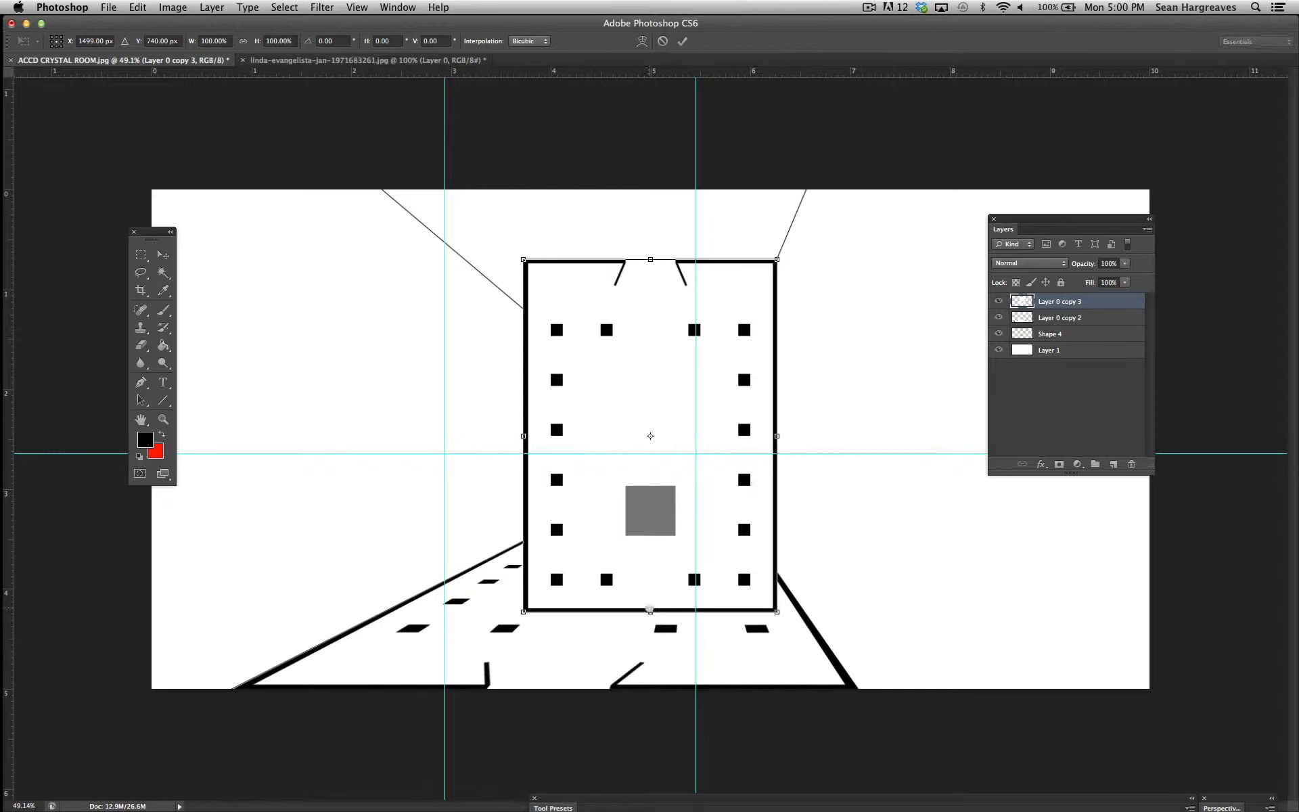
{"action": "left_click_drag", "start_coordinate": [650, 609], "coordinate": [652, 309]}
{"action": "left_click_drag", "start_coordinate": [780, 310], "coordinate": [756, 310]}
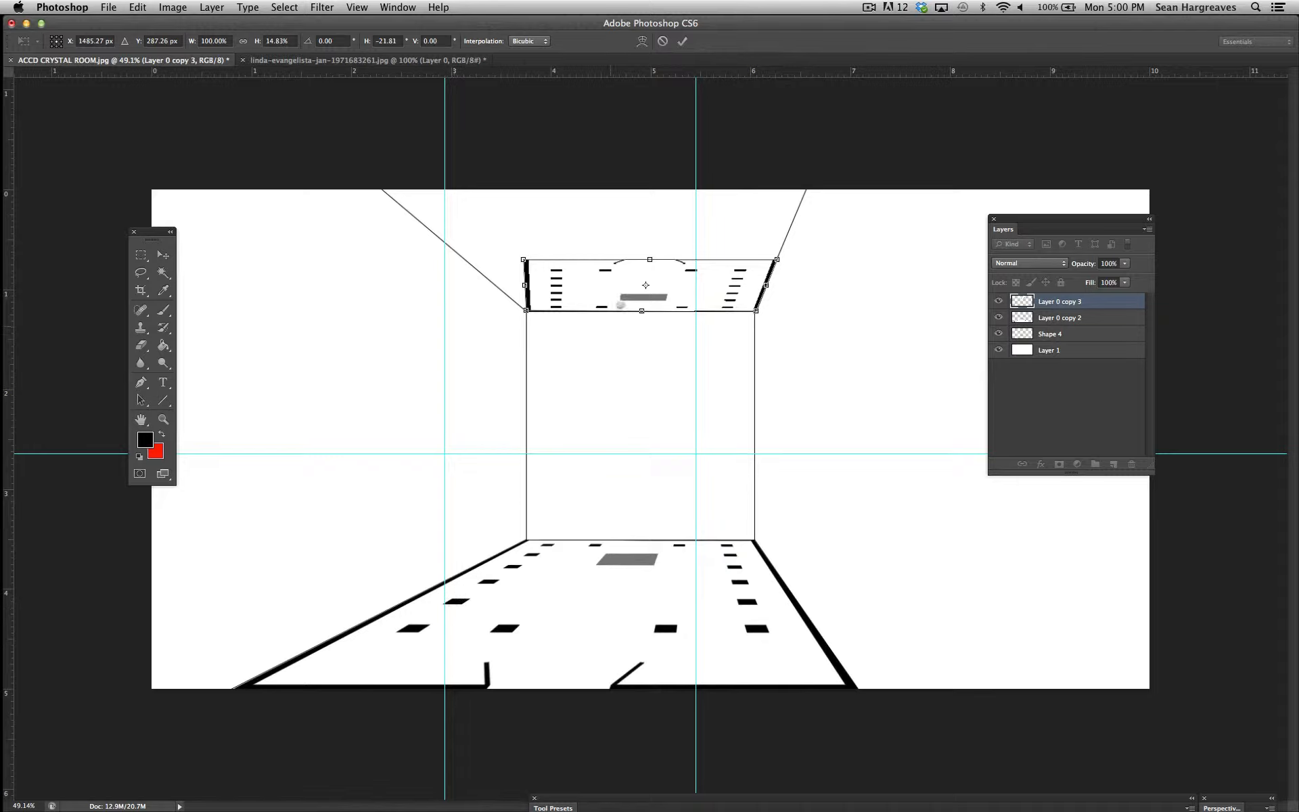
{"action": "left_click_drag", "start_coordinate": [649, 259], "coordinate": [452, 139]}
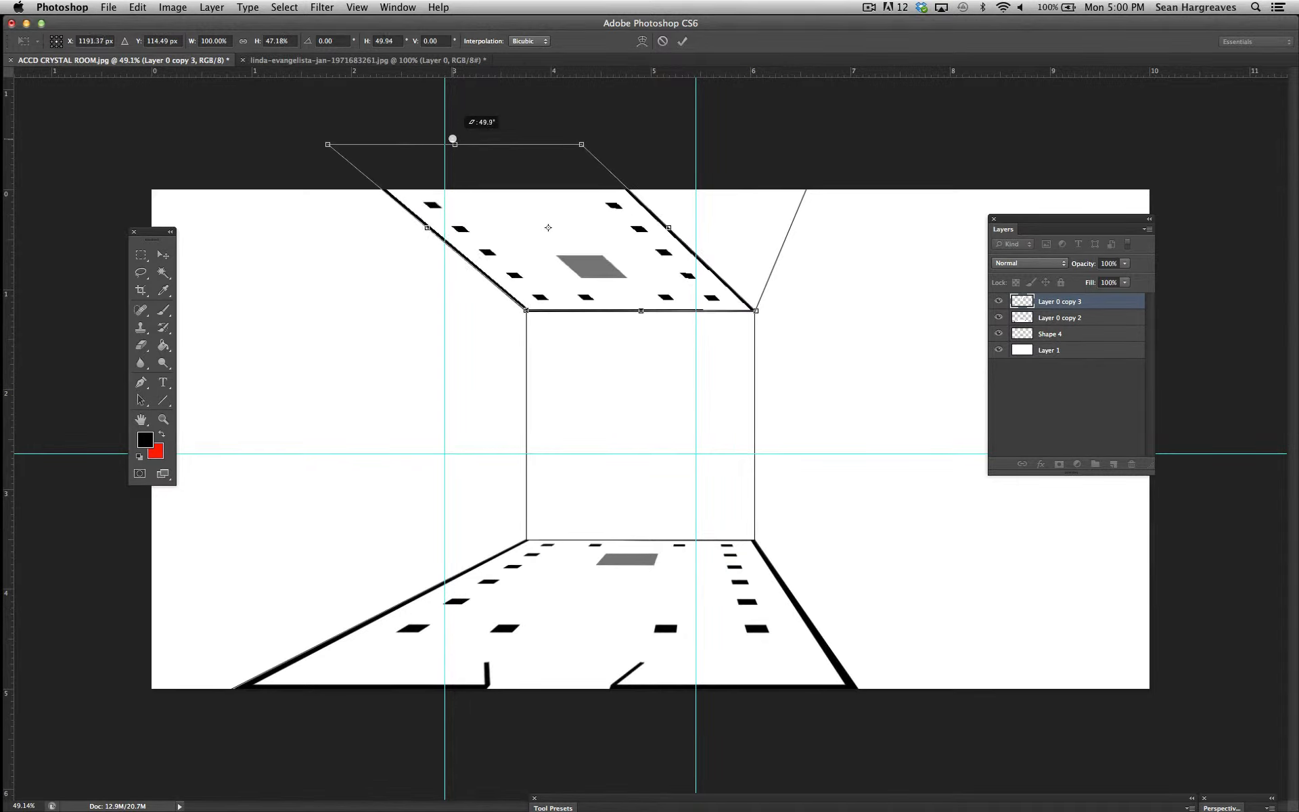
{"action": "left_click_drag", "start_coordinate": [582, 143], "coordinate": [826, 139]}
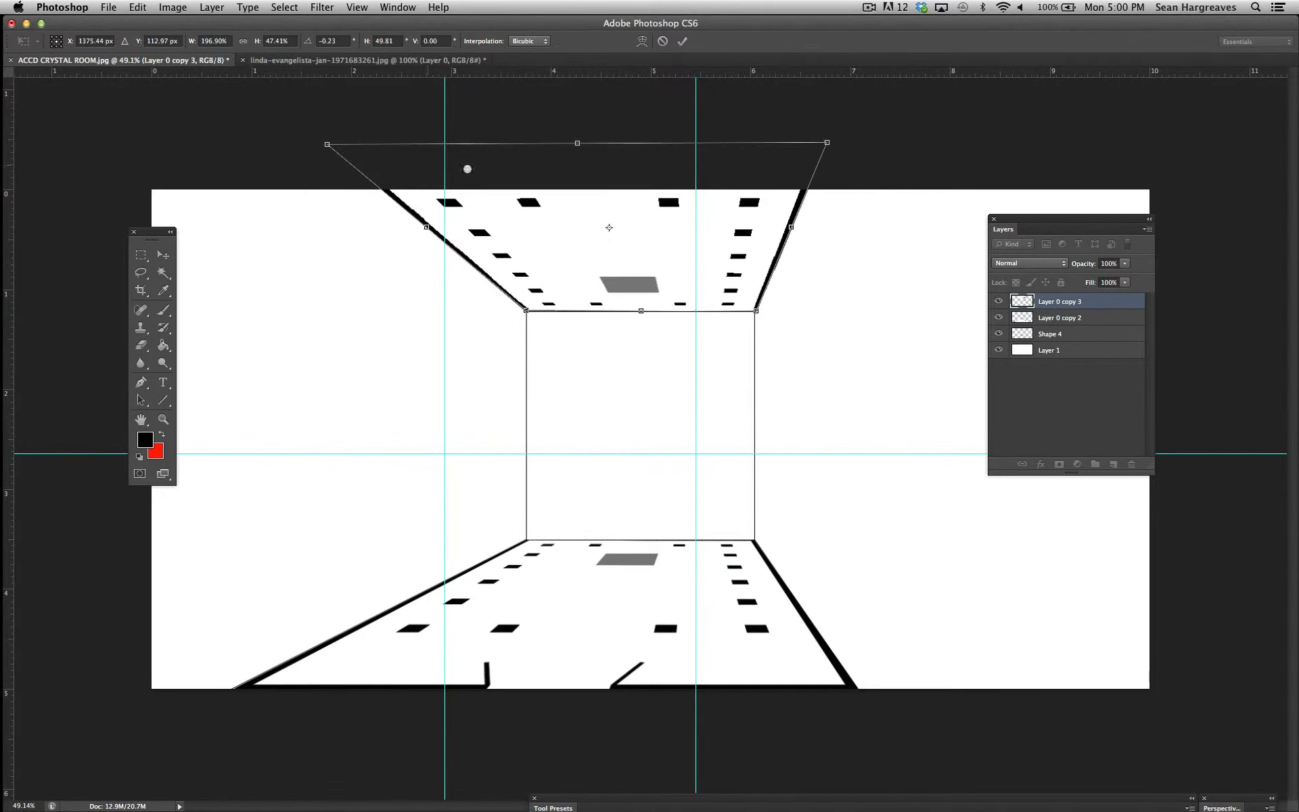
Stretch the upper corners of Layer 0 copy 3 further beyond the canvas along the ceiling lines and apply the transformation
{"action": "left_click_drag", "start_coordinate": [578, 139], "coordinate": [578, 111]}
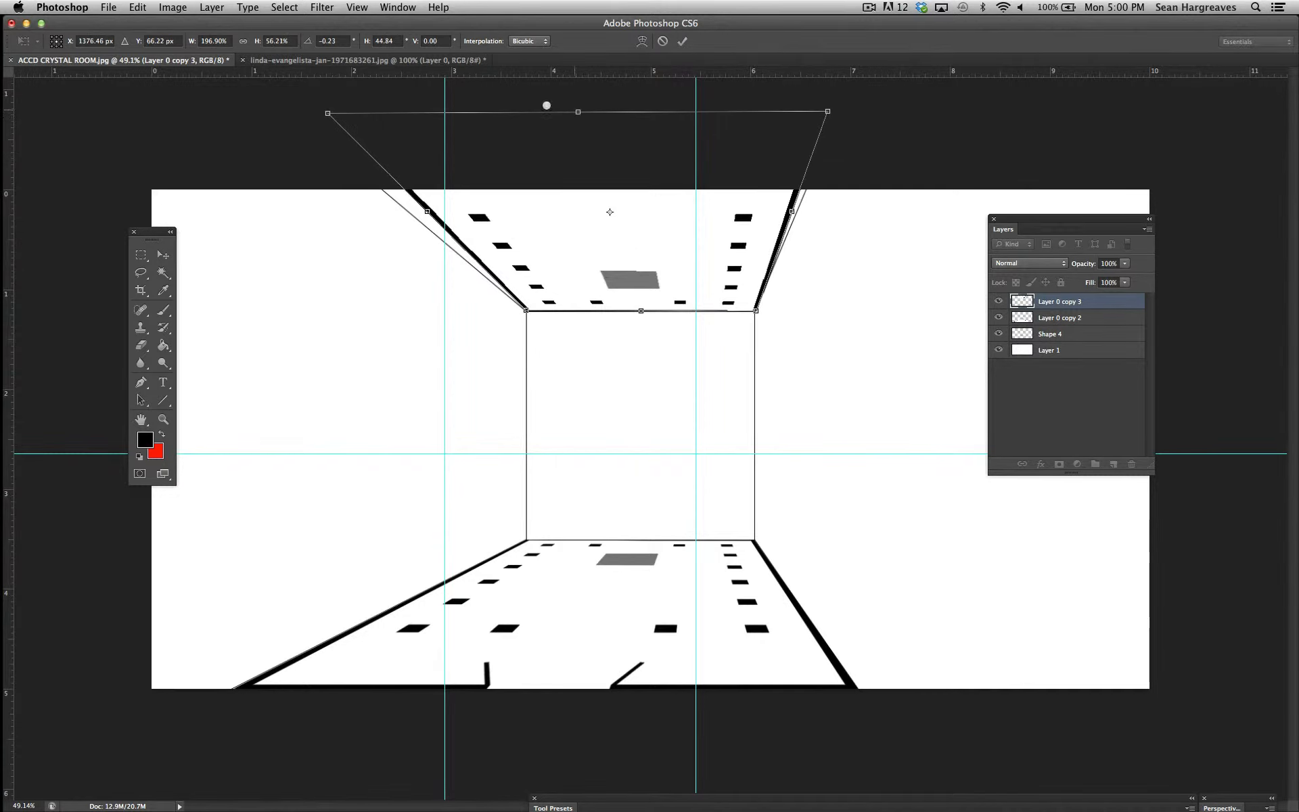
{"action": "left_click_drag", "start_coordinate": [333, 115], "coordinate": [267, 93]}
{"action": "left_click_drag", "start_coordinate": [827, 111], "coordinate": [851, 68]}
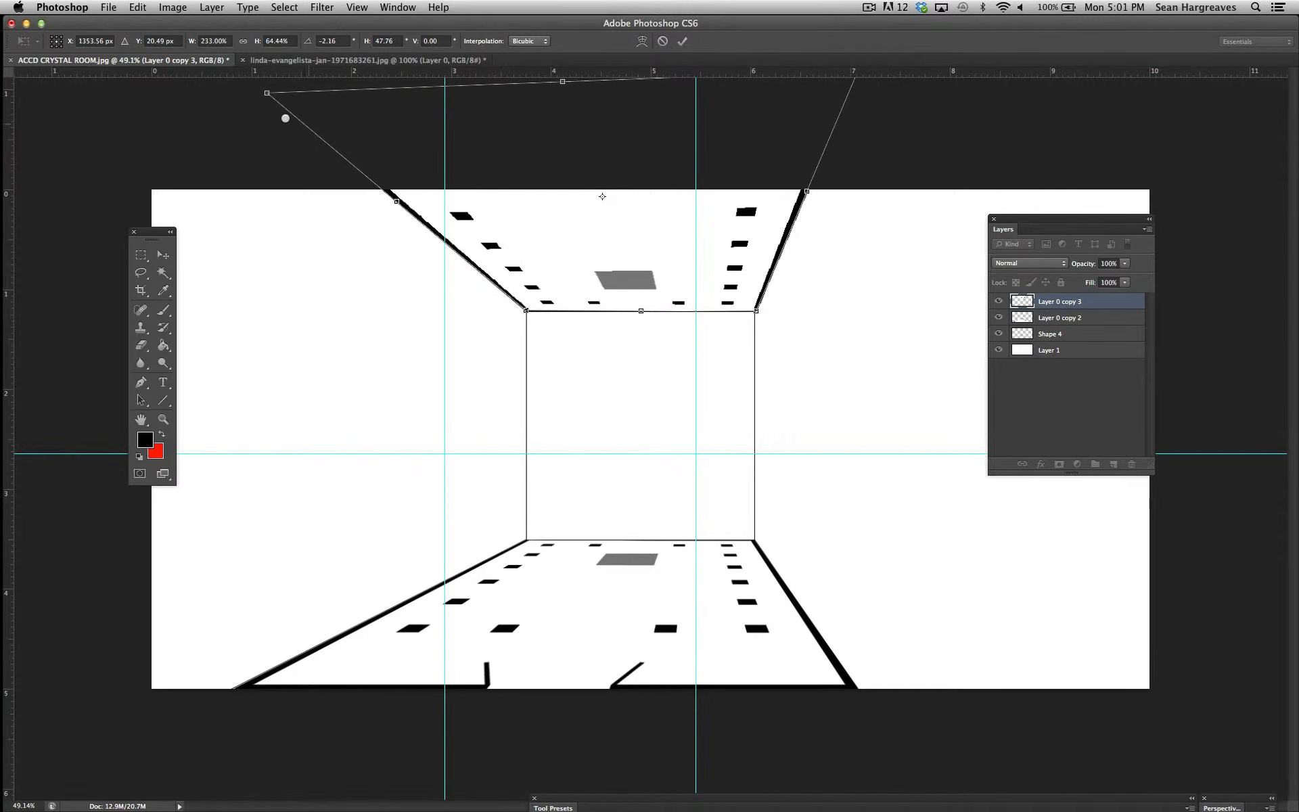
{"action": "left_click_drag", "start_coordinate": [265, 93], "coordinate": [241, 71]}
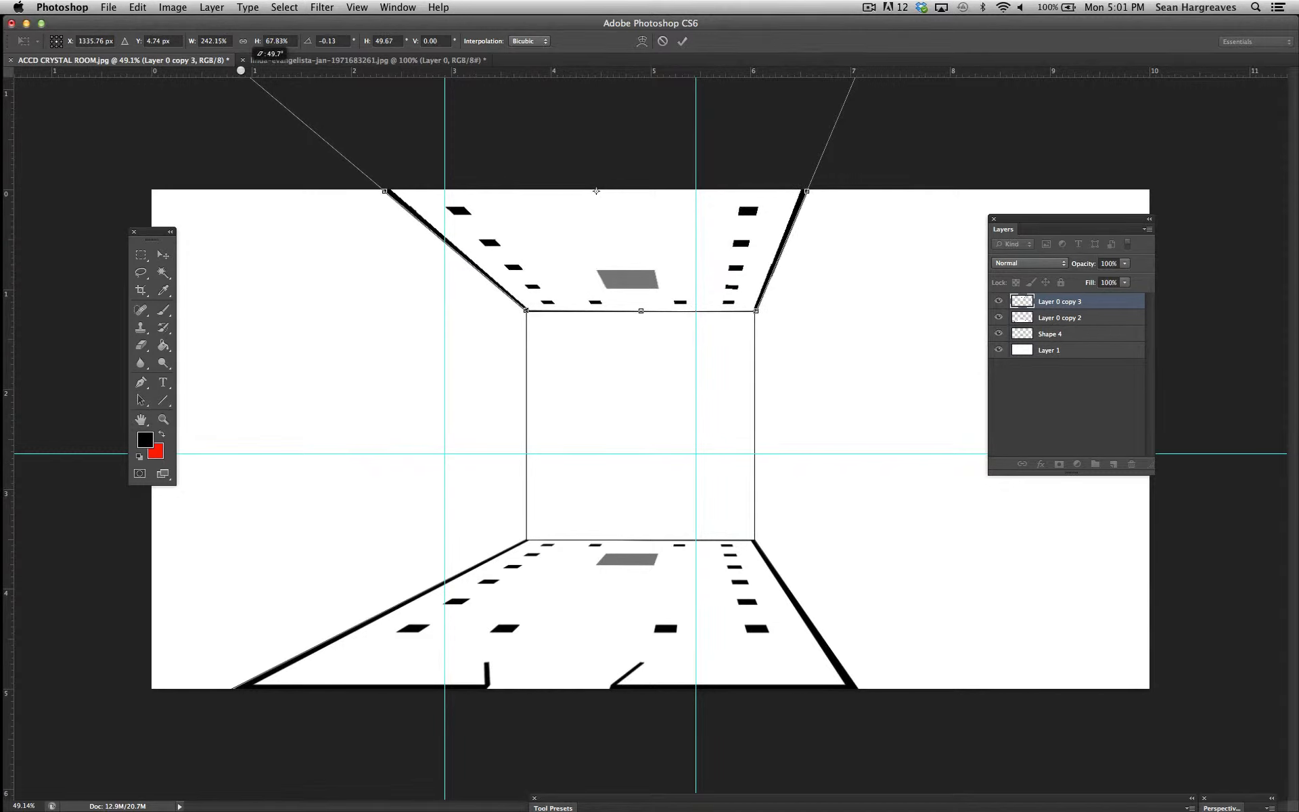
{"action": "left_click_drag", "start_coordinate": [240, 70], "coordinate": [240, 71]}
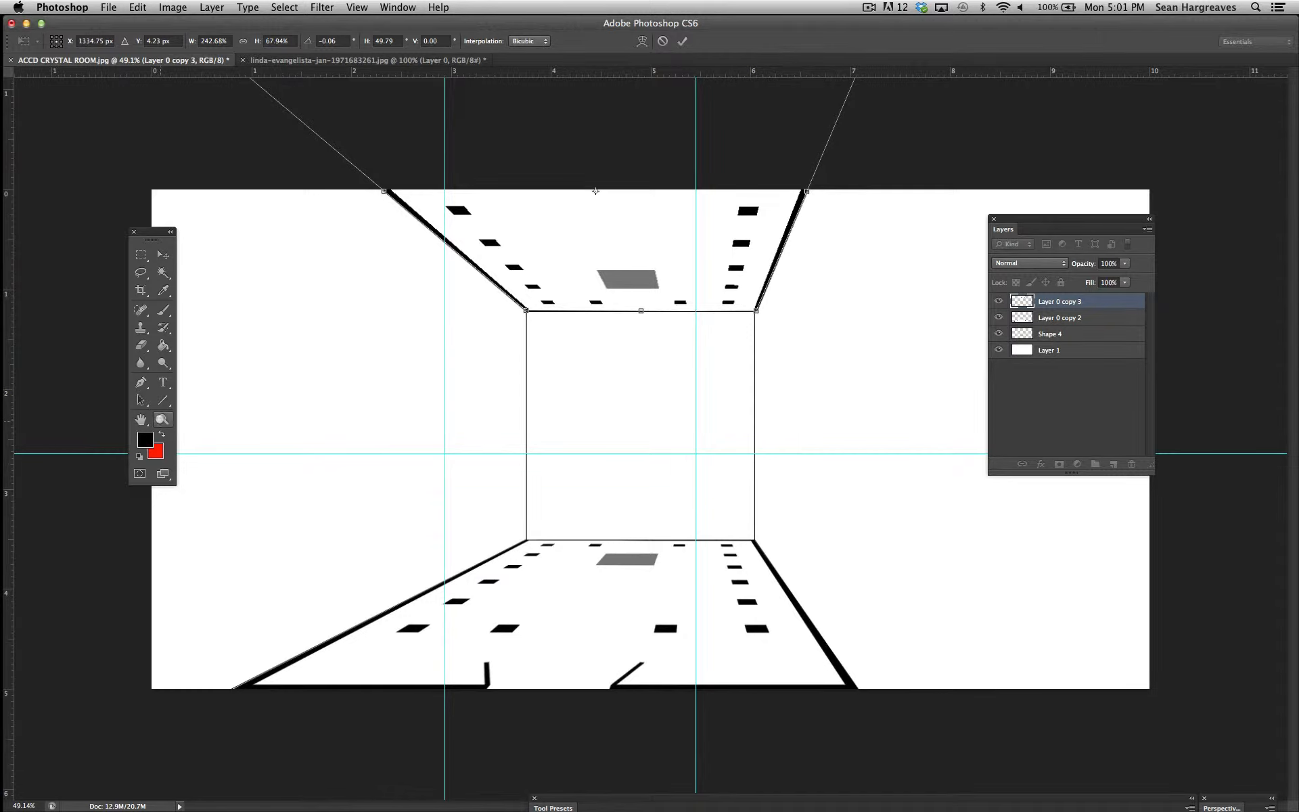
{"action": "left_click", "coordinate": [164, 418]}
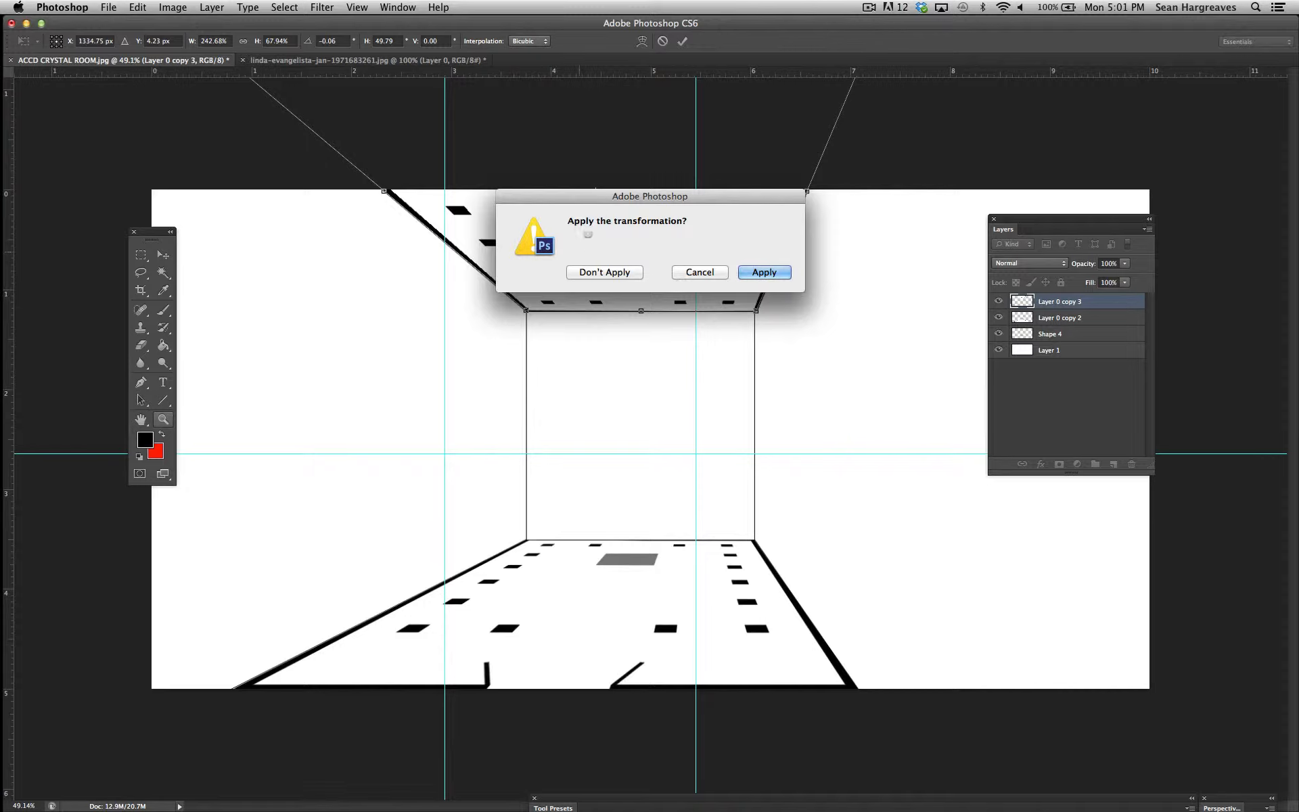
{"action": "left_click_drag", "start_coordinate": [604, 198], "coordinate": [690, 513]}
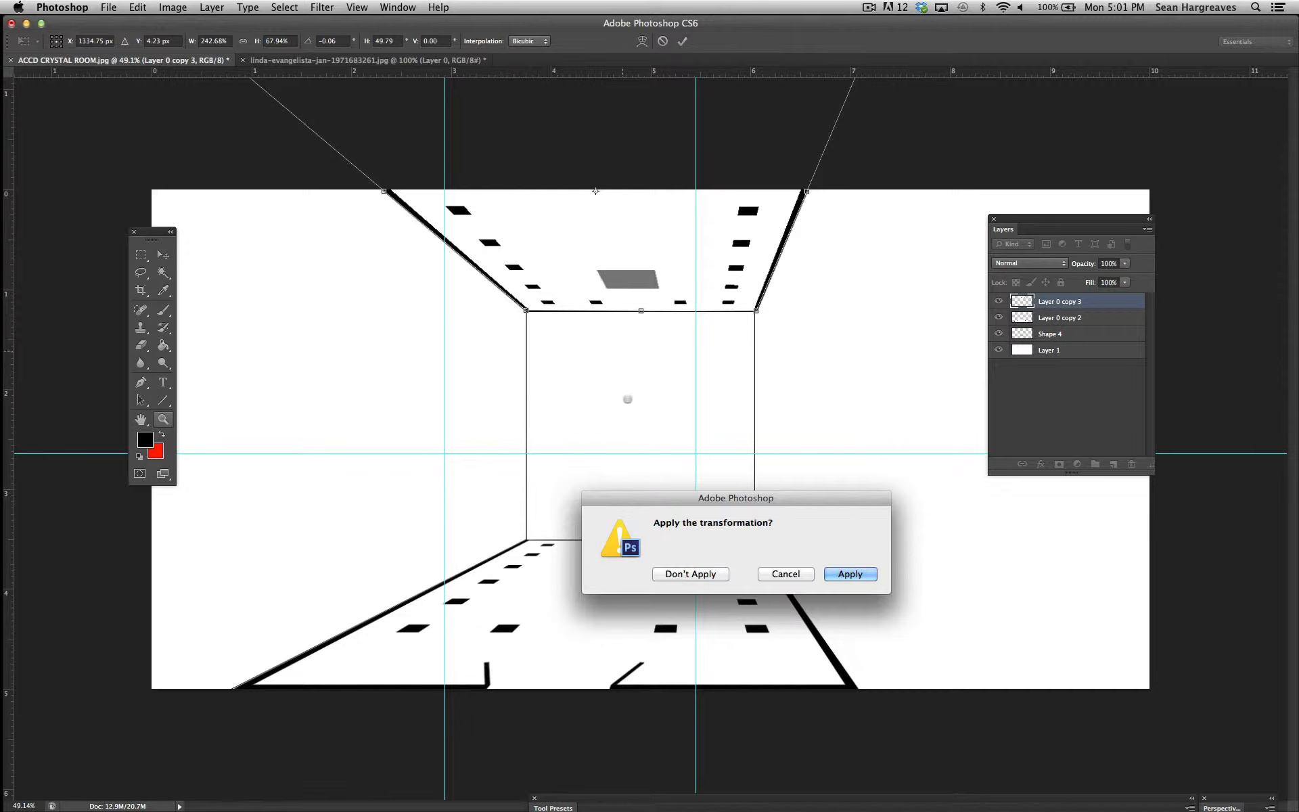
{"action": "left_click", "coordinate": [779, 574]}
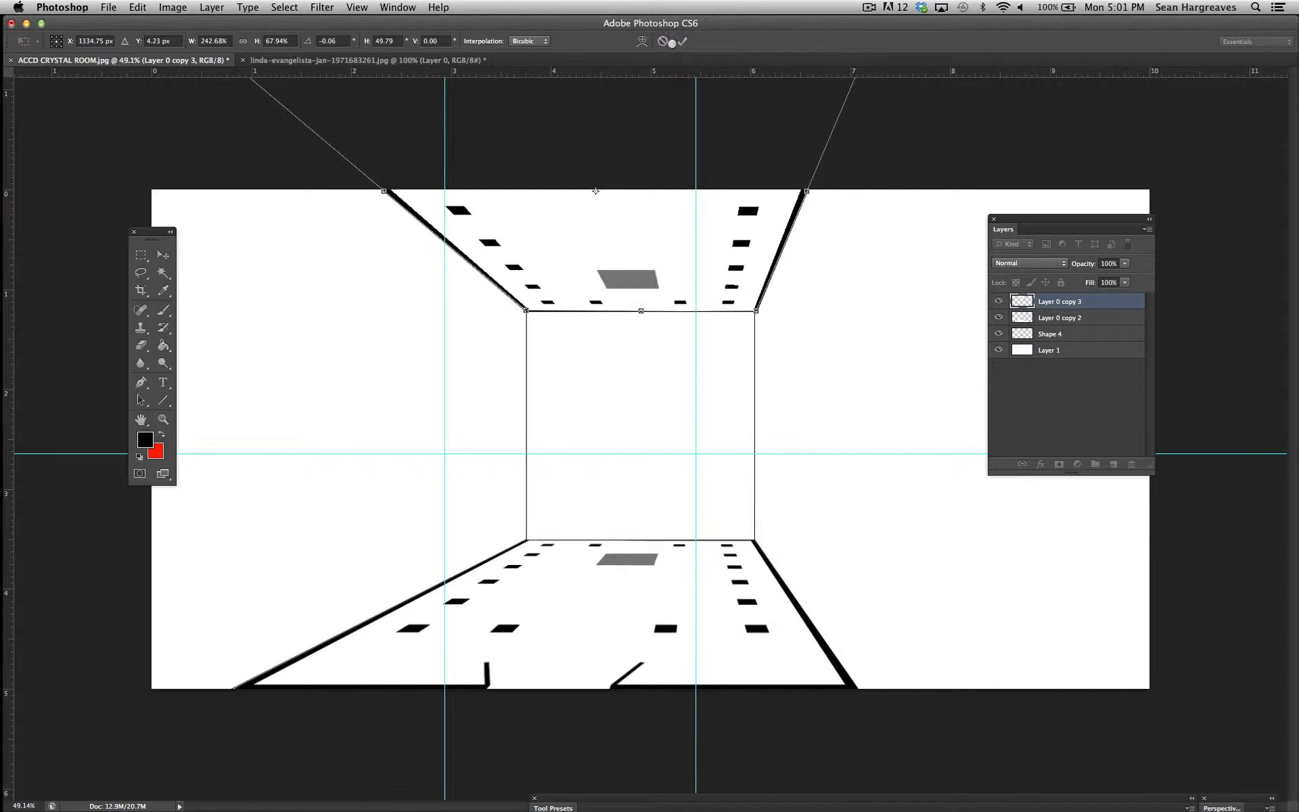
{"action": "left_click", "coordinate": [683, 41]}
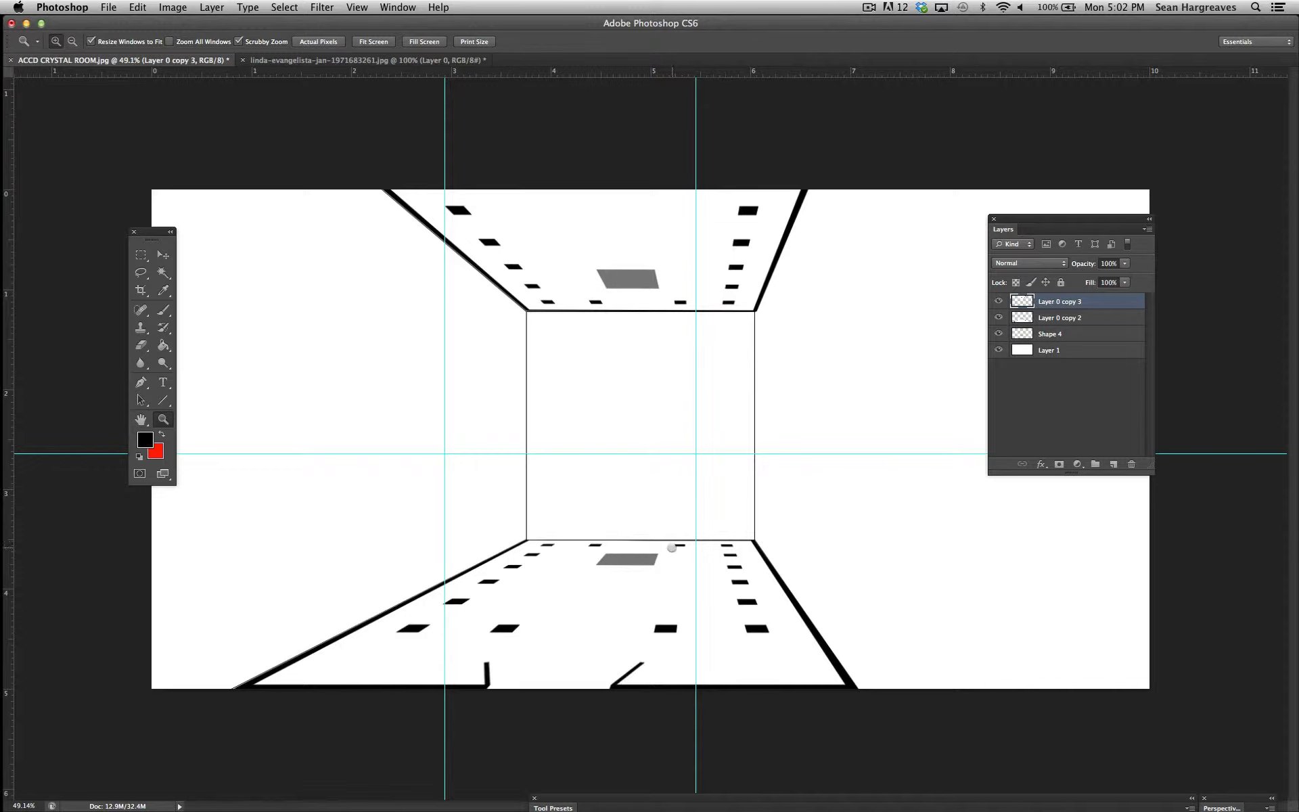
Select a rectangle about 4.5 by 2.6 ruler units across the back wall and floor, shift it slightly right, and add a new layer
{"action": "left_click", "coordinate": [142, 255]}
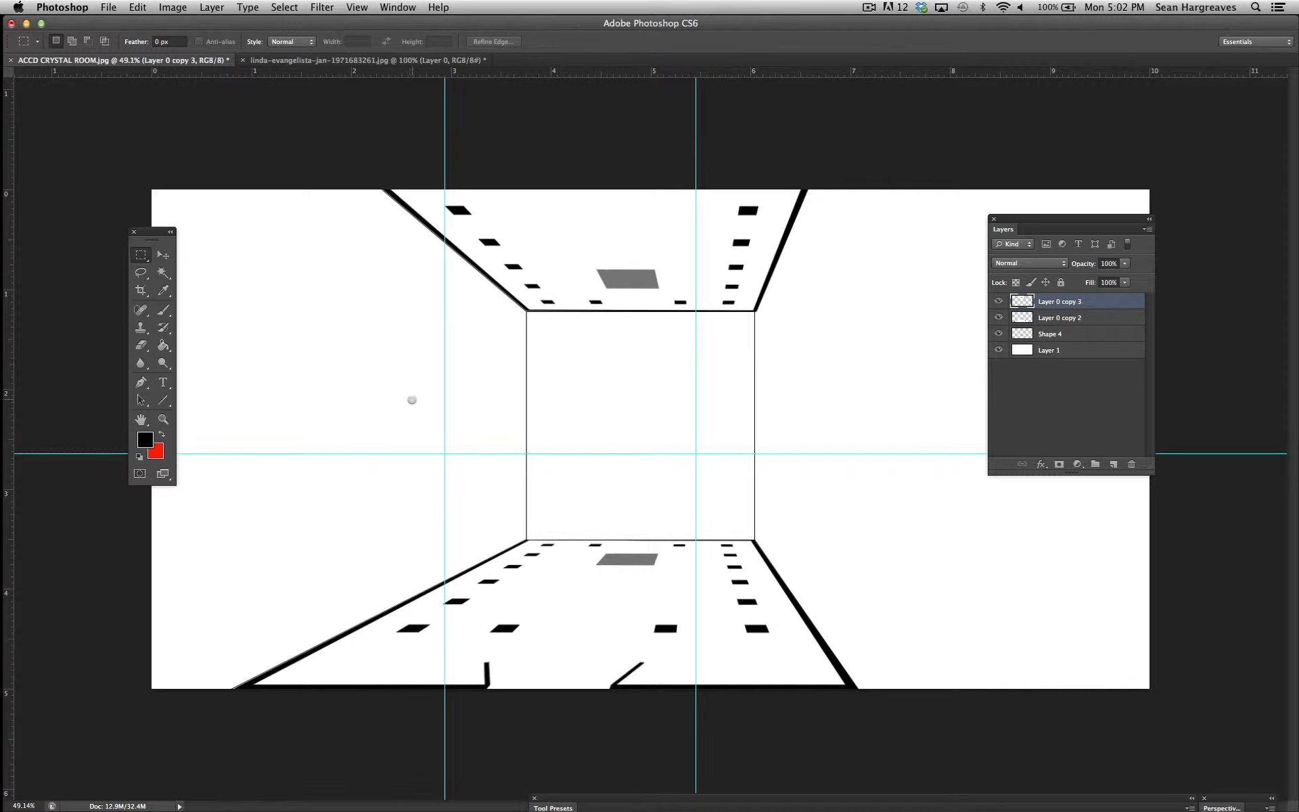
{"action": "left_click_drag", "start_coordinate": [390, 387], "coordinate": [839, 646]}
{"action": "left_click_drag", "start_coordinate": [630, 524], "coordinate": [653, 526]}
{"action": "left_click", "coordinate": [1113, 464]}
Stroke the rectangular selection with a centered 6 px black line on Layer 2 and deselect it
{"action": "left_click", "coordinate": [136, 7]}
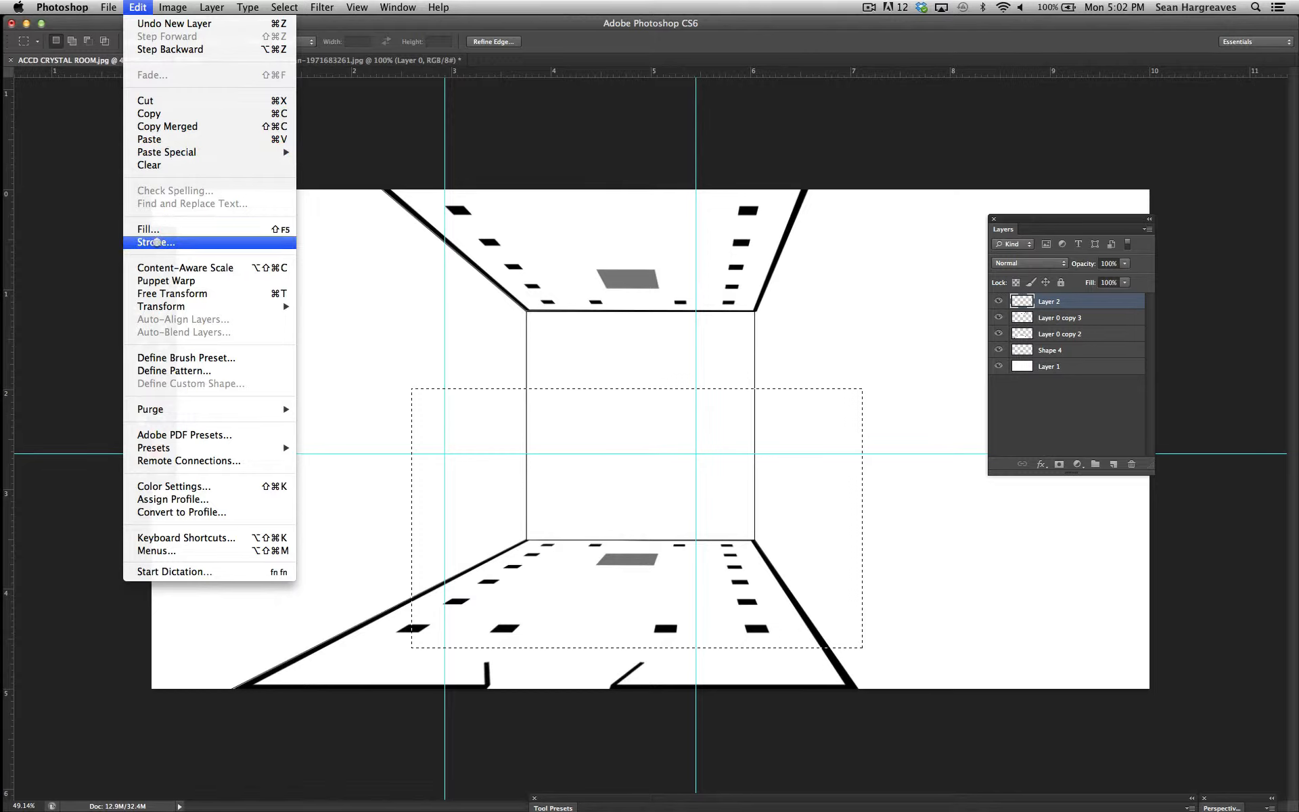
{"action": "left_click", "coordinate": [157, 241]}
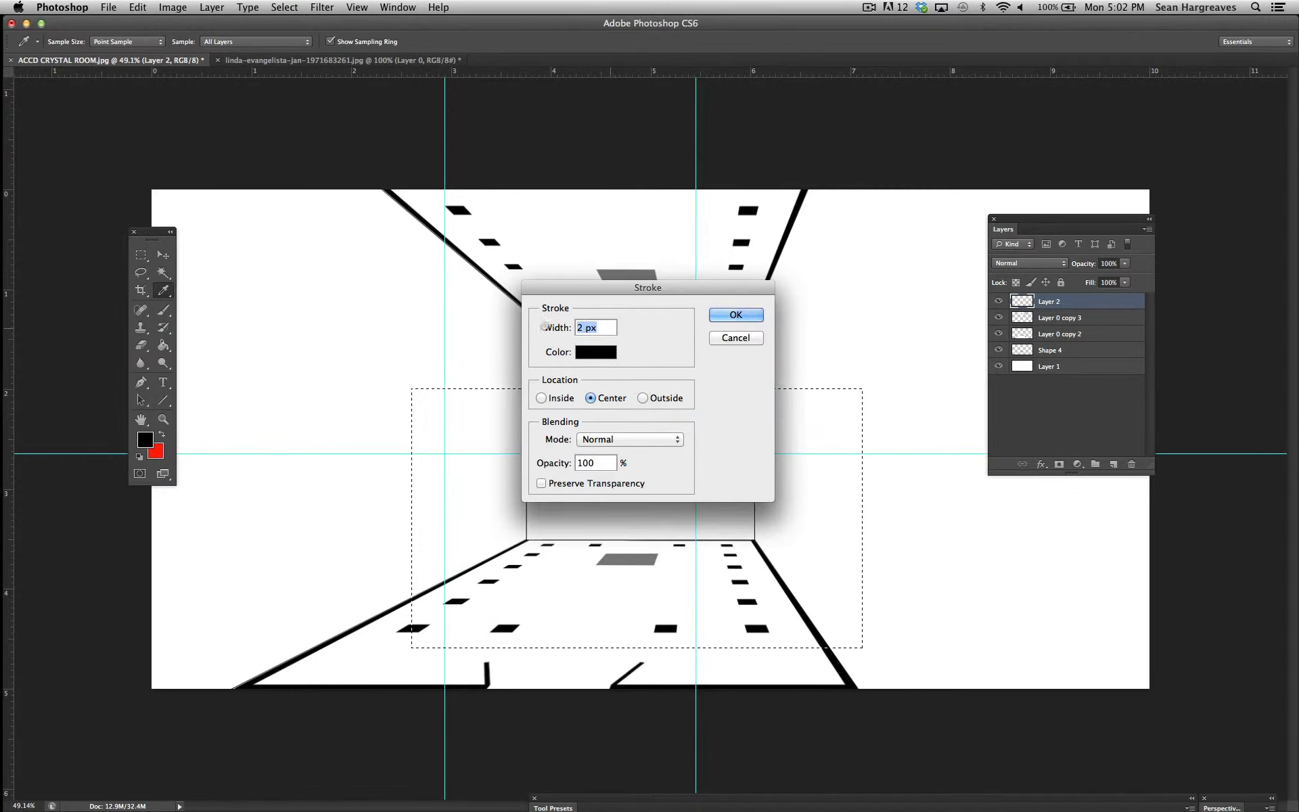
{"action": "type", "text": "6"}
{"action": "left_click", "coordinate": [724, 315]}
{"action": "left_click", "coordinate": [284, 7]}
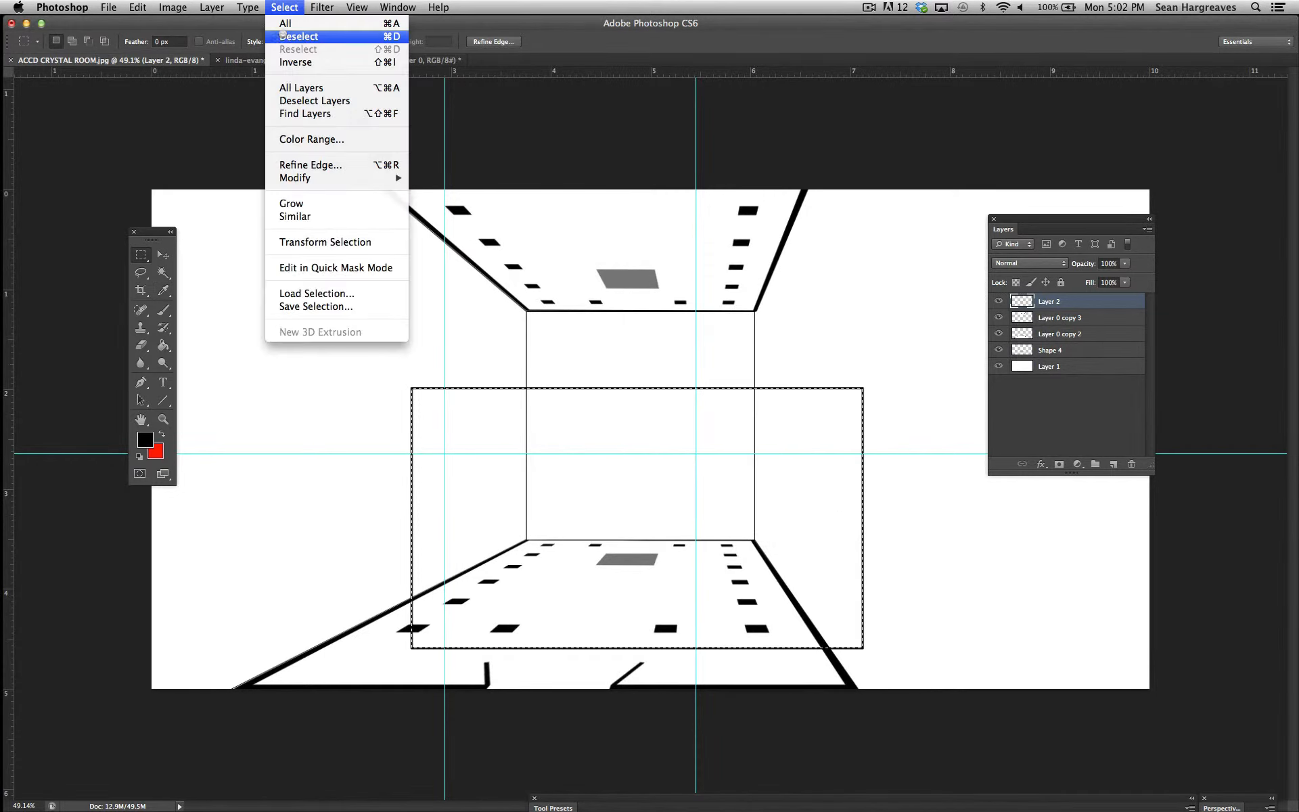
{"action": "left_click", "coordinate": [282, 36]}
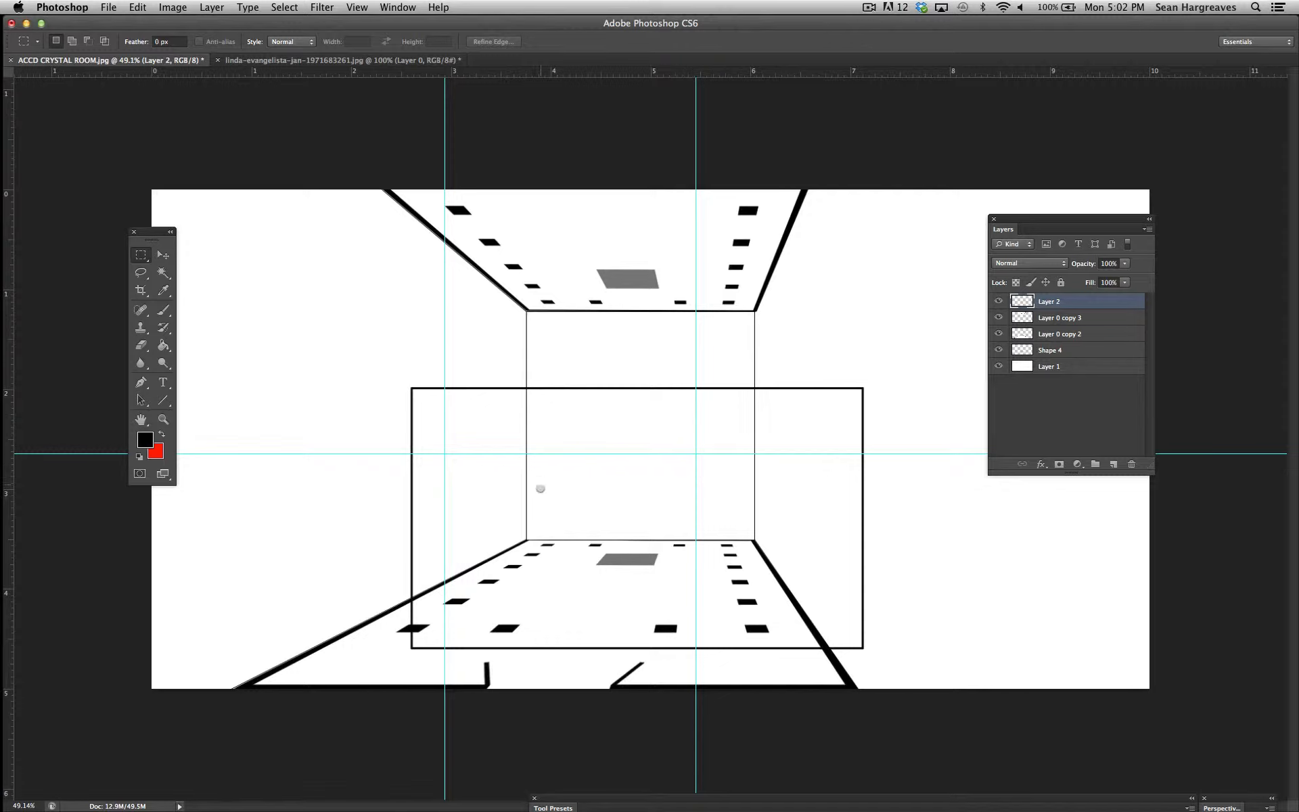
Move the stroked rectangle slightly down and to the left, and delete Layer 2
{"action": "left_click", "coordinate": [163, 255]}
{"action": "left_click_drag", "start_coordinate": [605, 498], "coordinate": [582, 519]}
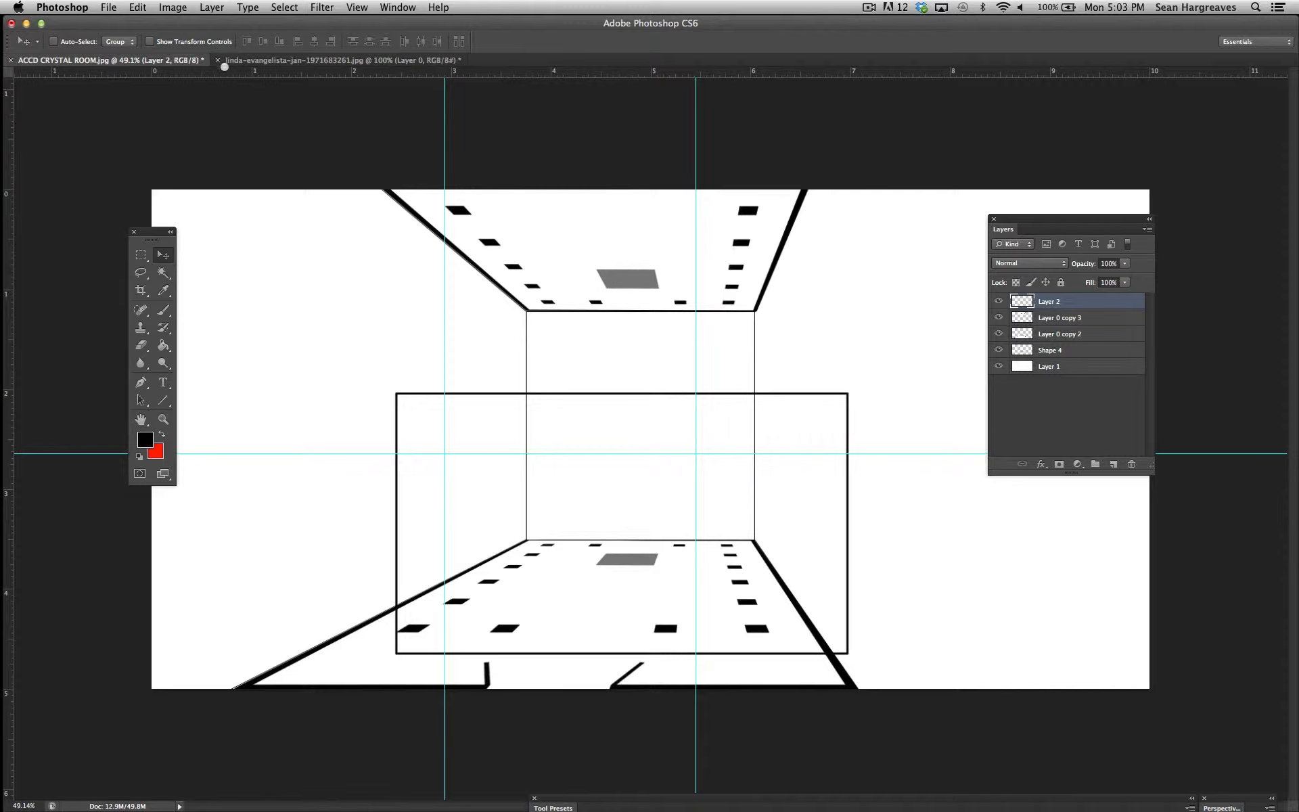
{"action": "key", "text": "Delete"}
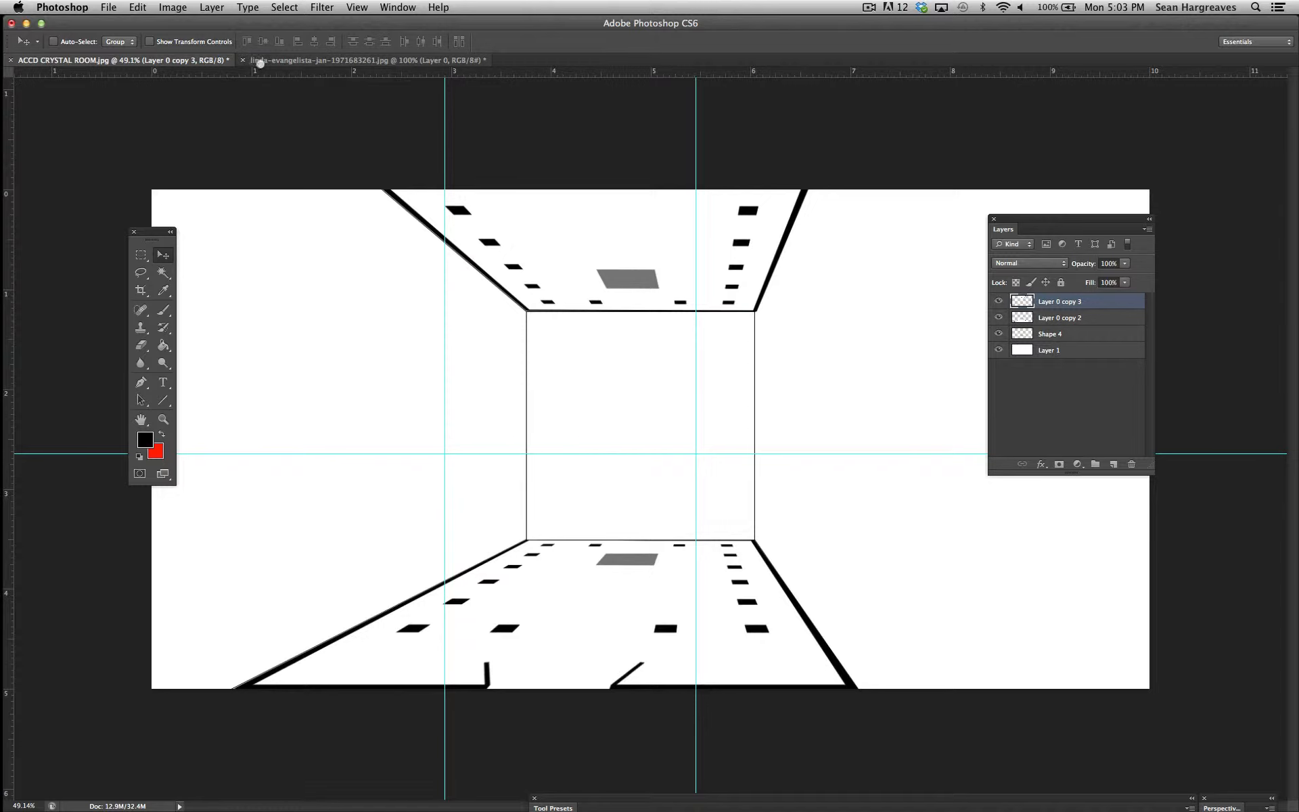
Switch to the portrait document, delete the large pale background area with the Magic Wand at tolerance 32, and deselect
{"action": "left_click", "coordinate": [298, 61]}
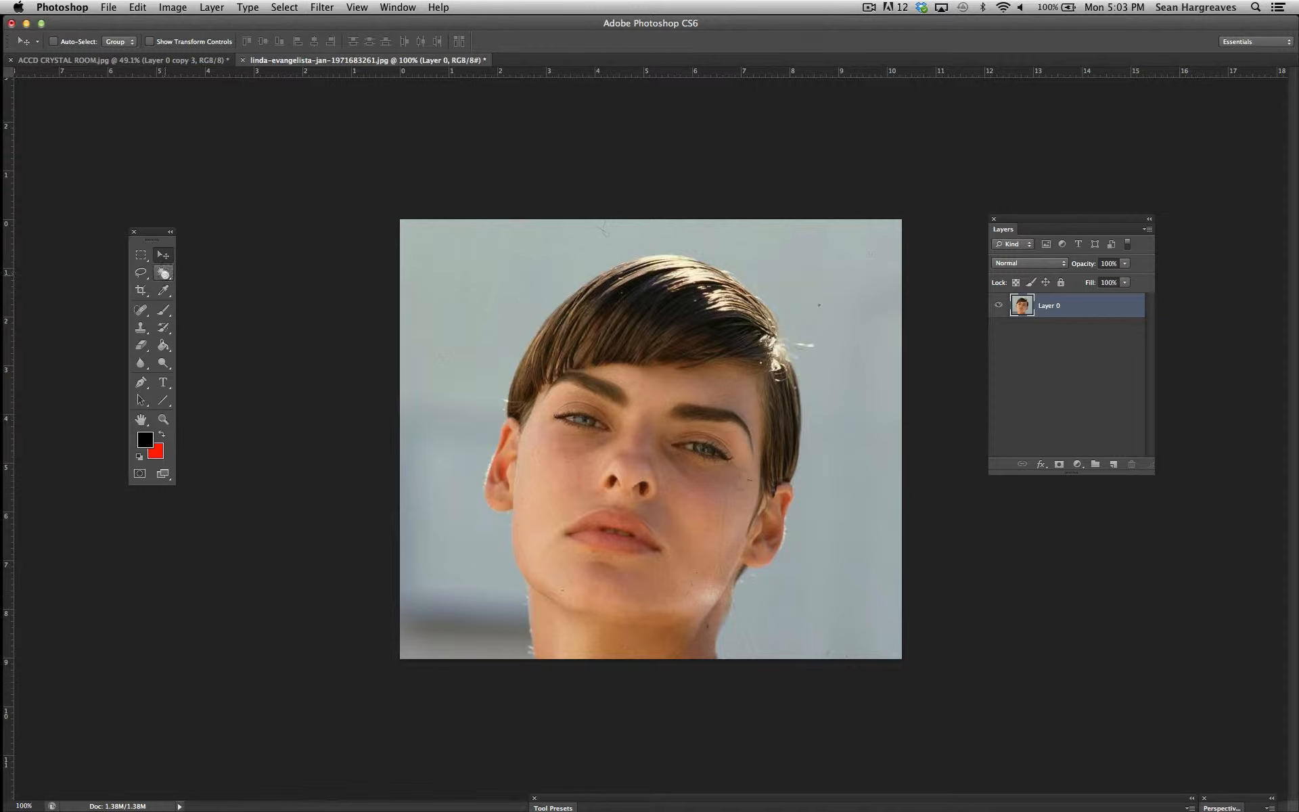
{"action": "left_click", "coordinate": [163, 273]}
{"action": "left_click", "coordinate": [472, 289]}
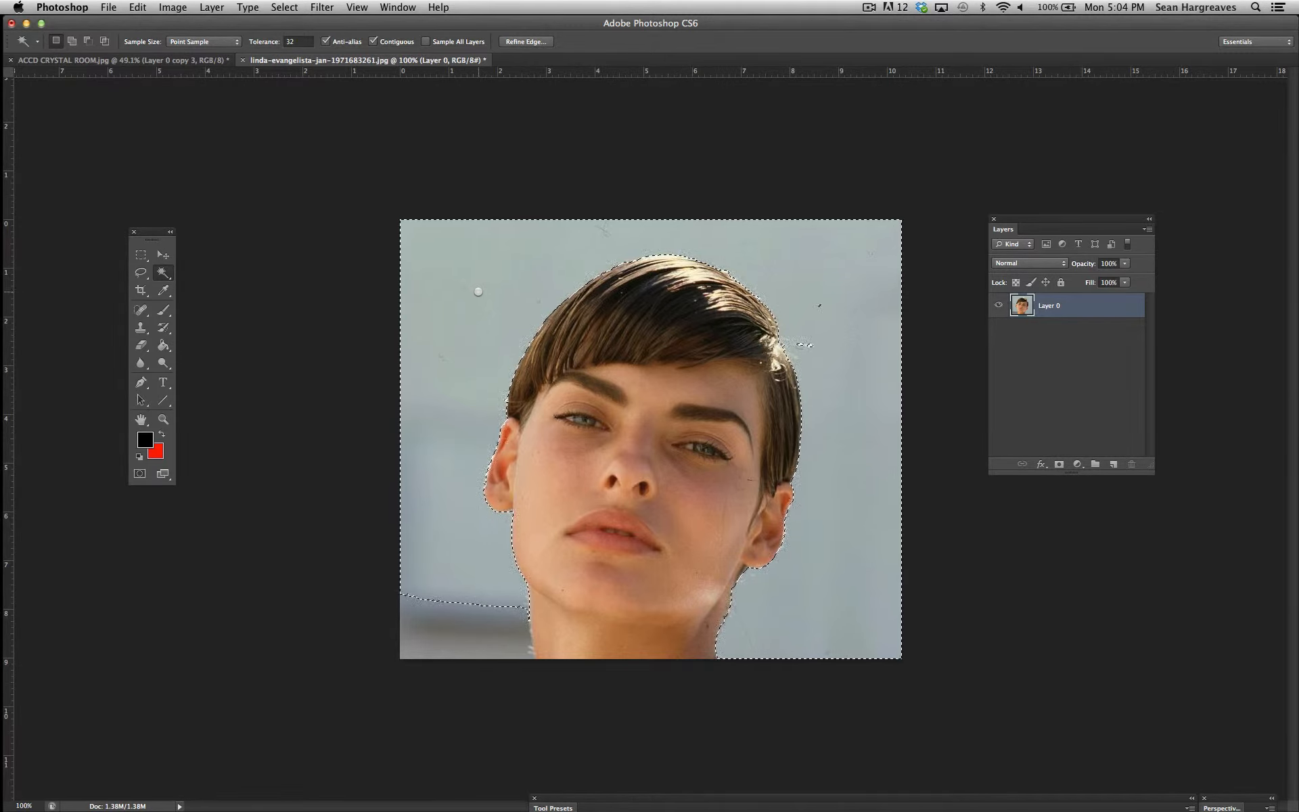
{"action": "key", "text": "Delete"}
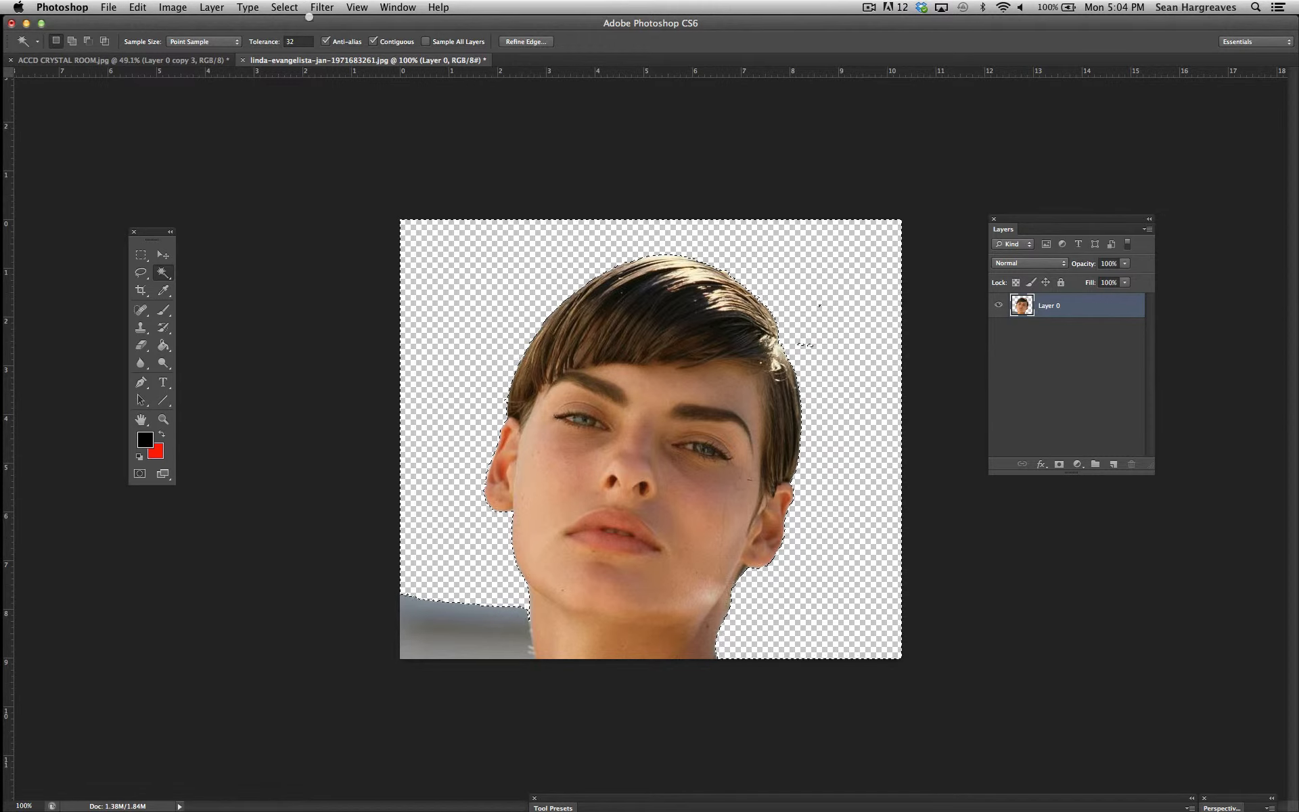
{"action": "left_click", "coordinate": [284, 8]}
{"action": "left_click", "coordinate": [291, 35]}
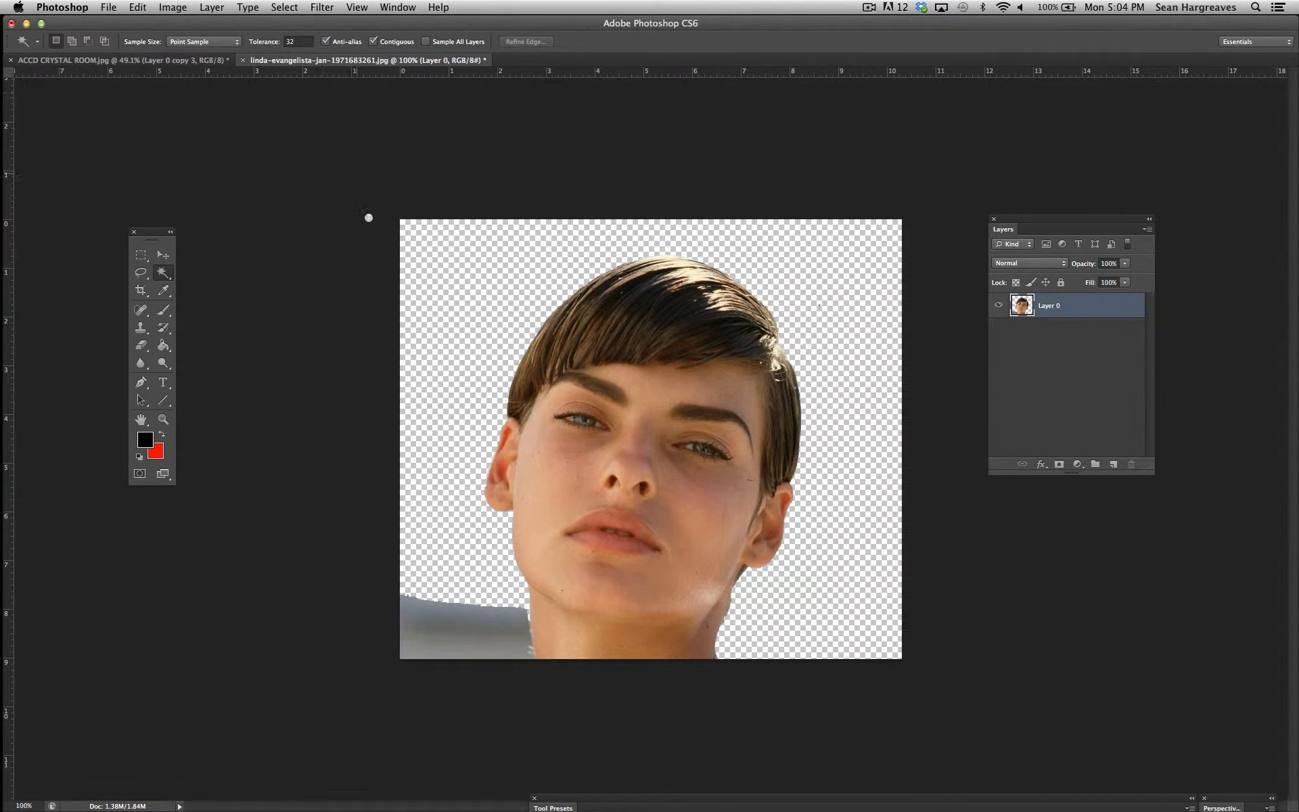
Remove the remaining grey background beside the left of the neck with Magic Wand selections, and erase the leftover specks
{"action": "left_click", "coordinate": [452, 609]}
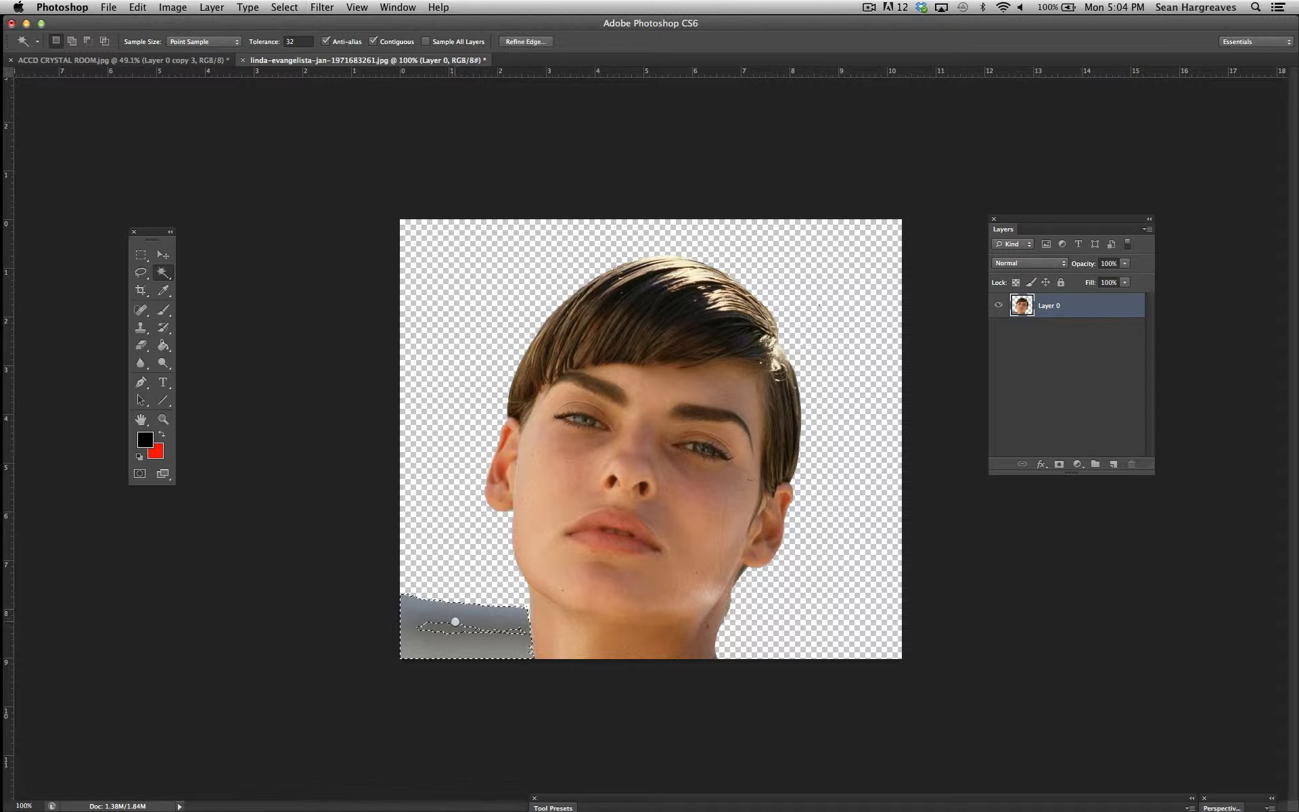
{"action": "key", "text": "Delete"}
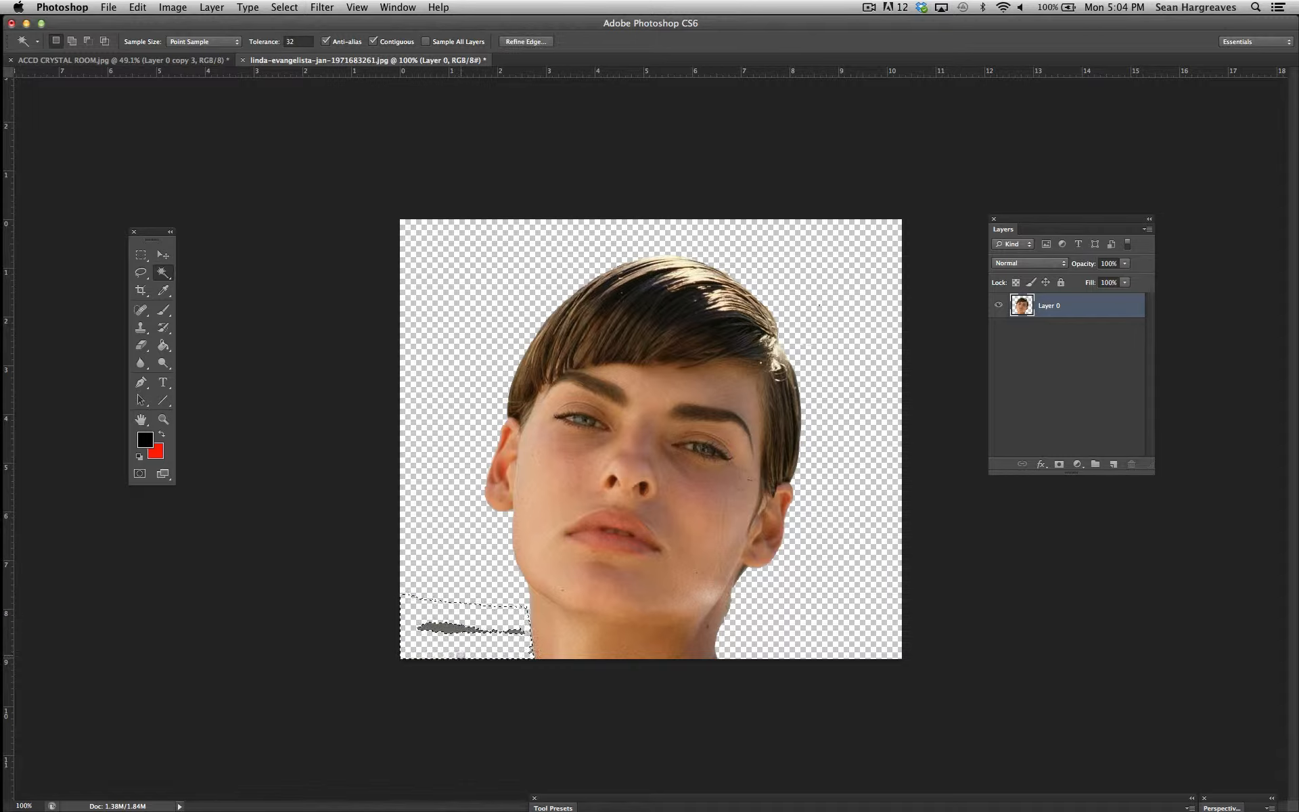
{"action": "left_click", "coordinate": [285, 8]}
{"action": "left_click", "coordinate": [291, 35]}
{"action": "left_click", "coordinate": [448, 628]}
{"action": "left_click", "coordinate": [283, 7]}
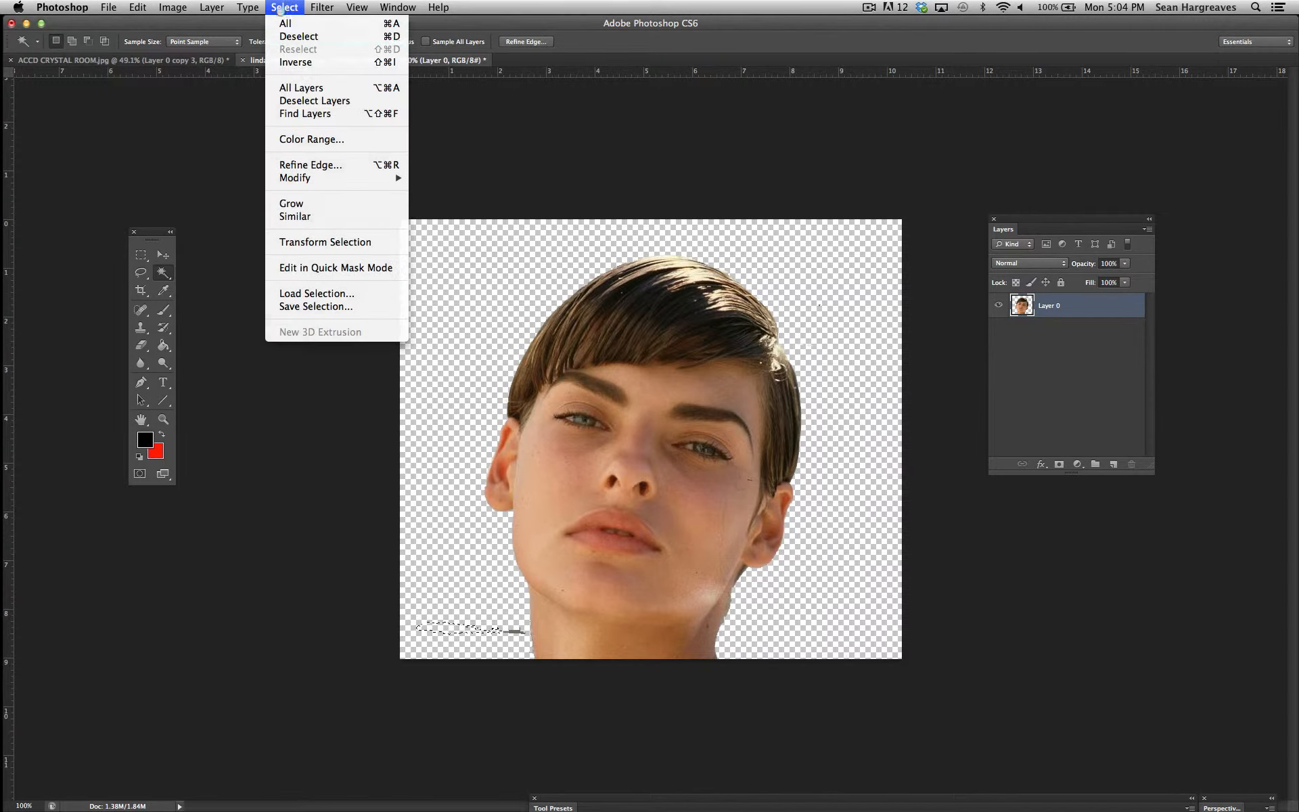
{"action": "left_click", "coordinate": [295, 36]}
{"action": "left_click", "coordinate": [141, 345]}
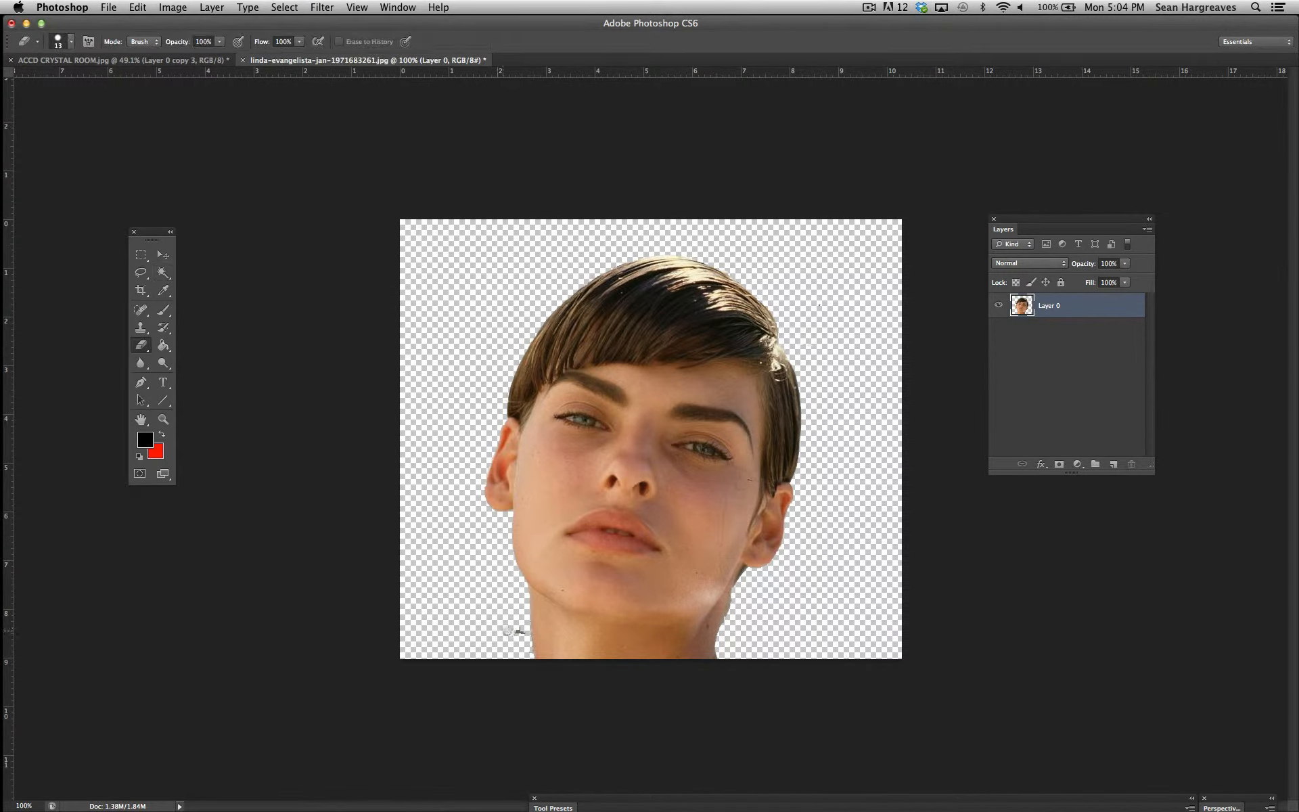
{"action": "left_click", "coordinate": [553, 595]}
Clear stray pixels around the head using a loose Lasso outline with the selection inverted, and deselect
{"action": "left_click", "coordinate": [141, 272]}
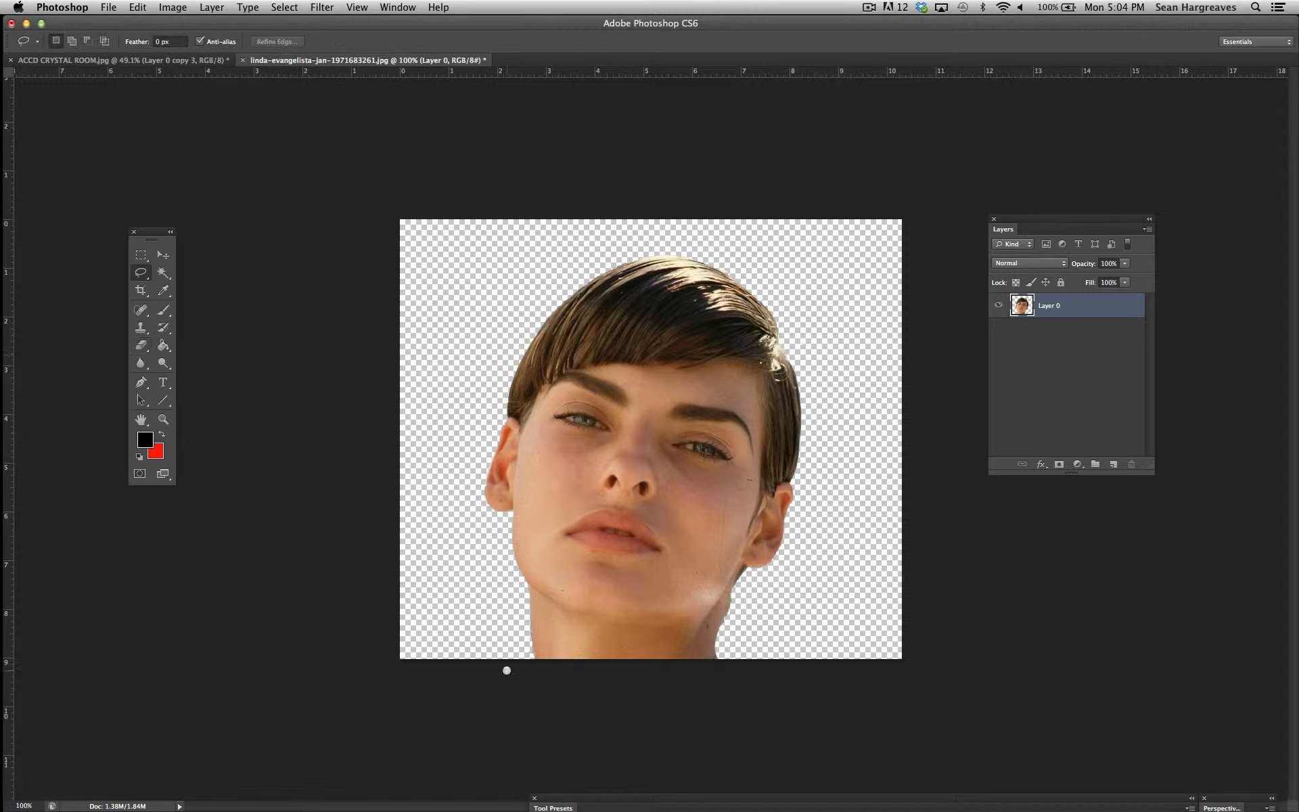
{"action": "mouse_move", "coordinate": [528, 658]}
{"action": "left_mouse_down"}
{"action": "mouse_move", "coordinate": [508, 530]}
{"action": "mouse_move", "coordinate": [477, 474]}
{"action": "mouse_move", "coordinate": [508, 361]}
{"action": "mouse_move", "coordinate": [546, 304]}
{"action": "mouse_move", "coordinate": [598, 267]}
{"action": "mouse_move", "coordinate": [661, 248]}
{"action": "mouse_move", "coordinate": [703, 255]}
{"action": "mouse_move", "coordinate": [753, 284]}
{"action": "mouse_move", "coordinate": [788, 336]}
{"action": "mouse_move", "coordinate": [809, 409]}
{"action": "mouse_move", "coordinate": [792, 546]}
{"action": "mouse_move", "coordinate": [738, 597]}
{"action": "mouse_move", "coordinate": [723, 661]}
{"action": "mouse_move", "coordinate": [523, 708]}
{"action": "left_mouse_up"}
{"action": "left_click", "coordinate": [285, 7]}
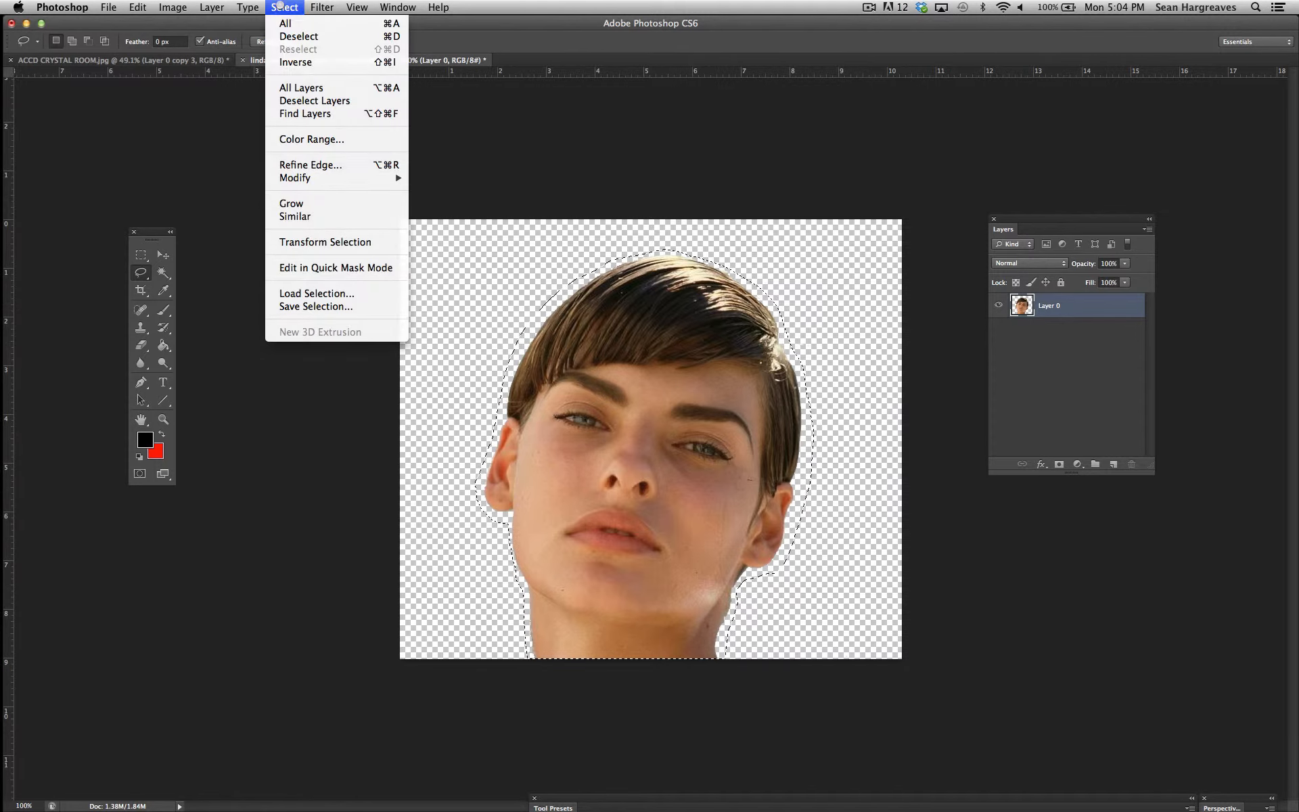
{"action": "left_click", "coordinate": [292, 62]}
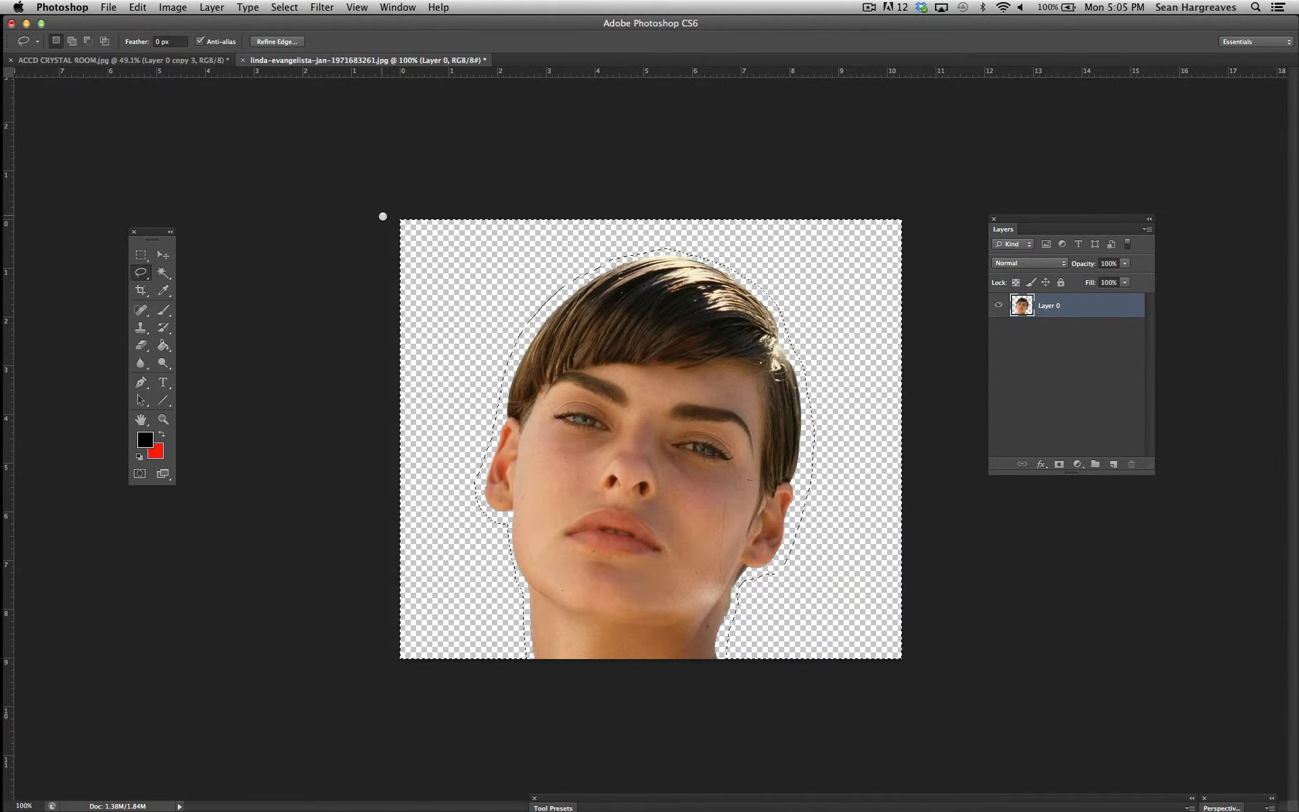
{"action": "left_click", "coordinate": [284, 7]}
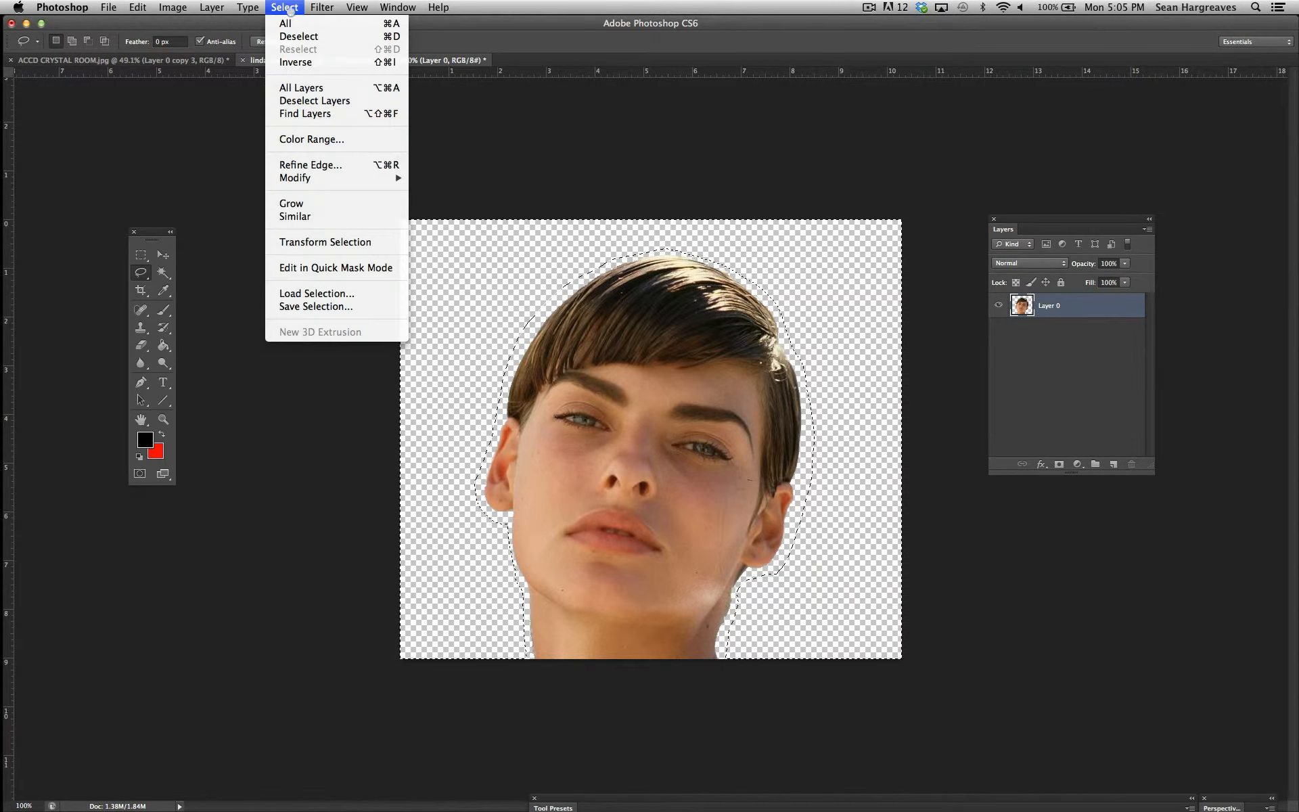
{"action": "left_click", "coordinate": [632, 326]}
{"action": "left_click", "coordinate": [631, 326]}
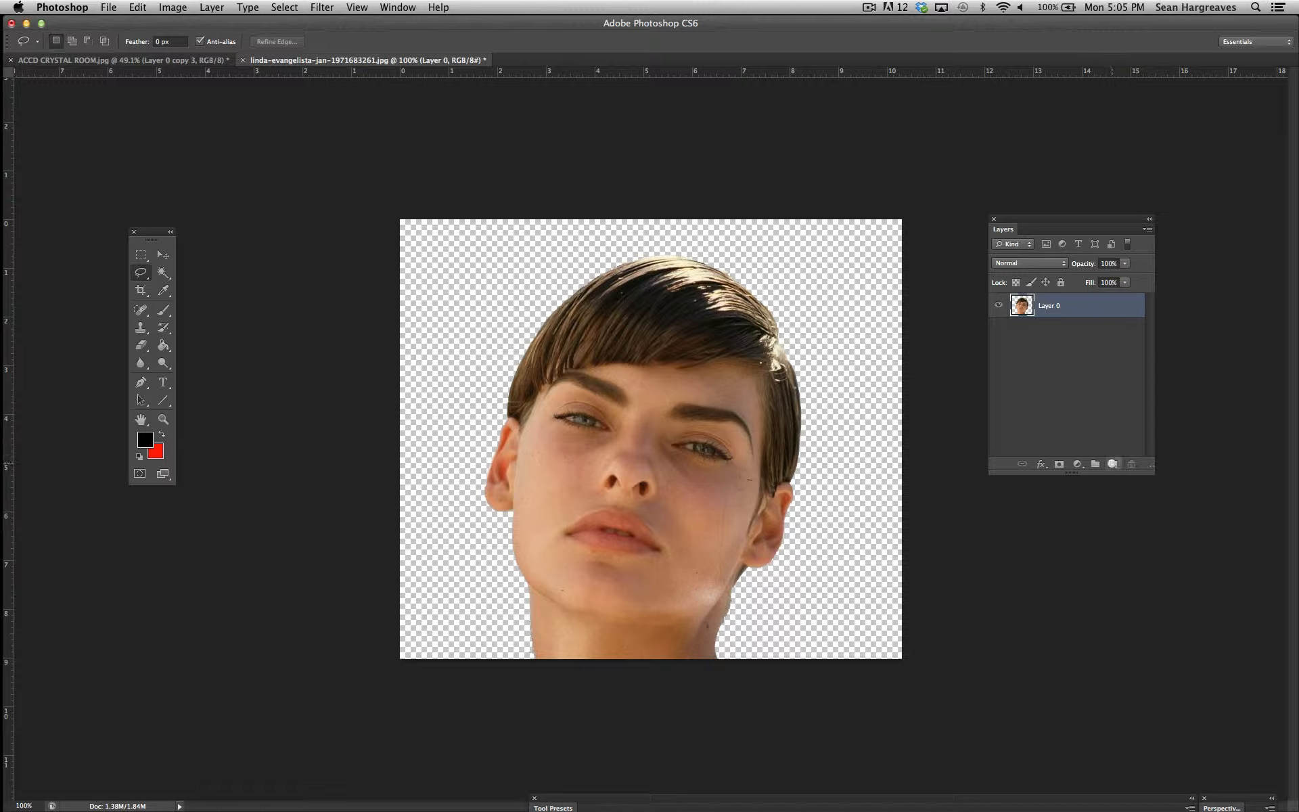
Add a new layer beneath the portrait's Layer 0 and fill it with white at 100% opacity
{"action": "left_click", "coordinate": [1113, 464]}
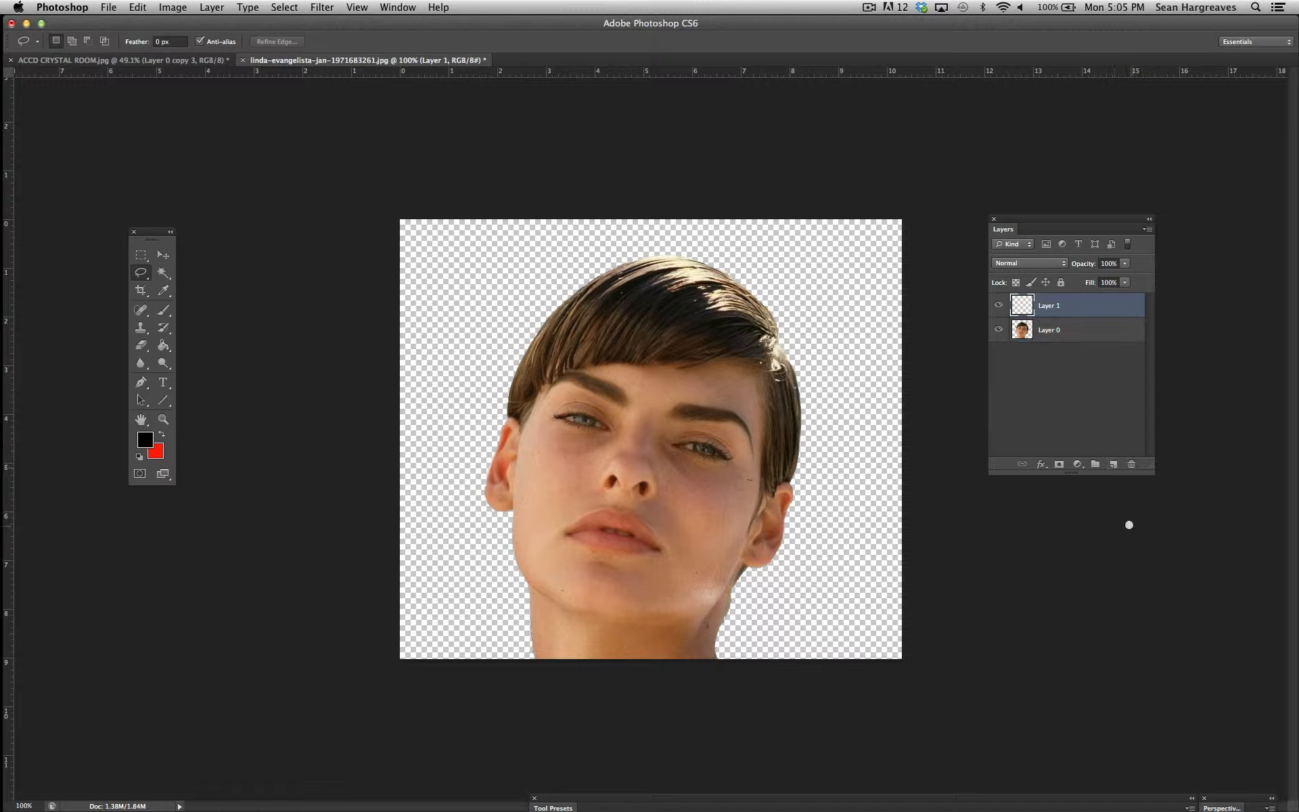
{"action": "left_click_drag", "start_coordinate": [1077, 300], "coordinate": [1081, 354]}
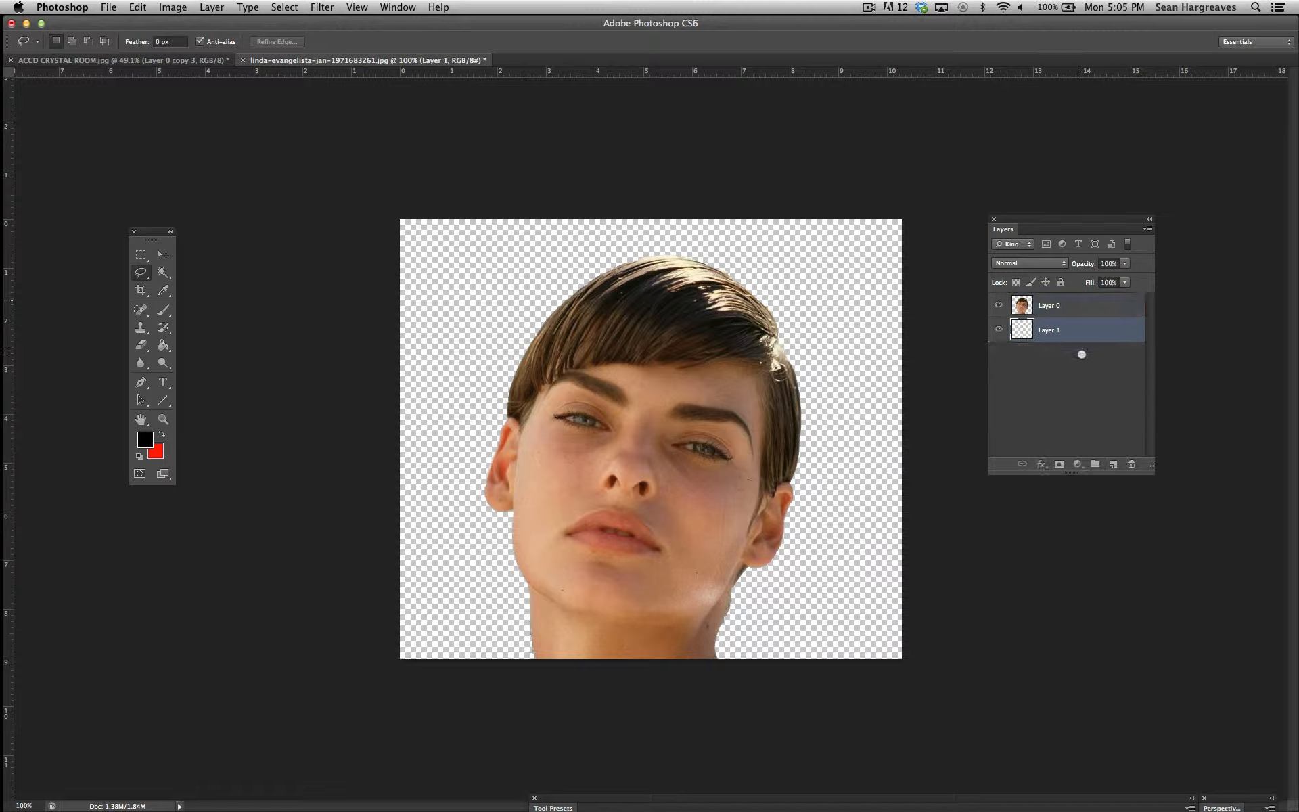
{"action": "left_click", "coordinate": [137, 7]}
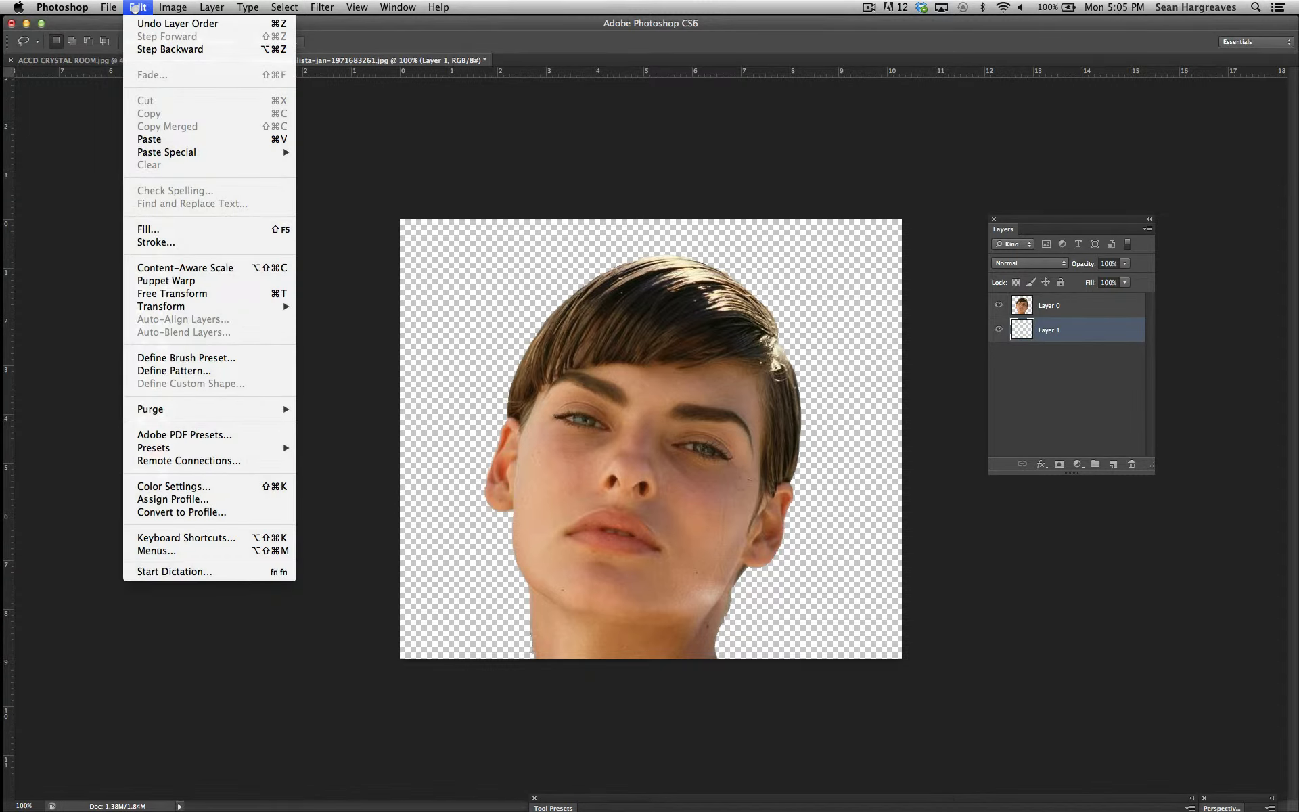
{"action": "left_click", "coordinate": [152, 227]}
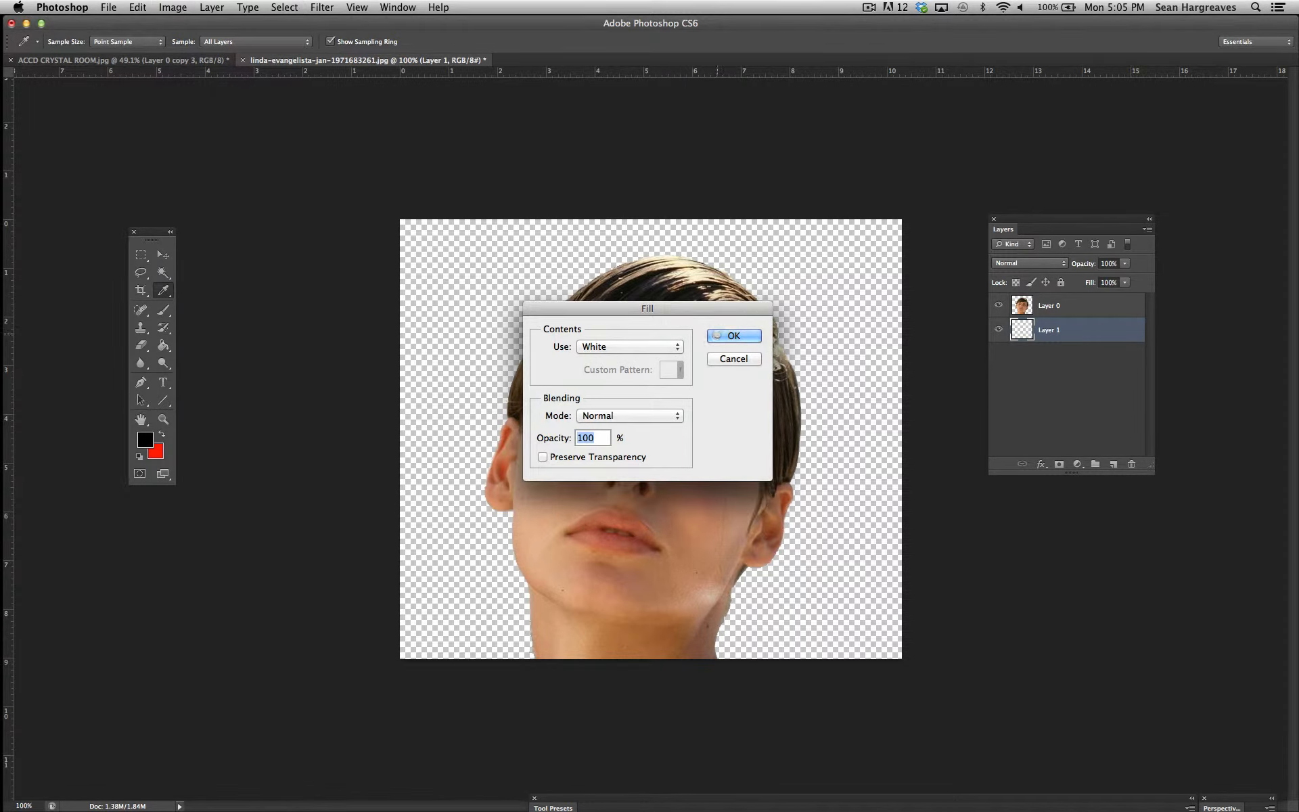
{"action": "left_click", "coordinate": [716, 335]}
{"action": "key", "text": "l"}
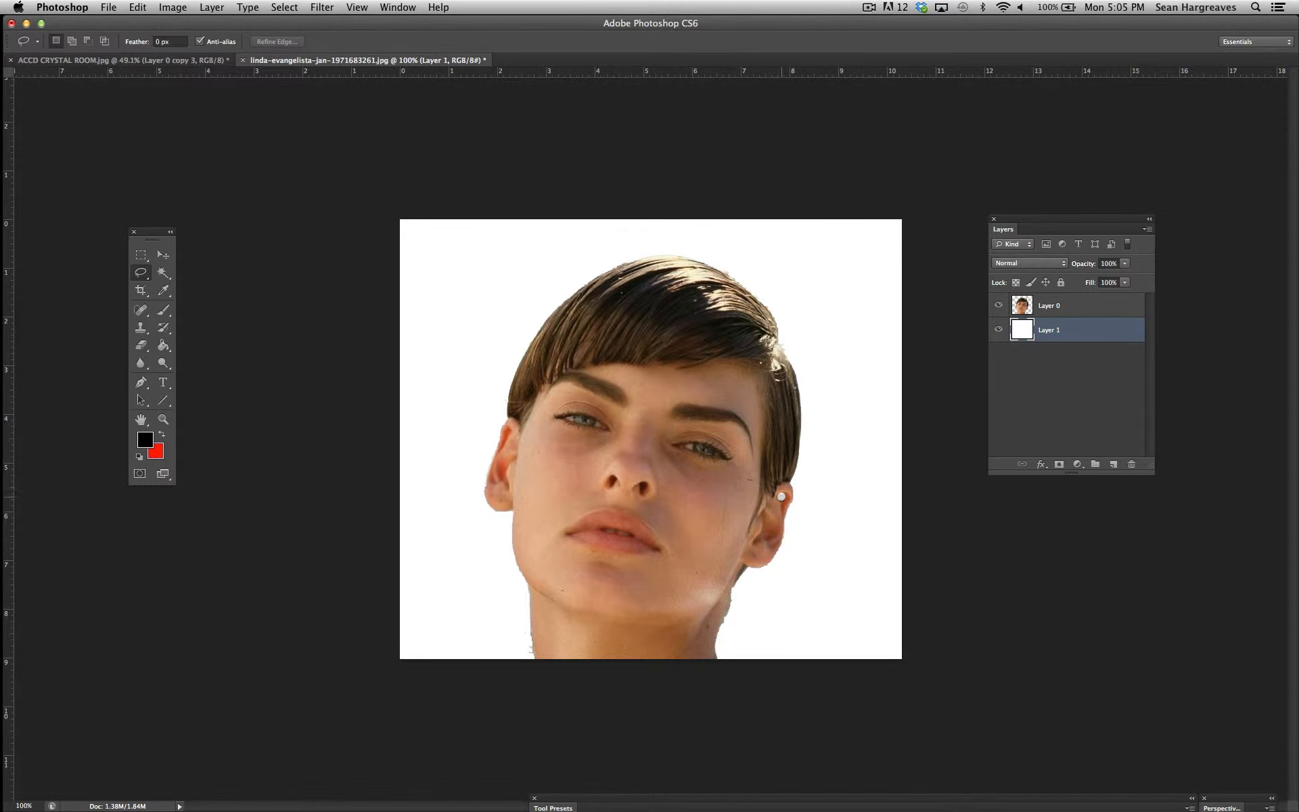
Make the portrait's Layer 0 active and move the Layers panel clear of the enlarged portrait
{"action": "left_click", "coordinate": [1092, 308]}
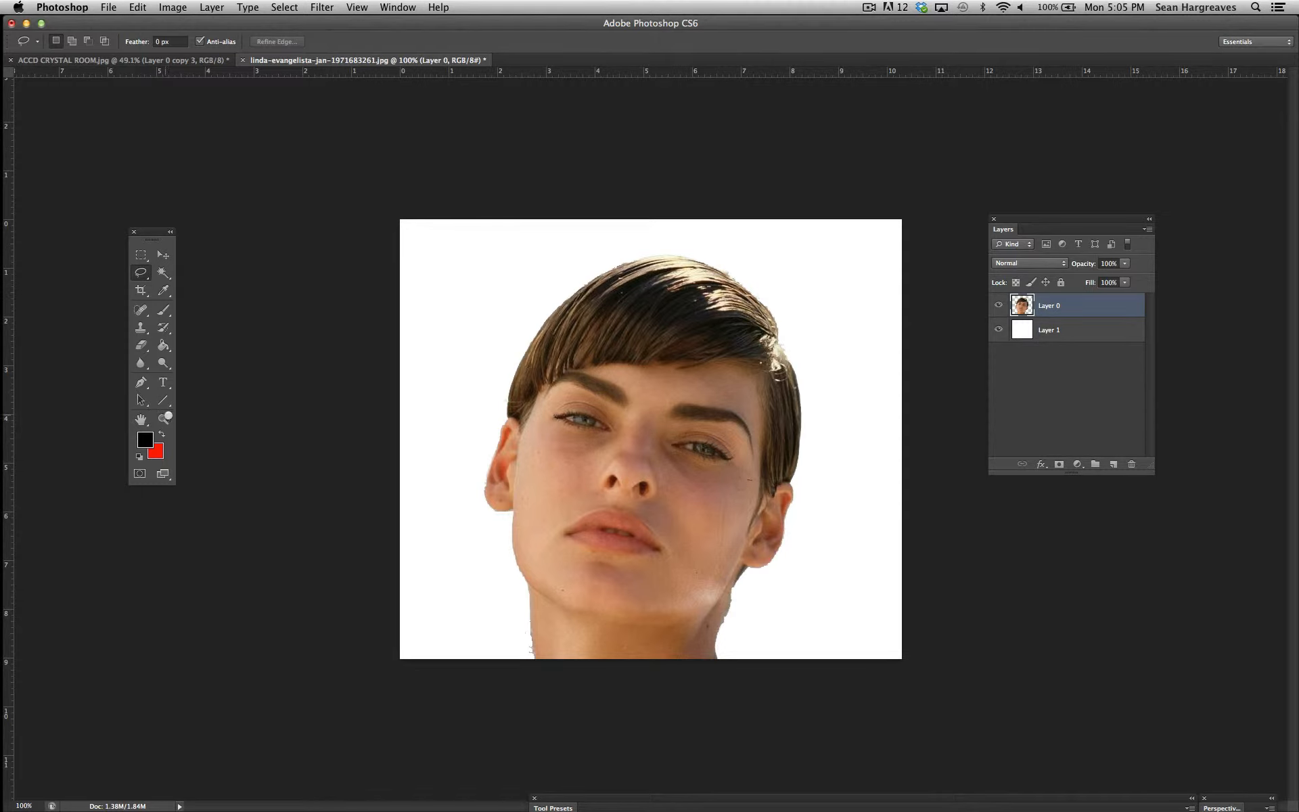
{"action": "left_click", "coordinate": [164, 419]}
{"action": "left_click_drag", "start_coordinate": [731, 473], "coordinate": [772, 483]}
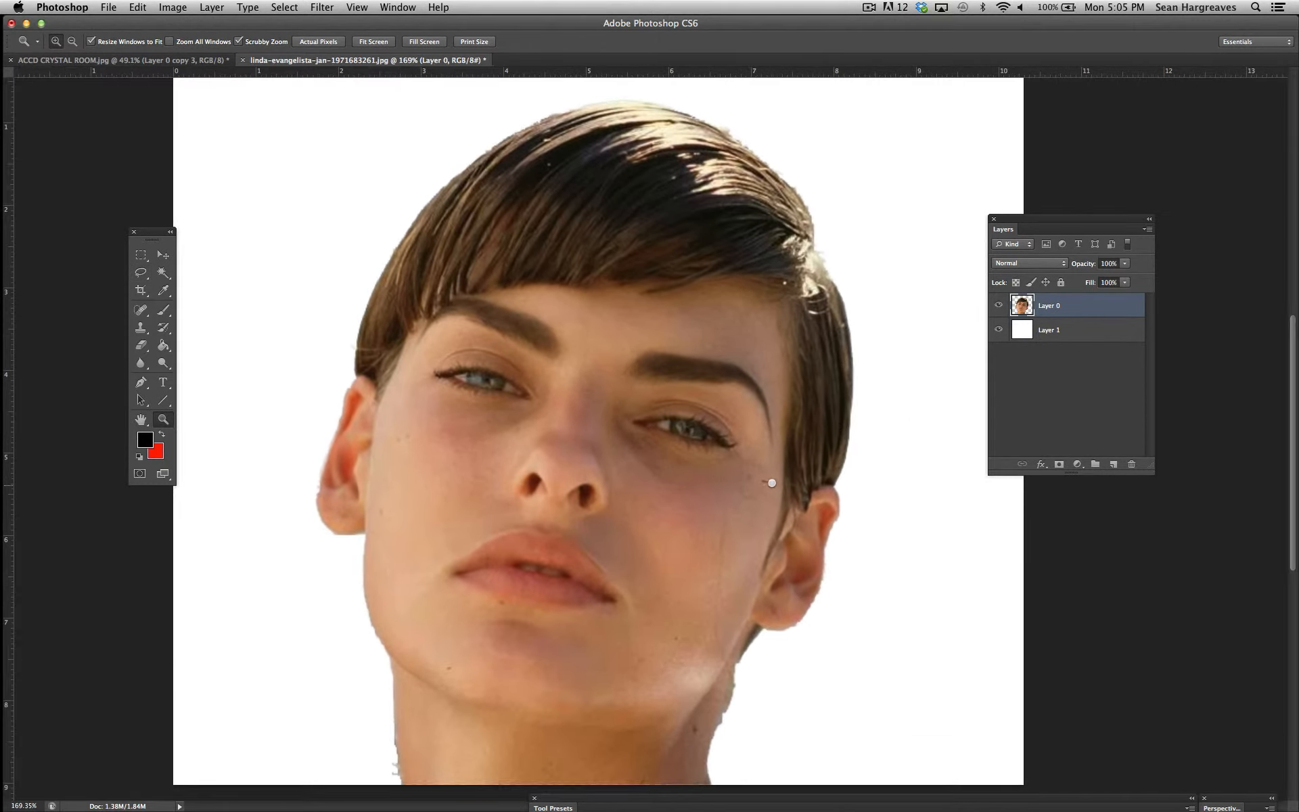
{"action": "left_click_drag", "start_coordinate": [698, 458], "coordinate": [684, 455]}
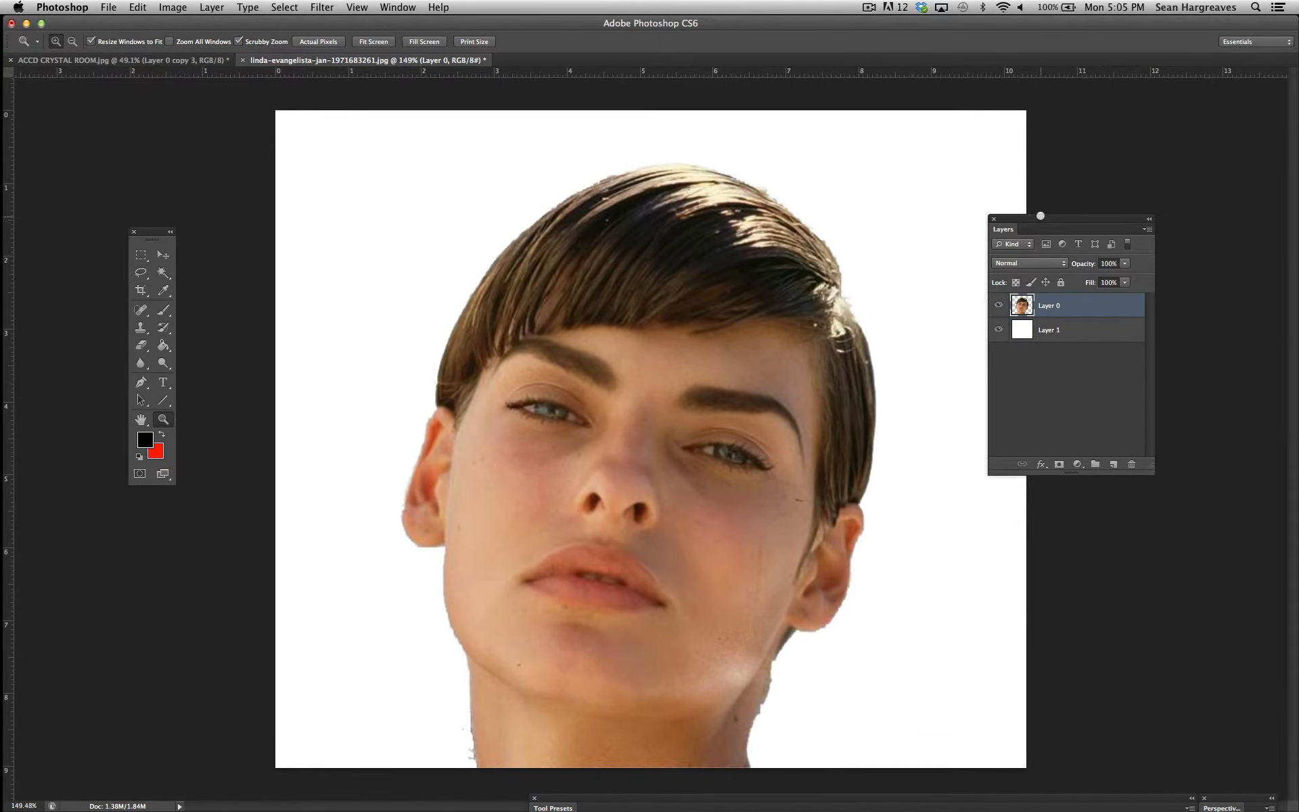
{"action": "left_click_drag", "start_coordinate": [1040, 216], "coordinate": [1125, 194]}
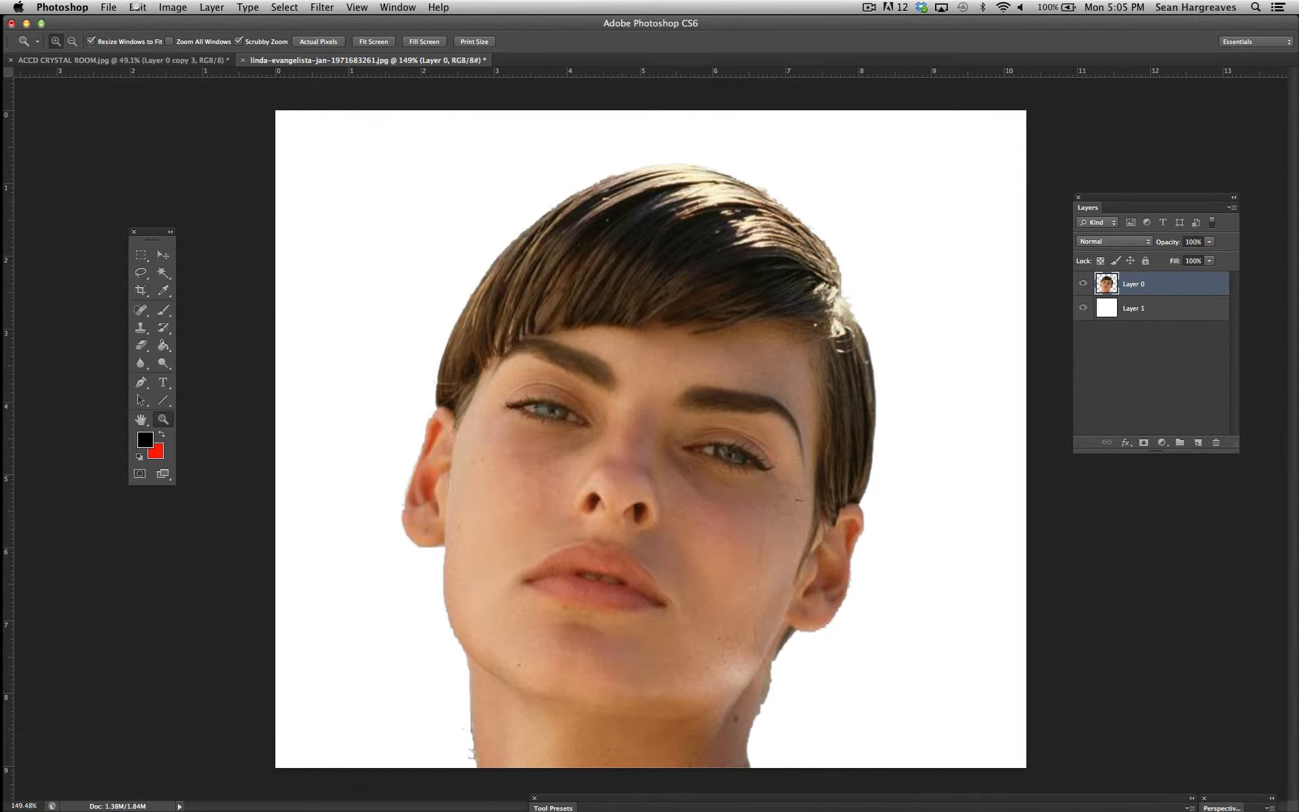
Try scaling Layer 0 freehand with the Scale transform, squashing the portrait to about 69% width and 36% height
{"action": "left_click", "coordinate": [137, 6]}
{"action": "mouse_move", "coordinate": [186, 309]}
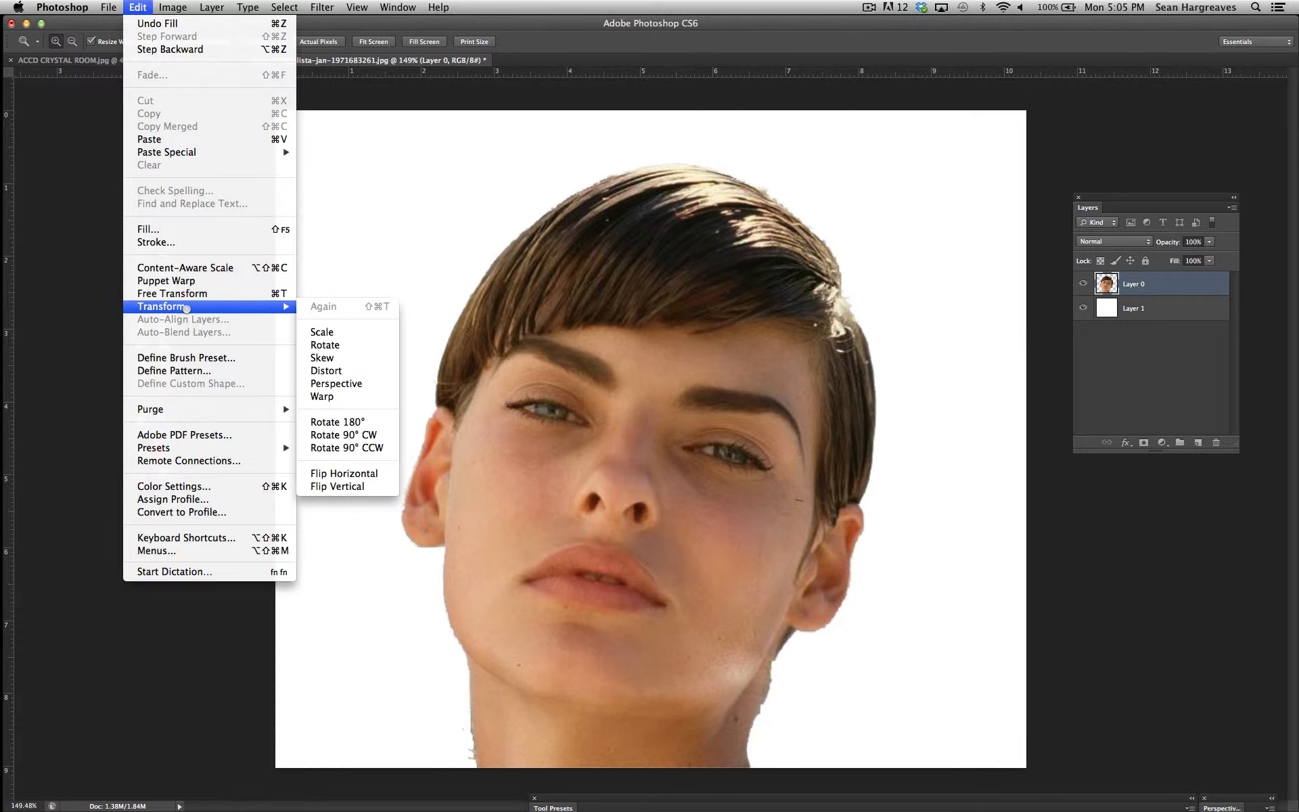
{"action": "left_click", "coordinate": [320, 334]}
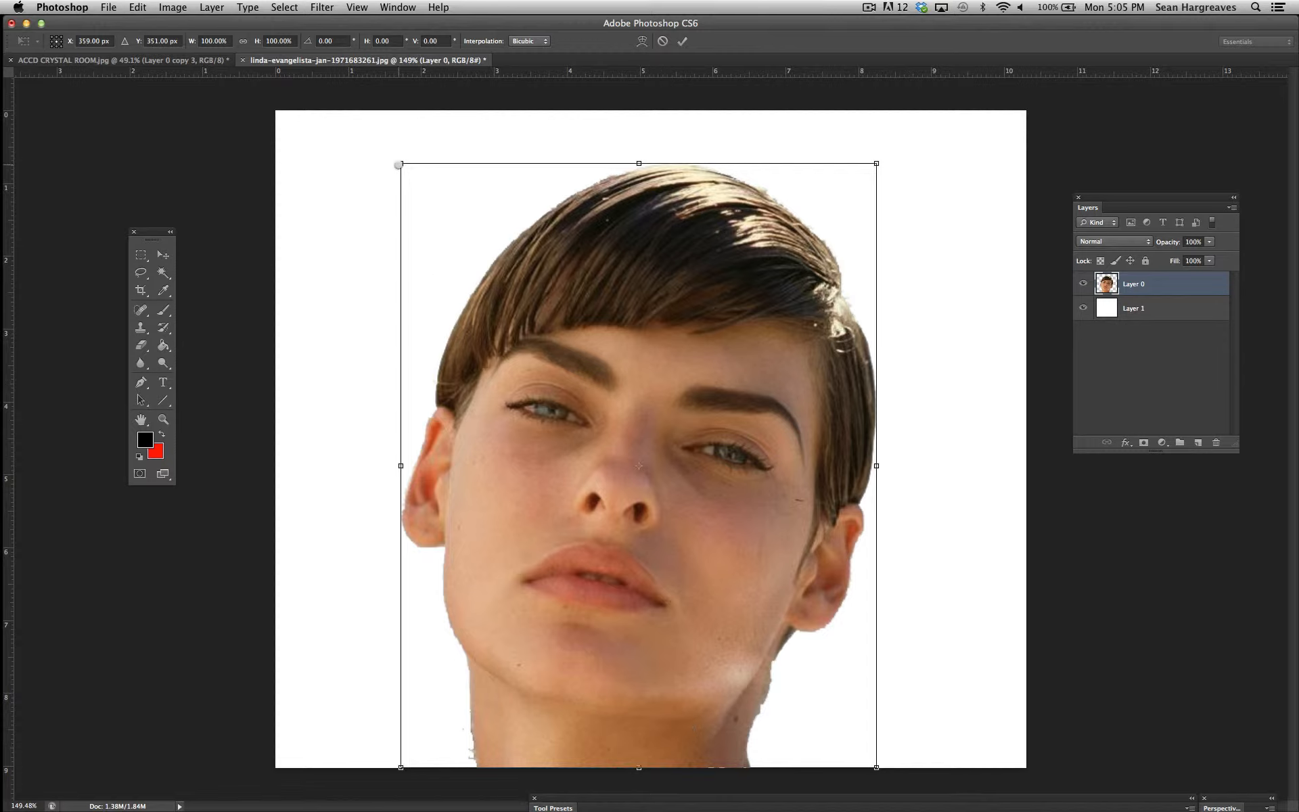
{"action": "left_click_drag", "start_coordinate": [401, 163], "coordinate": [376, 225]}
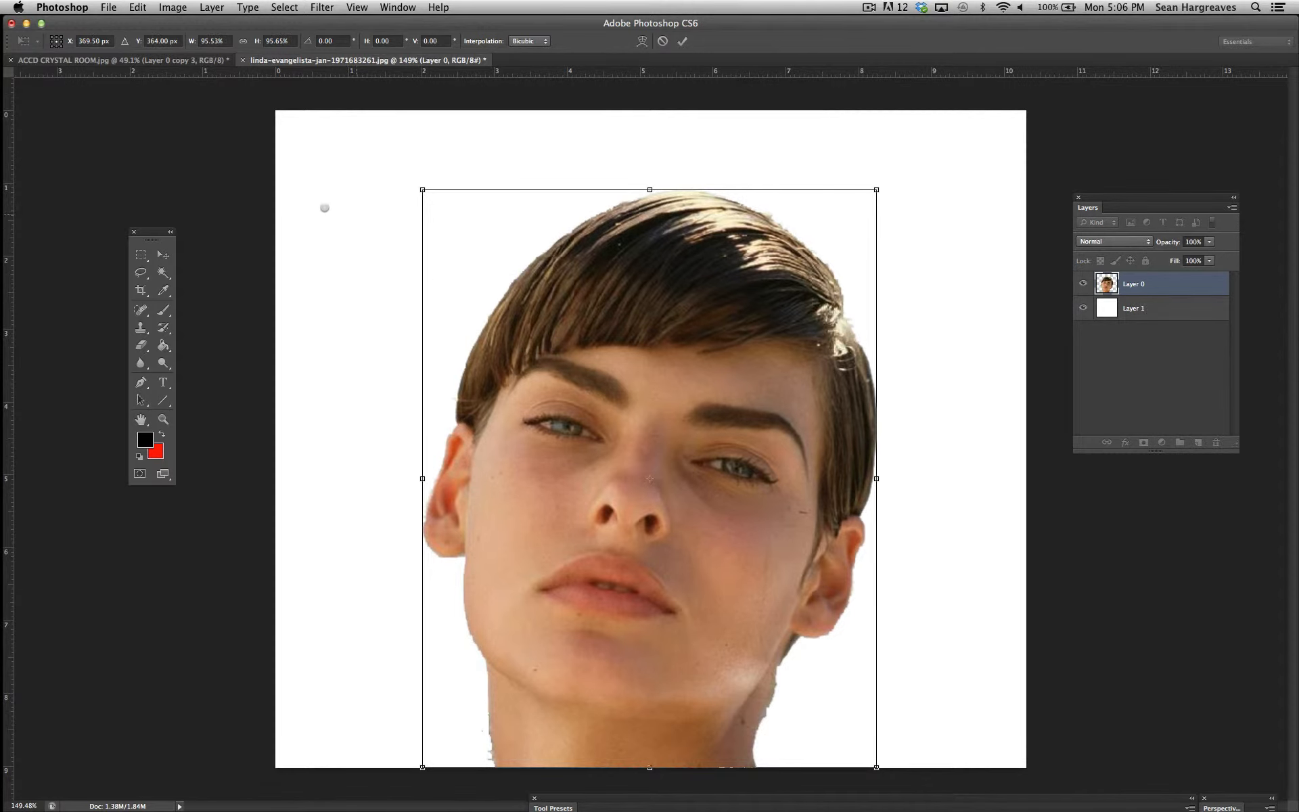
{"action": "left_click_drag", "start_coordinate": [420, 190], "coordinate": [393, 545]}
{"action": "left_click_drag", "start_coordinate": [494, 626], "coordinate": [504, 359]}
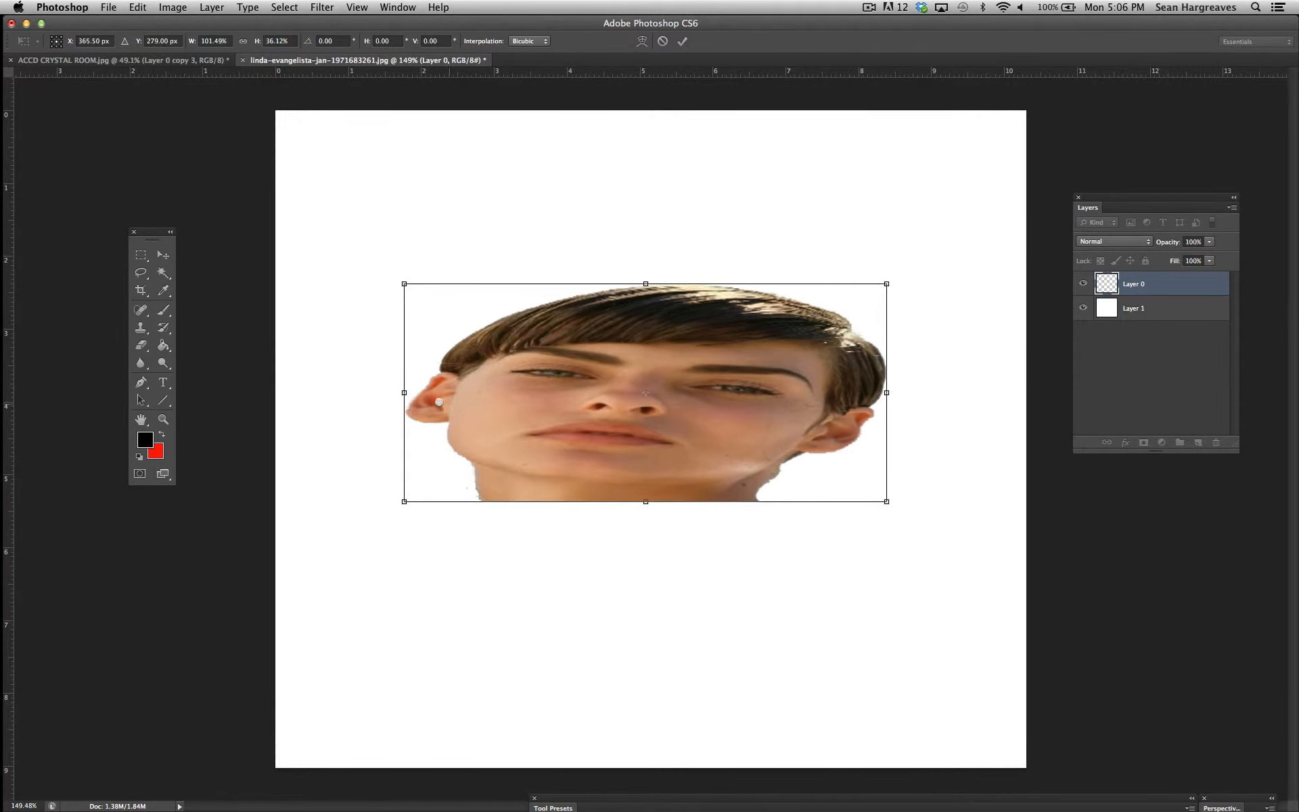
{"action": "left_click_drag", "start_coordinate": [404, 395], "coordinate": [555, 392]}
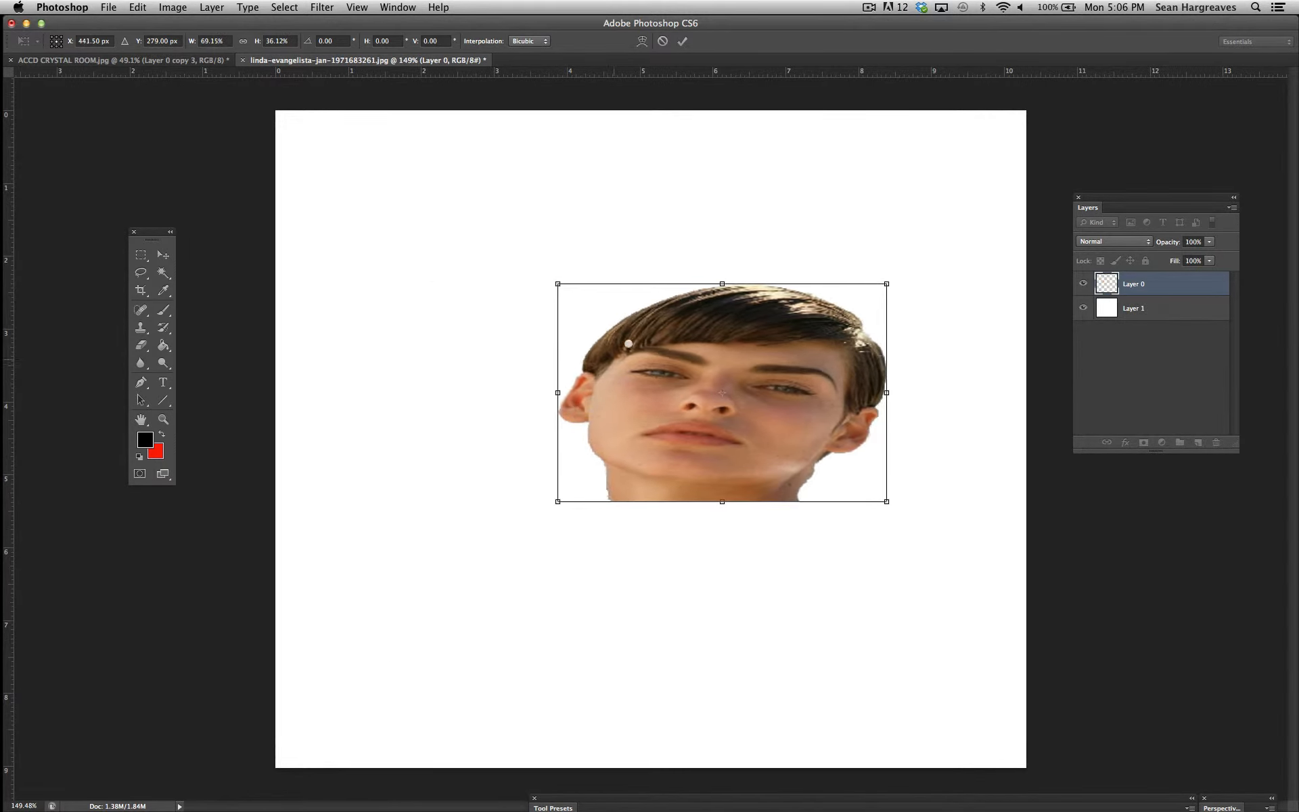
Stretch the portrait's scale box to about 88% width and 89% height, and cancel the transform
{"action": "left_click_drag", "start_coordinate": [721, 284], "coordinate": [722, 172]}
{"action": "left_click_drag", "start_coordinate": [885, 339], "coordinate": [820, 342]}
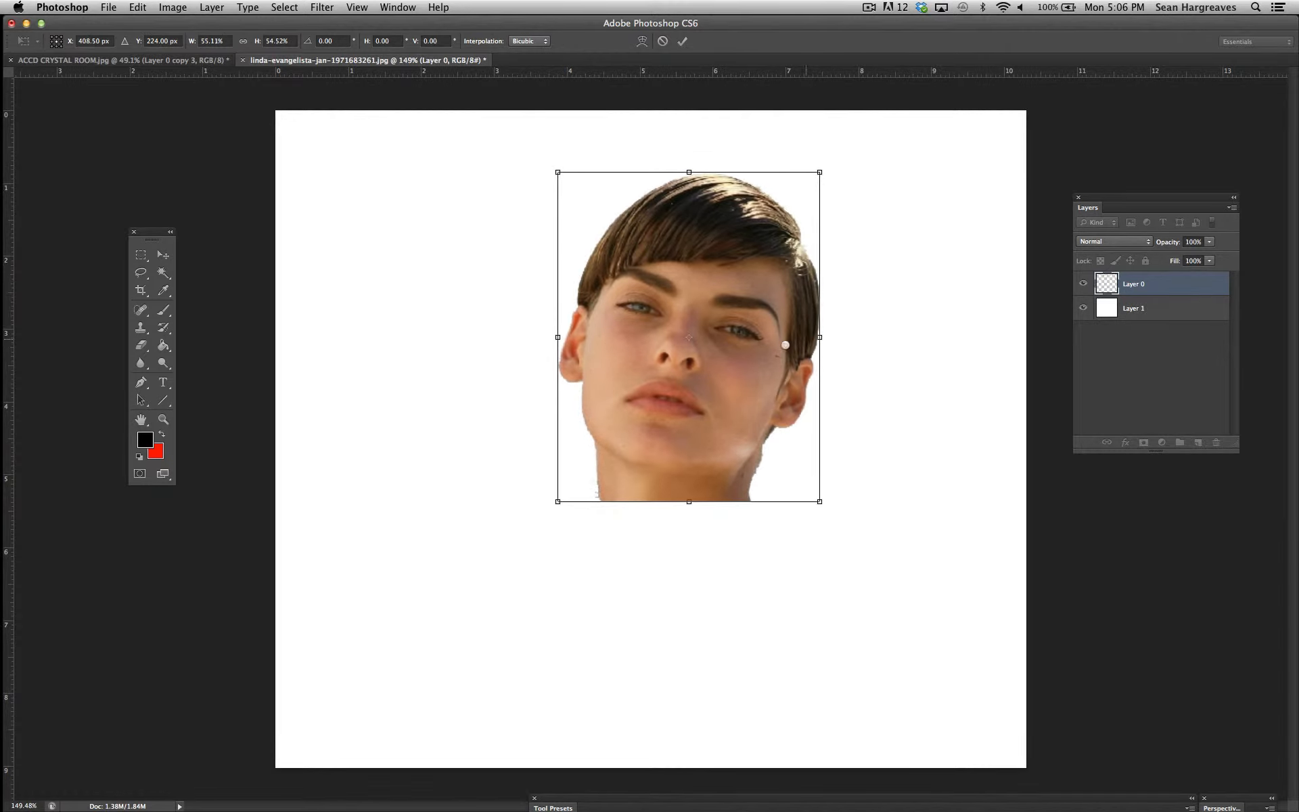
{"action": "left_click_drag", "start_coordinate": [689, 501], "coordinate": [683, 708]}
{"action": "left_click_drag", "start_coordinate": [556, 441], "coordinate": [422, 440]}
{"action": "left_click_drag", "start_coordinate": [818, 440], "coordinate": [841, 440]}
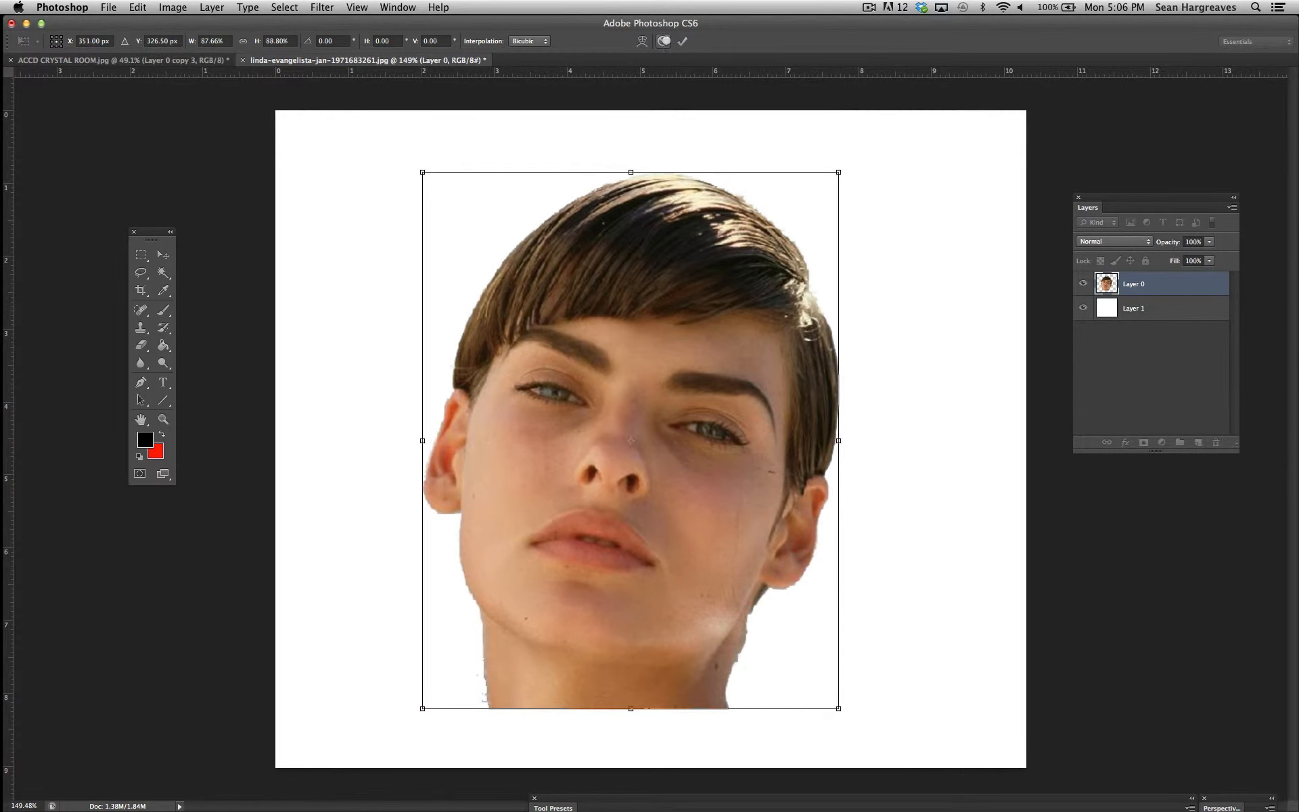
{"action": "left_click", "coordinate": [663, 40]}
Try scaling Layer 0 numerically to 50% width and 50% height, and cancel the transform
{"action": "left_click", "coordinate": [135, 7]}
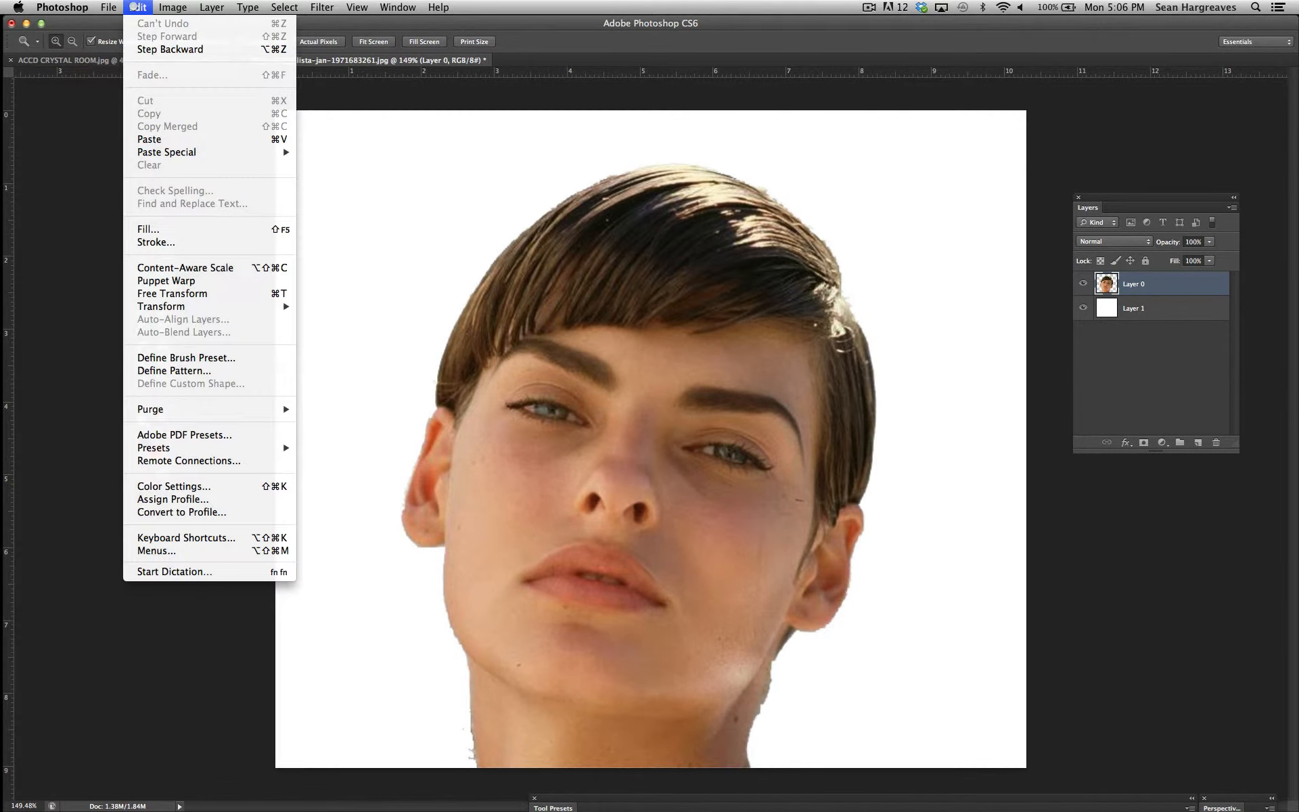
{"action": "mouse_move", "coordinate": [203, 307]}
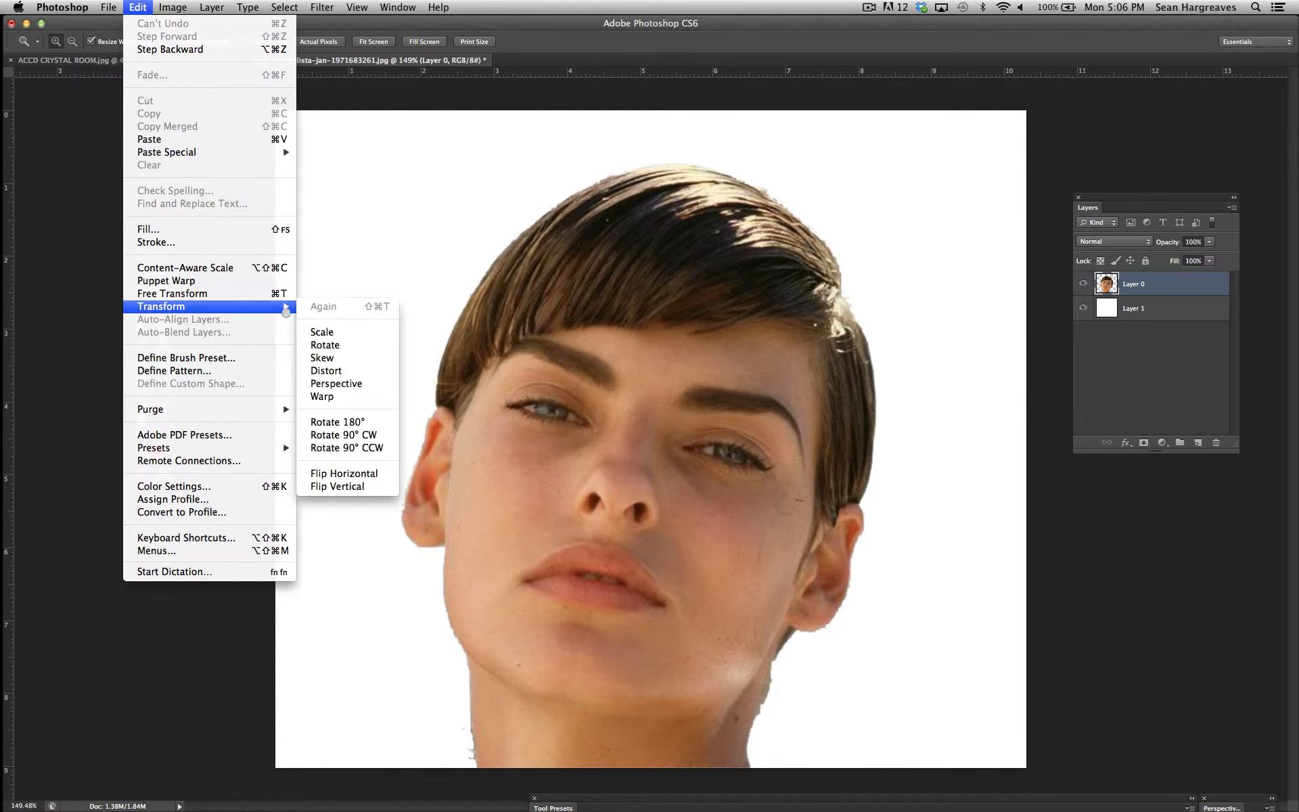
{"action": "left_click", "coordinate": [330, 332]}
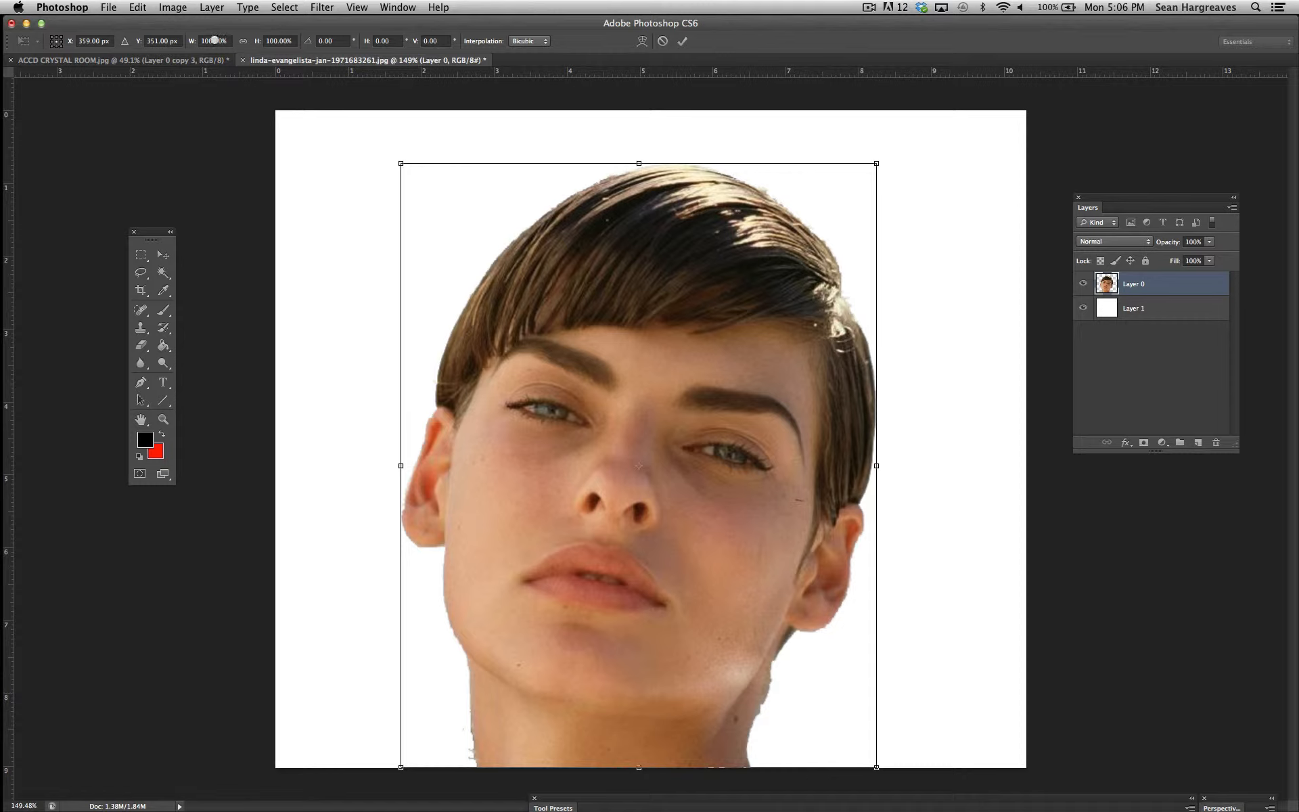
{"action": "left_click", "coordinate": [225, 41]}
{"action": "type", "text": "50"}
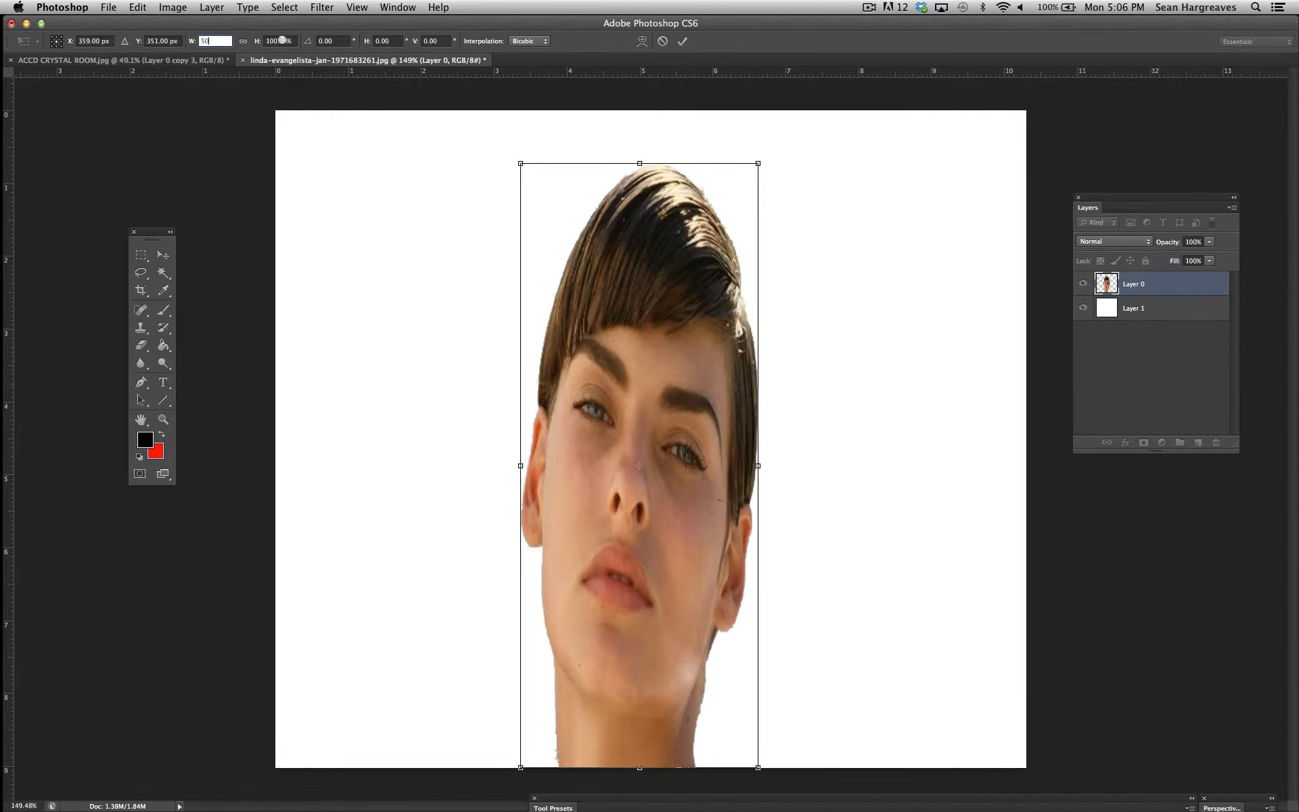
{"action": "left_click", "coordinate": [291, 43]}
{"action": "type", "text": "50"}
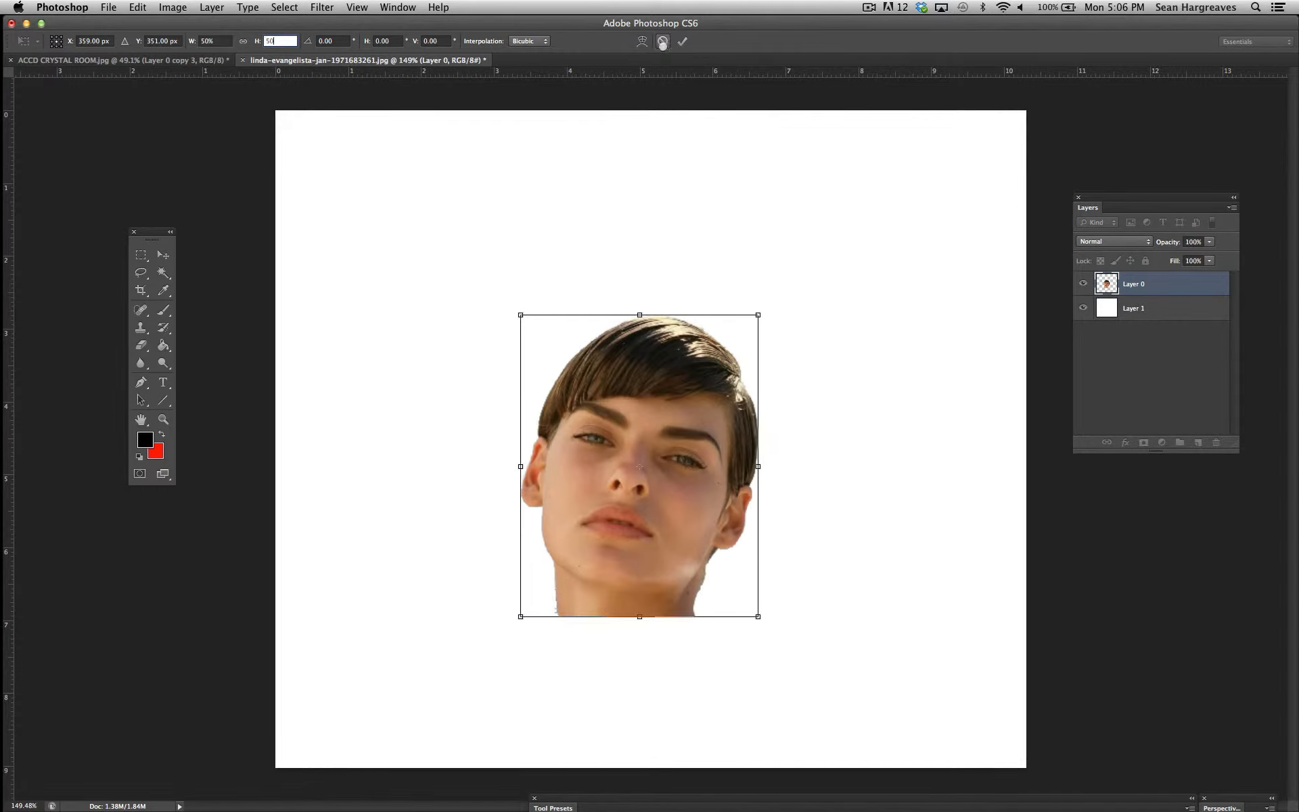
{"action": "left_click", "coordinate": [663, 41]}
{"action": "key", "text": "z"}
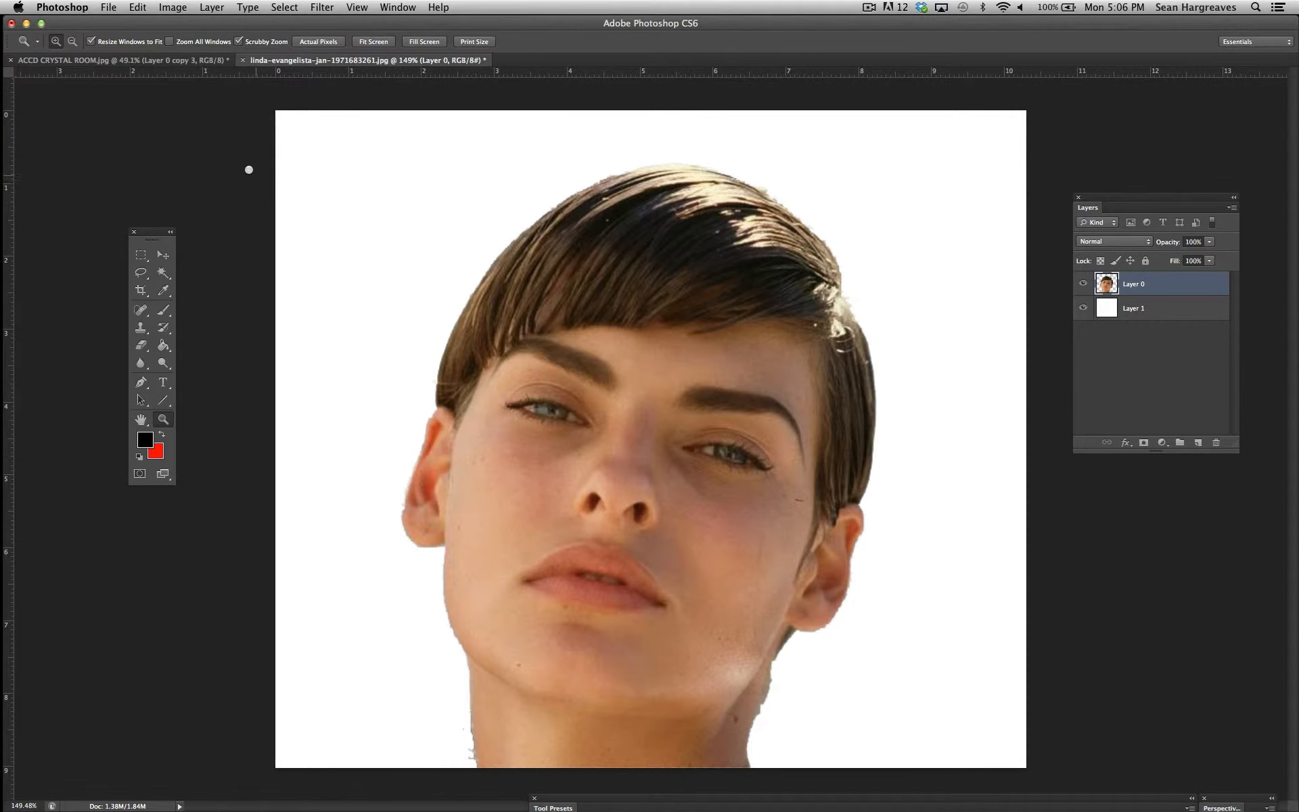
Try the Rotate transform on Layer 0, shifting the portrait slightly upward and turning it by its upper corner, and cancel the transform
{"action": "left_click", "coordinate": [137, 7]}
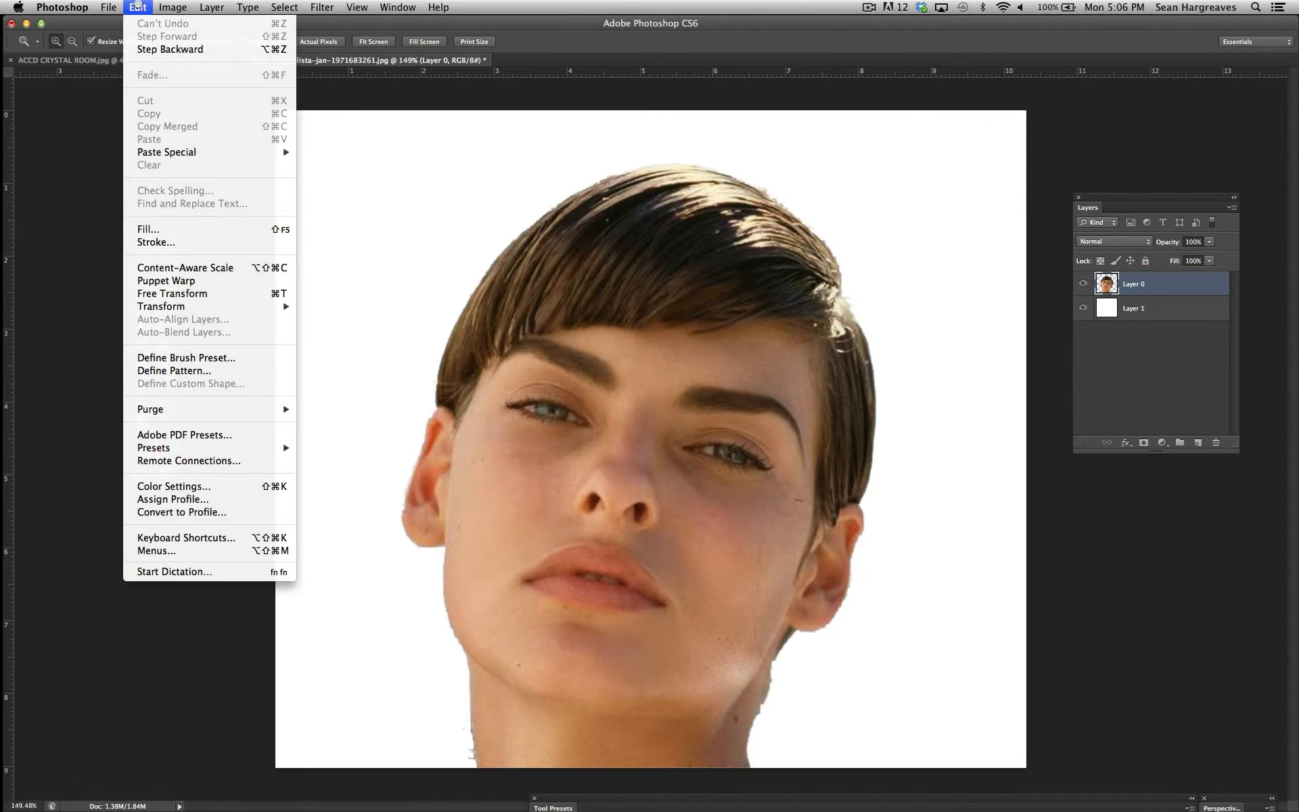
{"action": "mouse_move", "coordinate": [166, 307]}
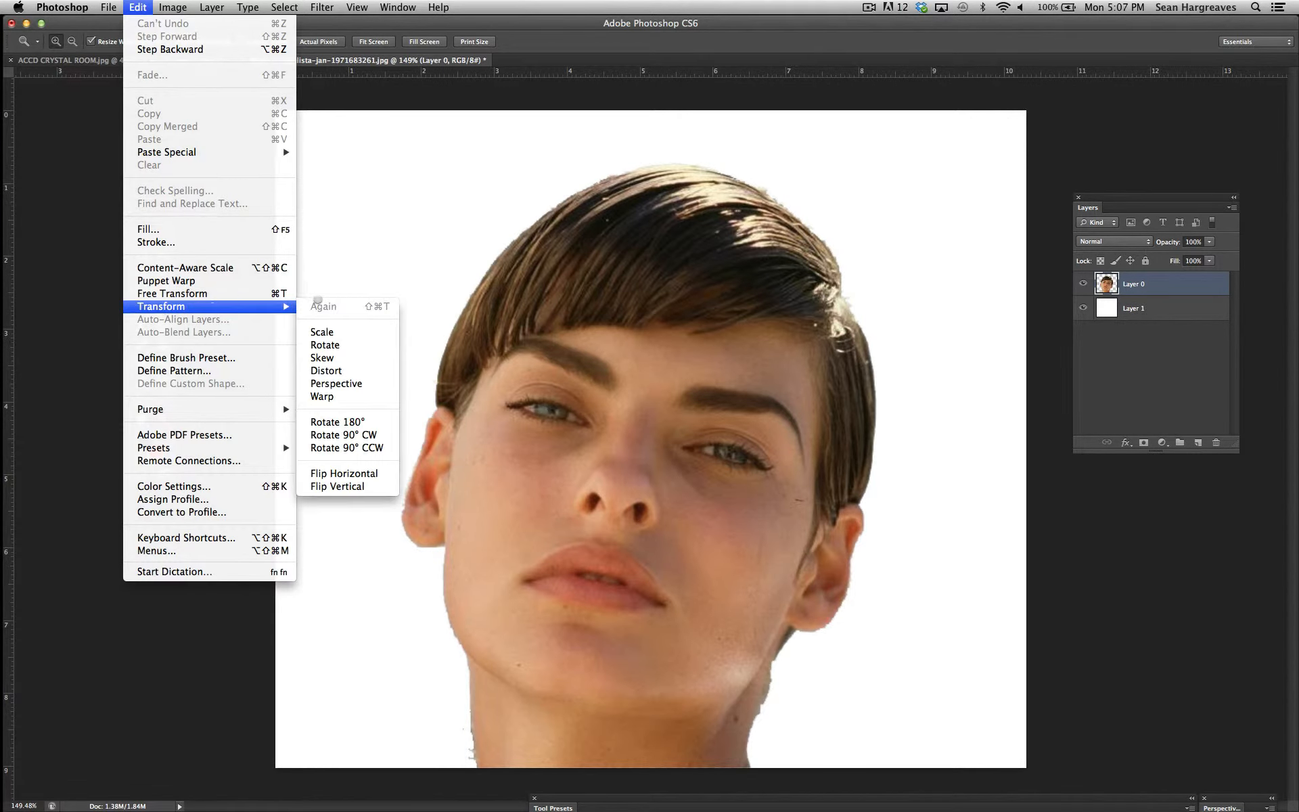
{"action": "left_click", "coordinate": [328, 345]}
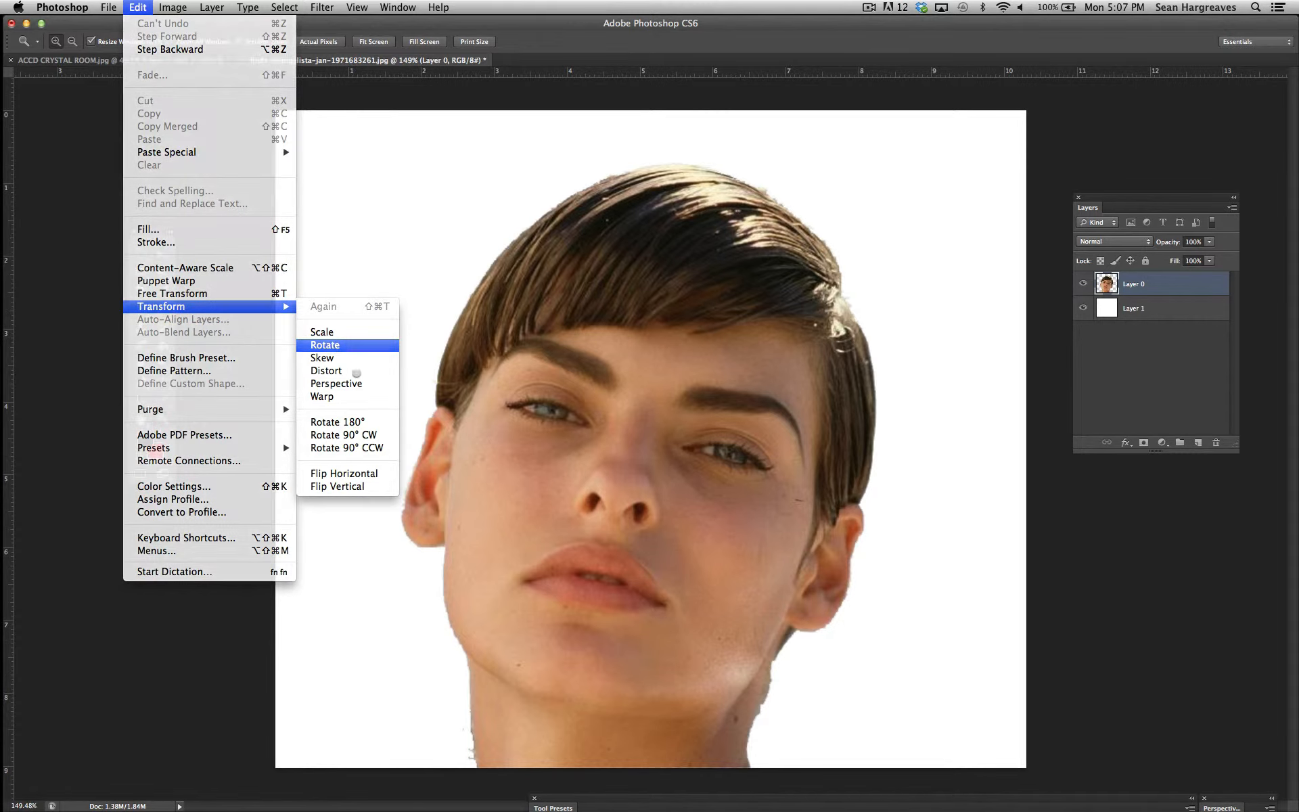
{"action": "left_click_drag", "start_coordinate": [577, 376], "coordinate": [575, 356]}
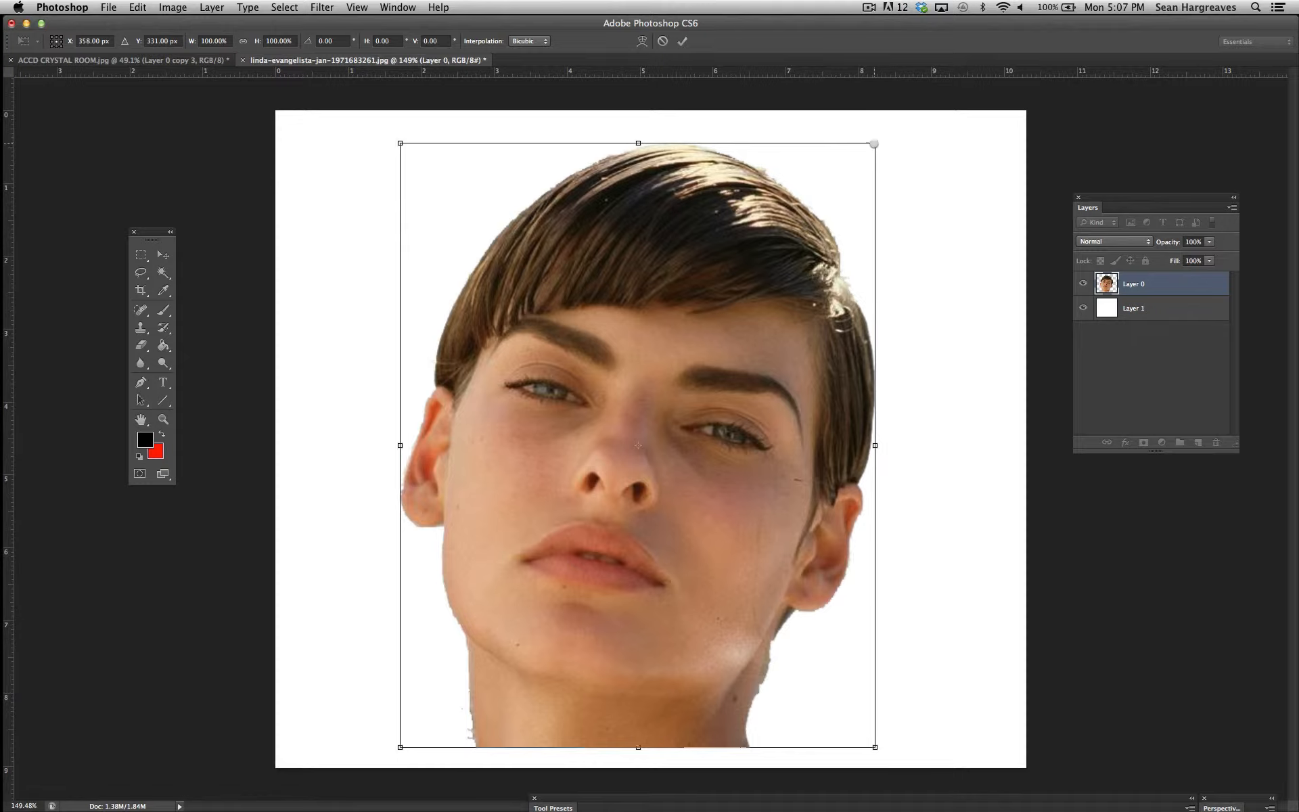
{"action": "left_click_drag", "start_coordinate": [875, 143], "coordinate": [811, 218]}
{"action": "left_click", "coordinate": [662, 41]}
Try rotating the portrait freehand with the Rotate transform, first clockwise and back to a slight counterclockwise tilt
{"action": "left_click", "coordinate": [137, 7]}
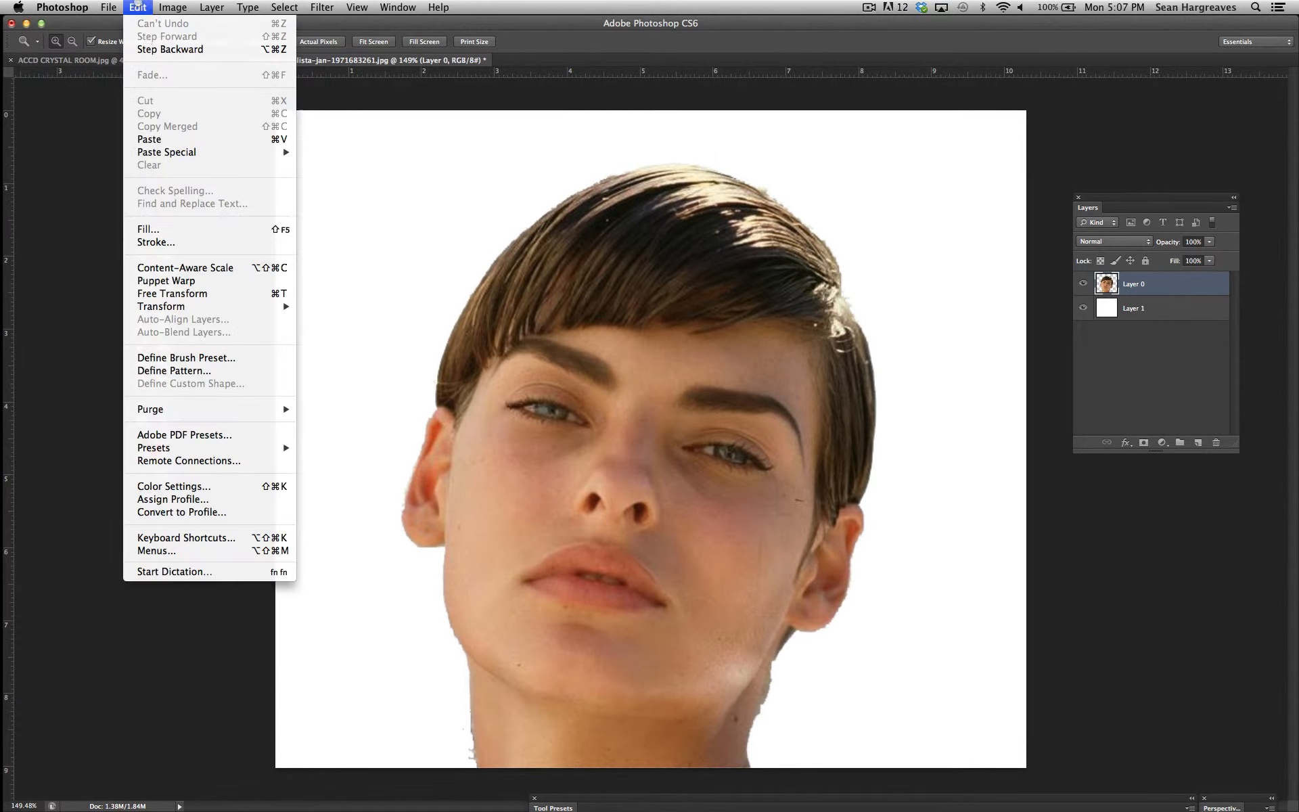
{"action": "mouse_move", "coordinate": [193, 307]}
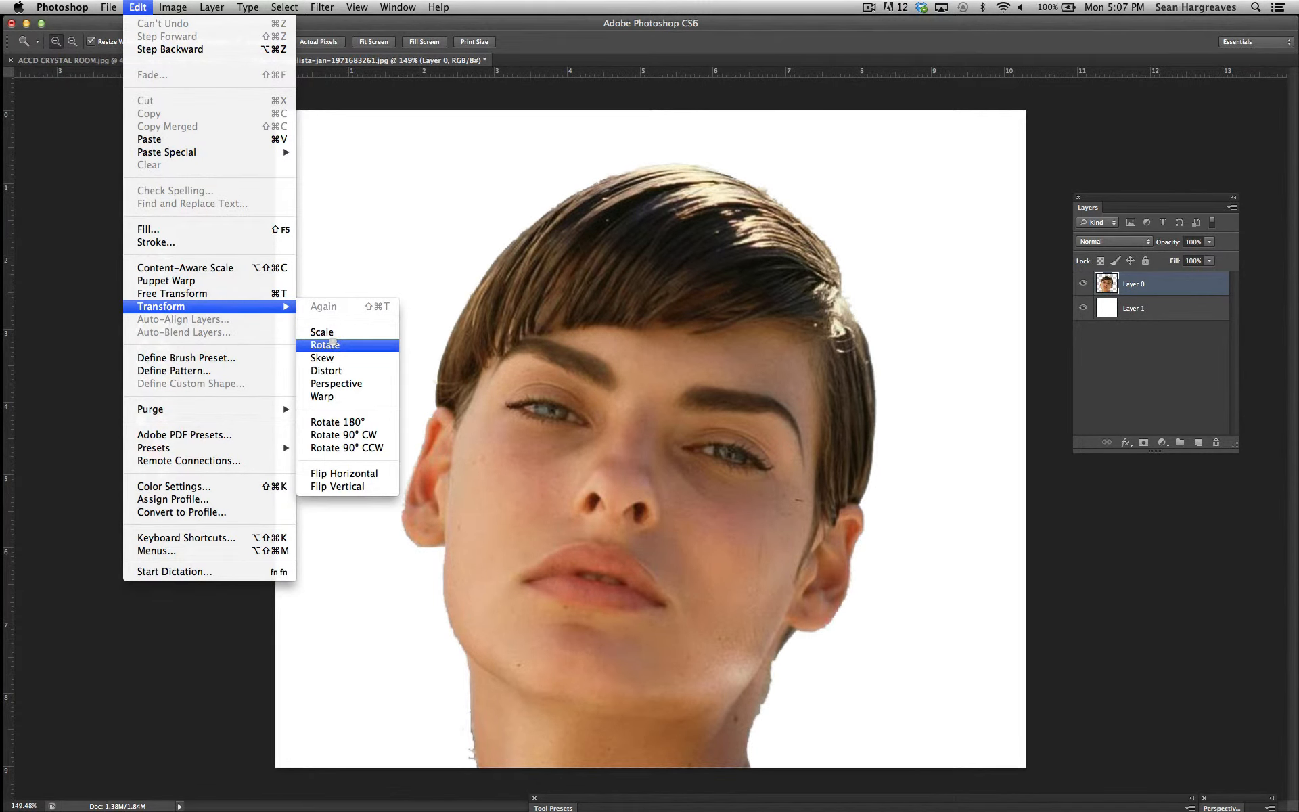
{"action": "left_click", "coordinate": [335, 344]}
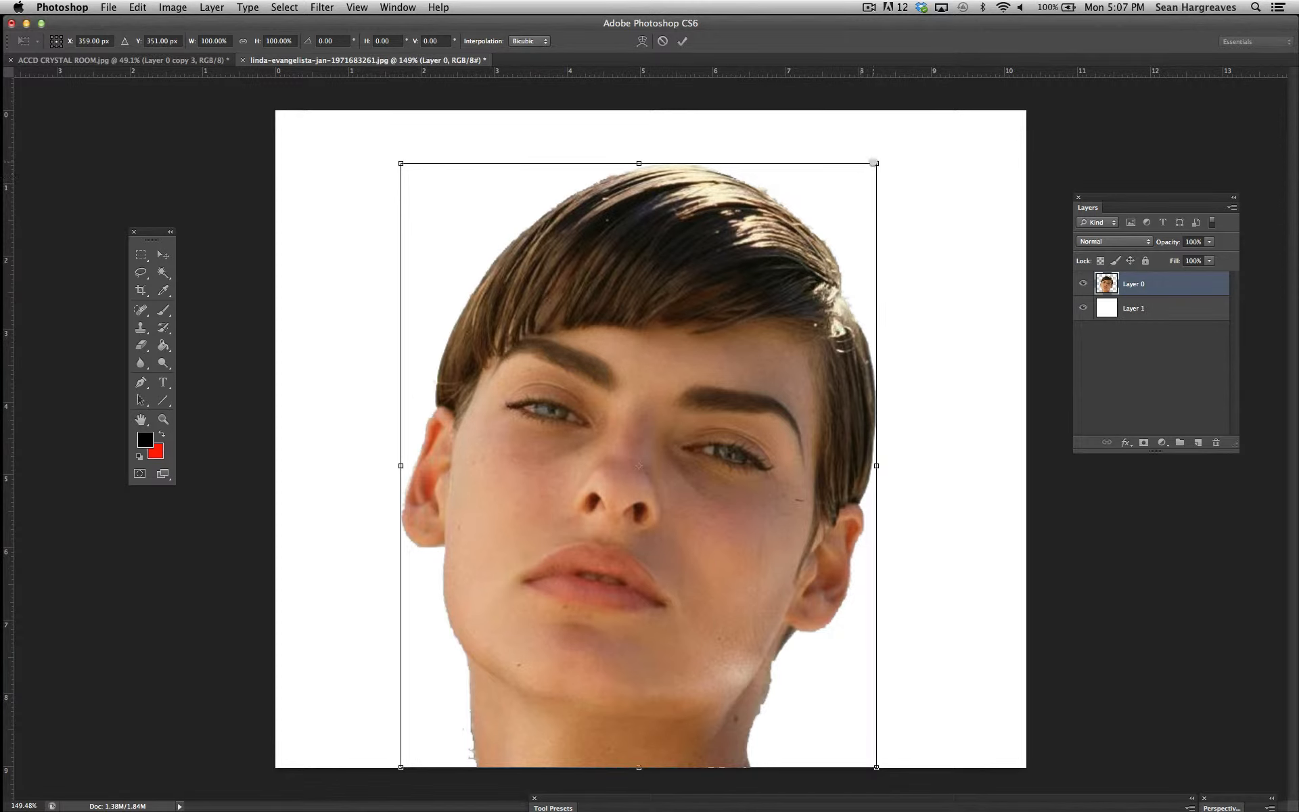
{"action": "left_click_drag", "start_coordinate": [875, 163], "coordinate": [911, 250]}
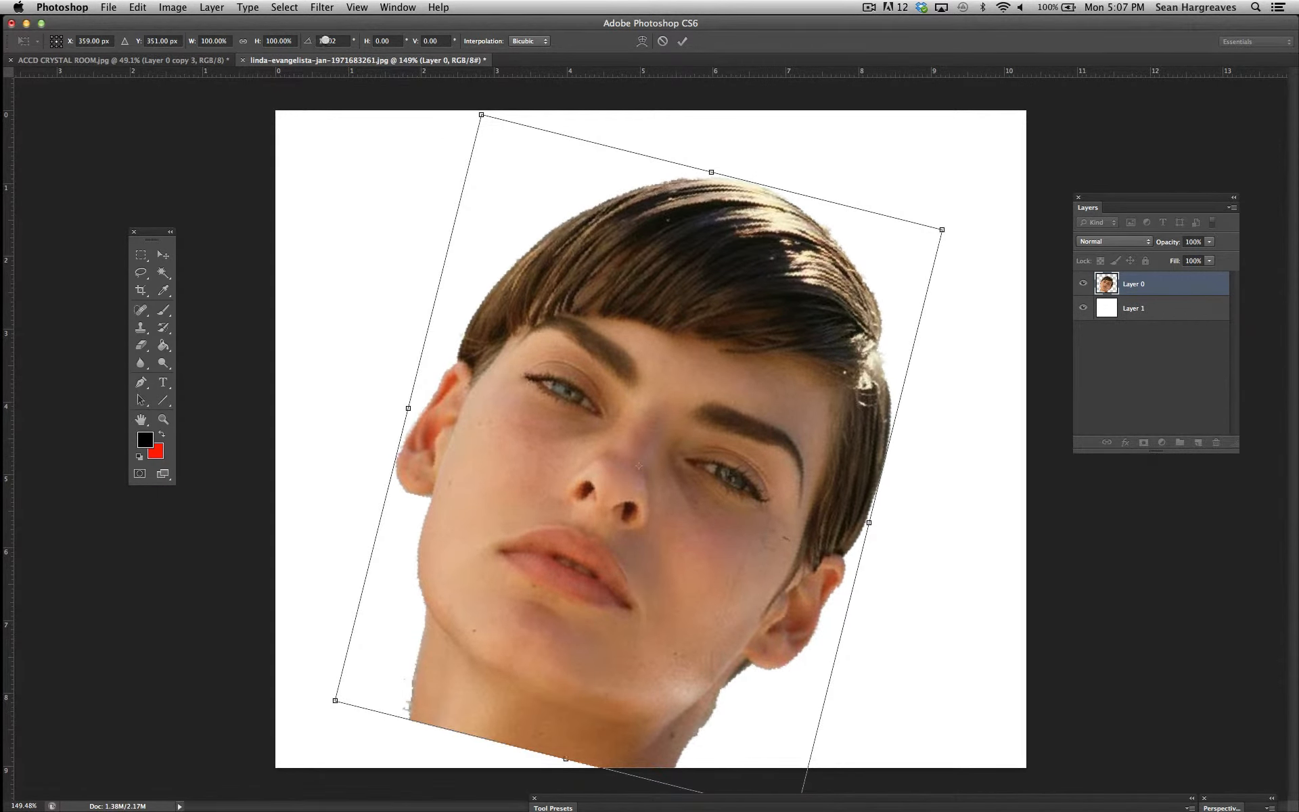
{"action": "left_click_drag", "start_coordinate": [943, 231], "coordinate": [749, 298]}
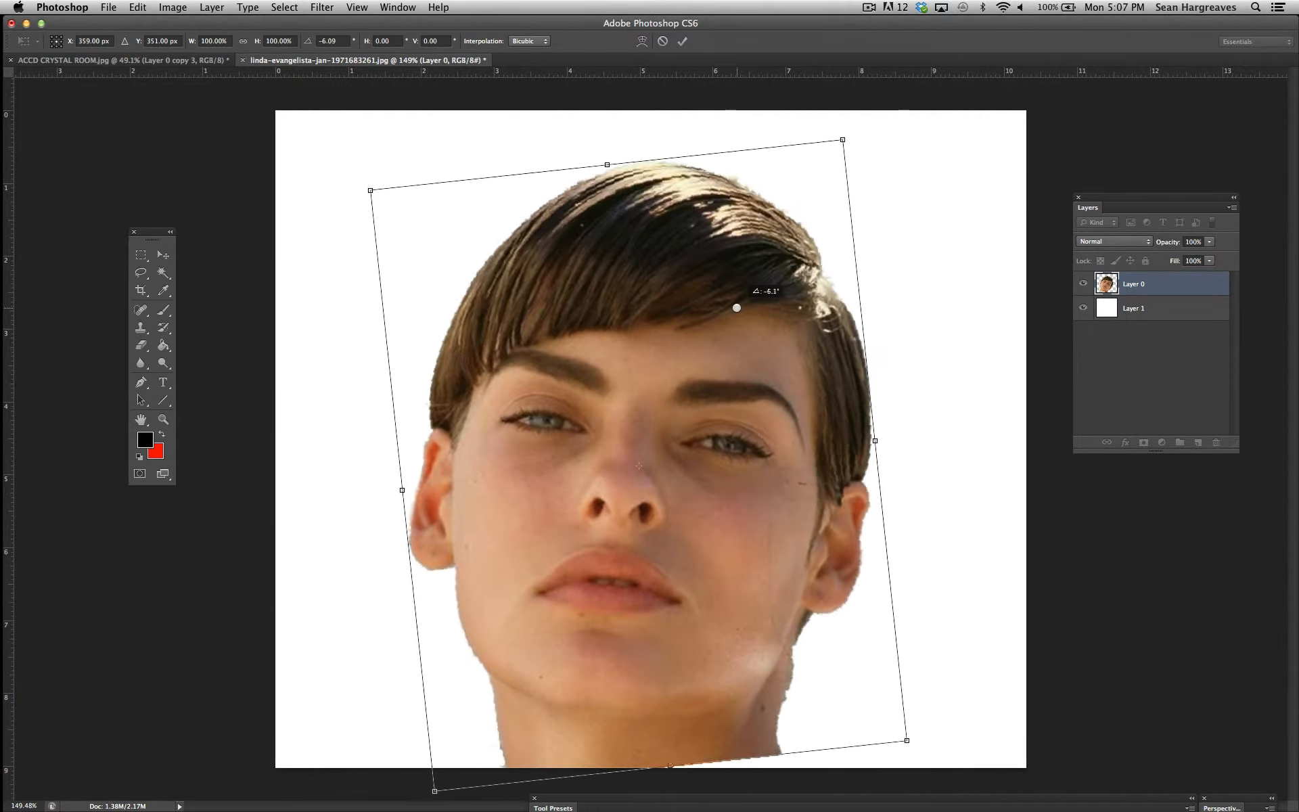
Try exact rotation angles of 0, 90 and 9 degrees on the portrait, and cancel the transform
{"action": "double_click", "coordinate": [330, 41]}
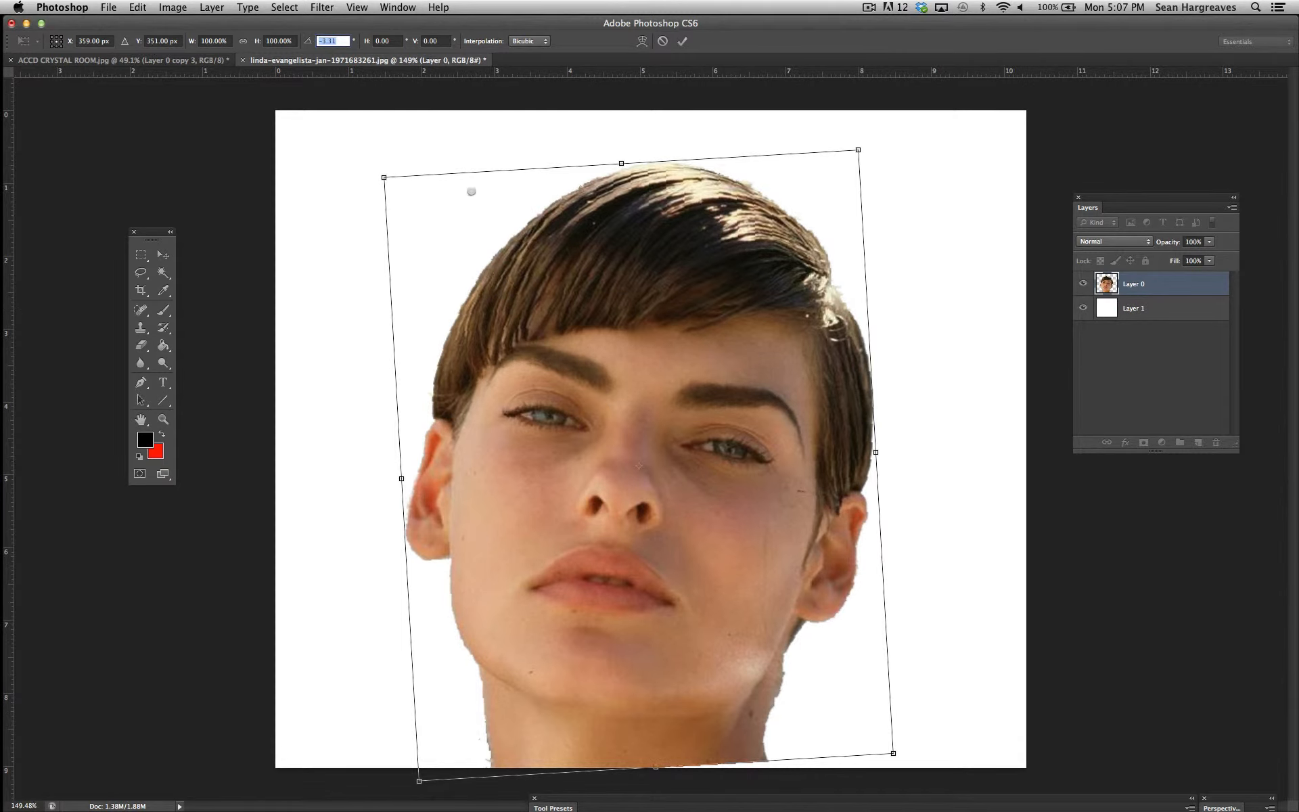
{"action": "type", "text": "0"}
{"action": "key", "text": "Return"}
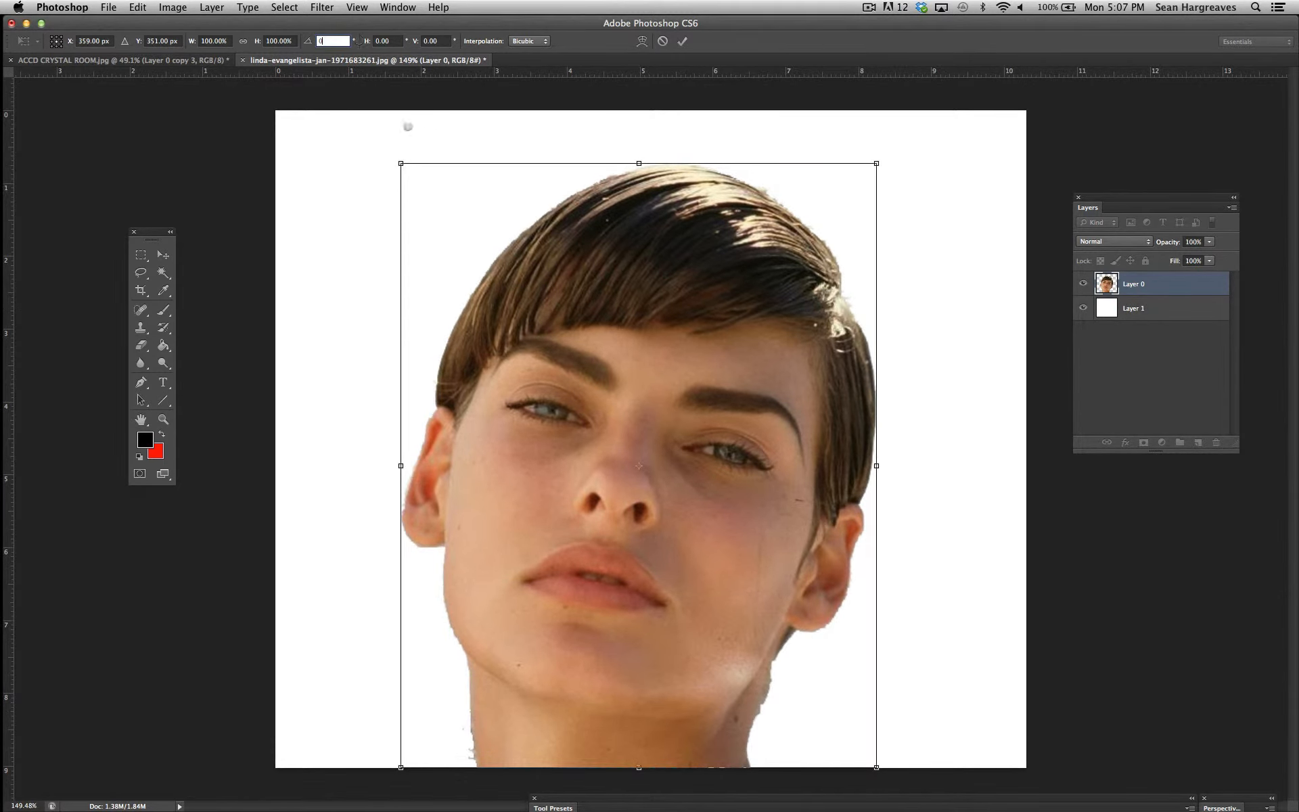
{"action": "type", "text": "90"}
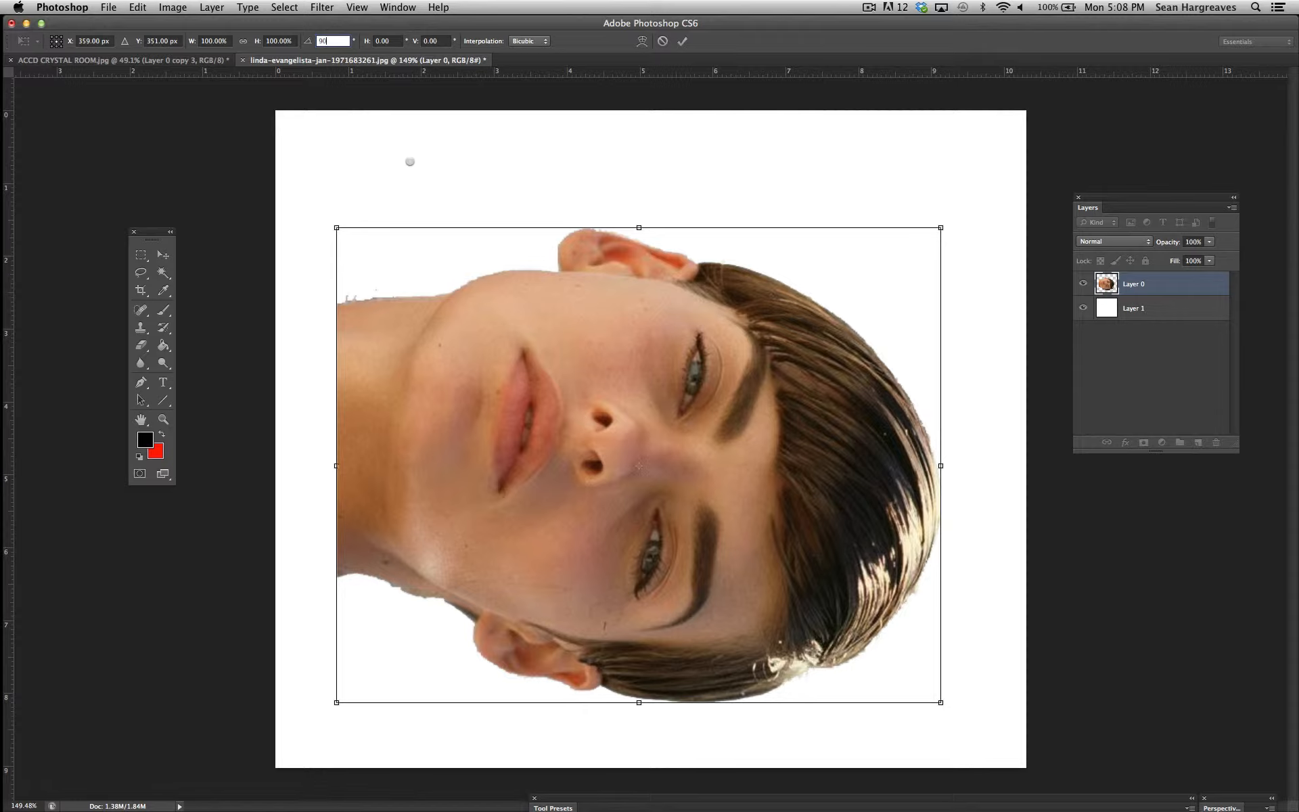
{"action": "key", "text": "BackSpace"}
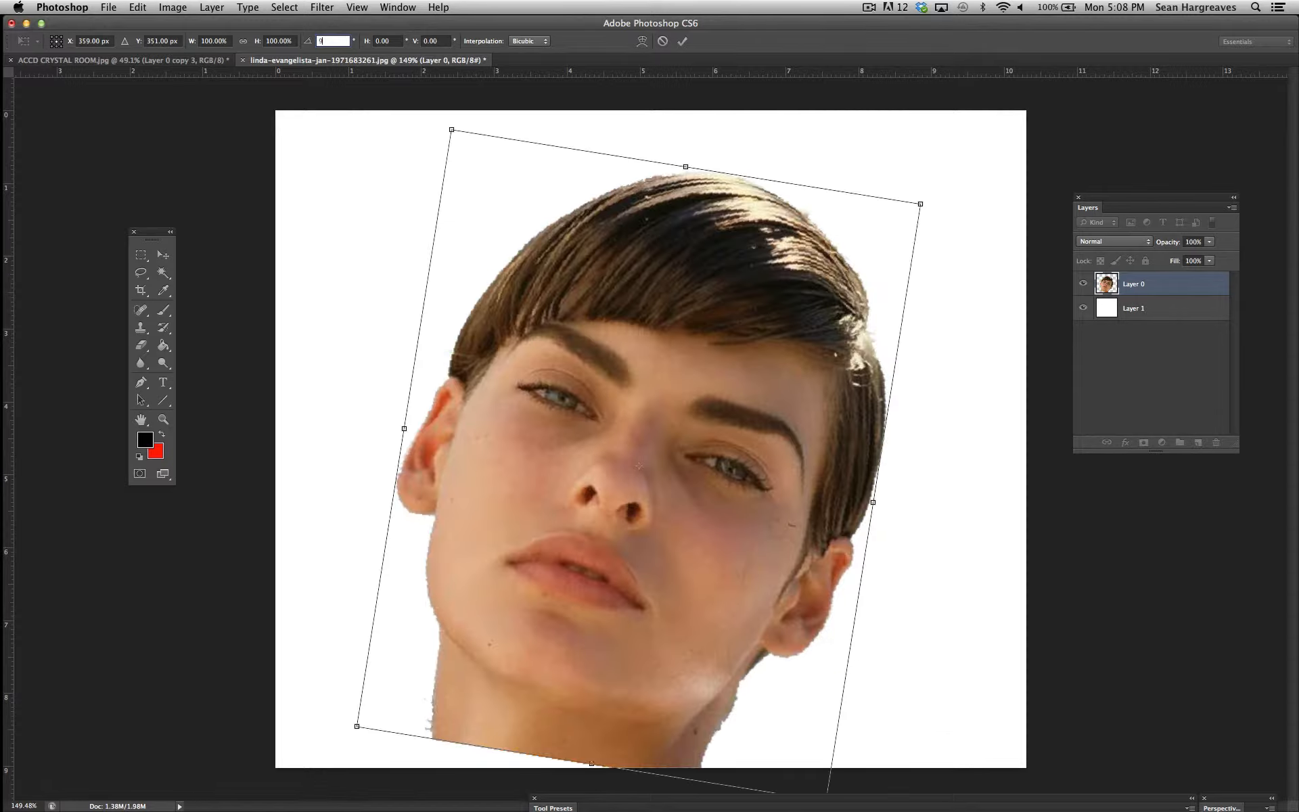
{"action": "left_click", "coordinate": [663, 41]}
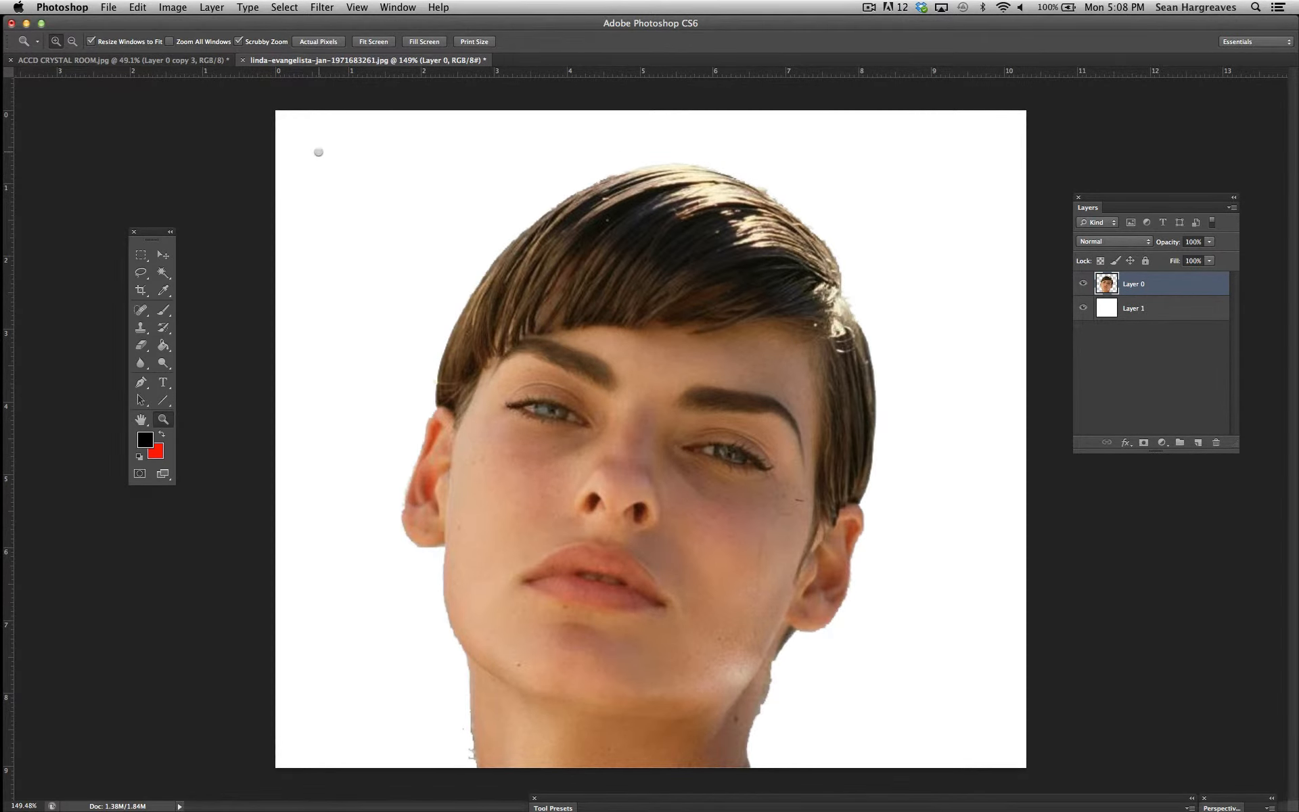
Try the Skew transform on Layer 0, slanting the portrait slightly by its top edge and upper-left corner, and cancel the transform
{"action": "left_click", "coordinate": [137, 7]}
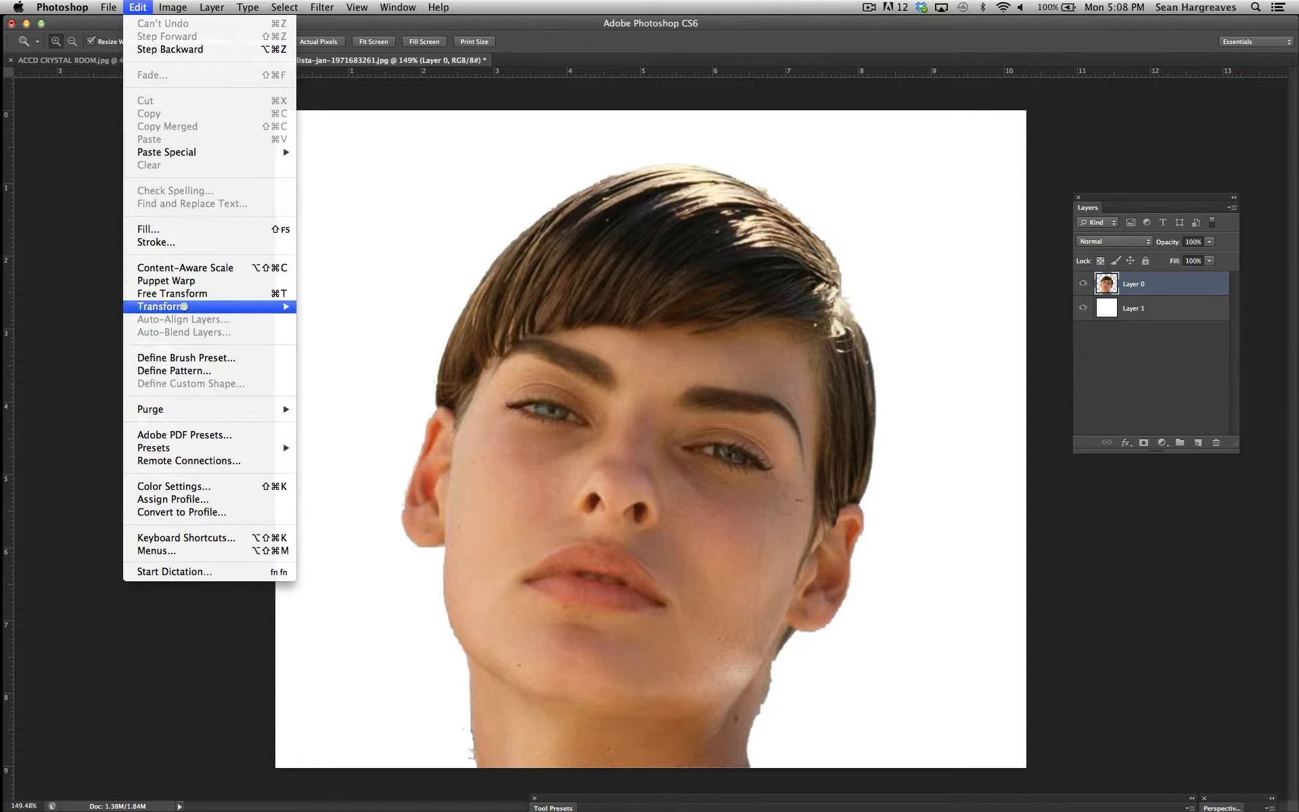
{"action": "mouse_move", "coordinate": [183, 306]}
{"action": "left_click", "coordinate": [327, 357]}
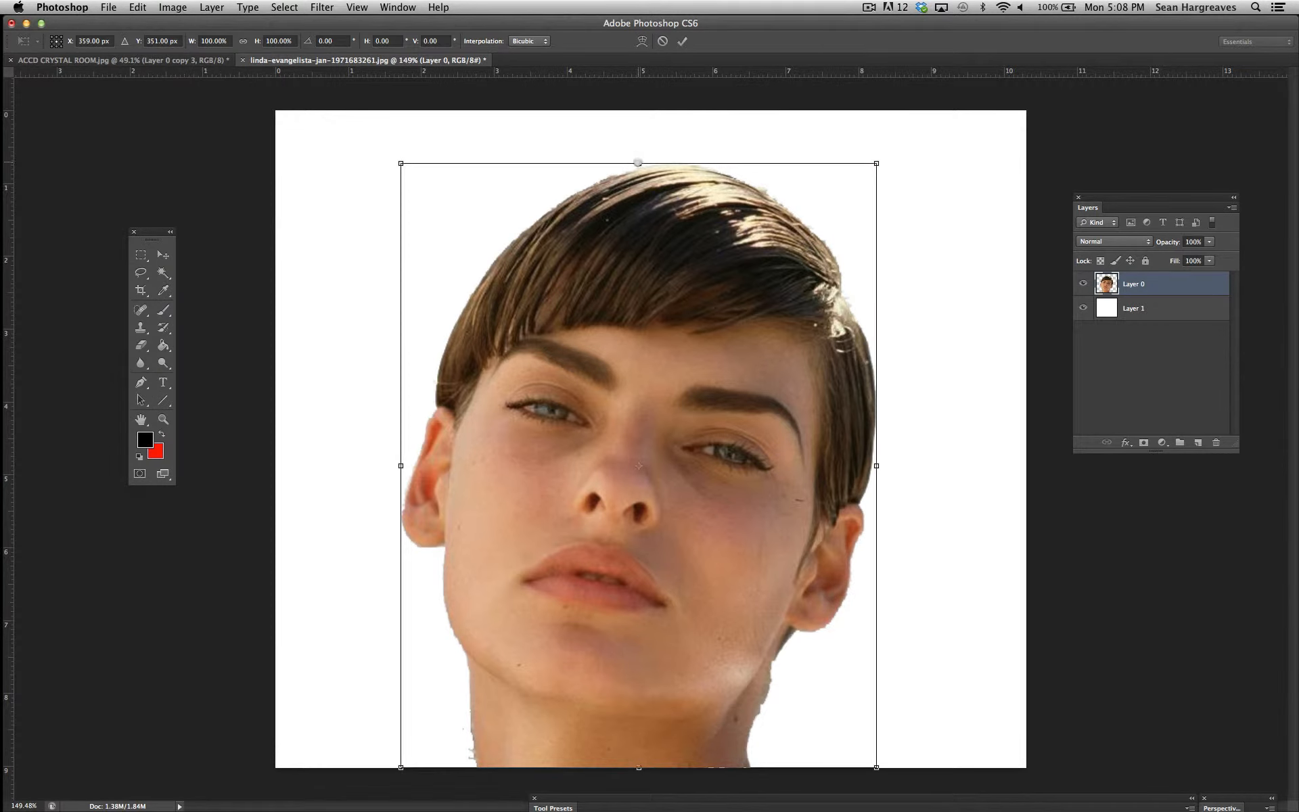
{"action": "left_click_drag", "start_coordinate": [637, 160], "coordinate": [633, 234]}
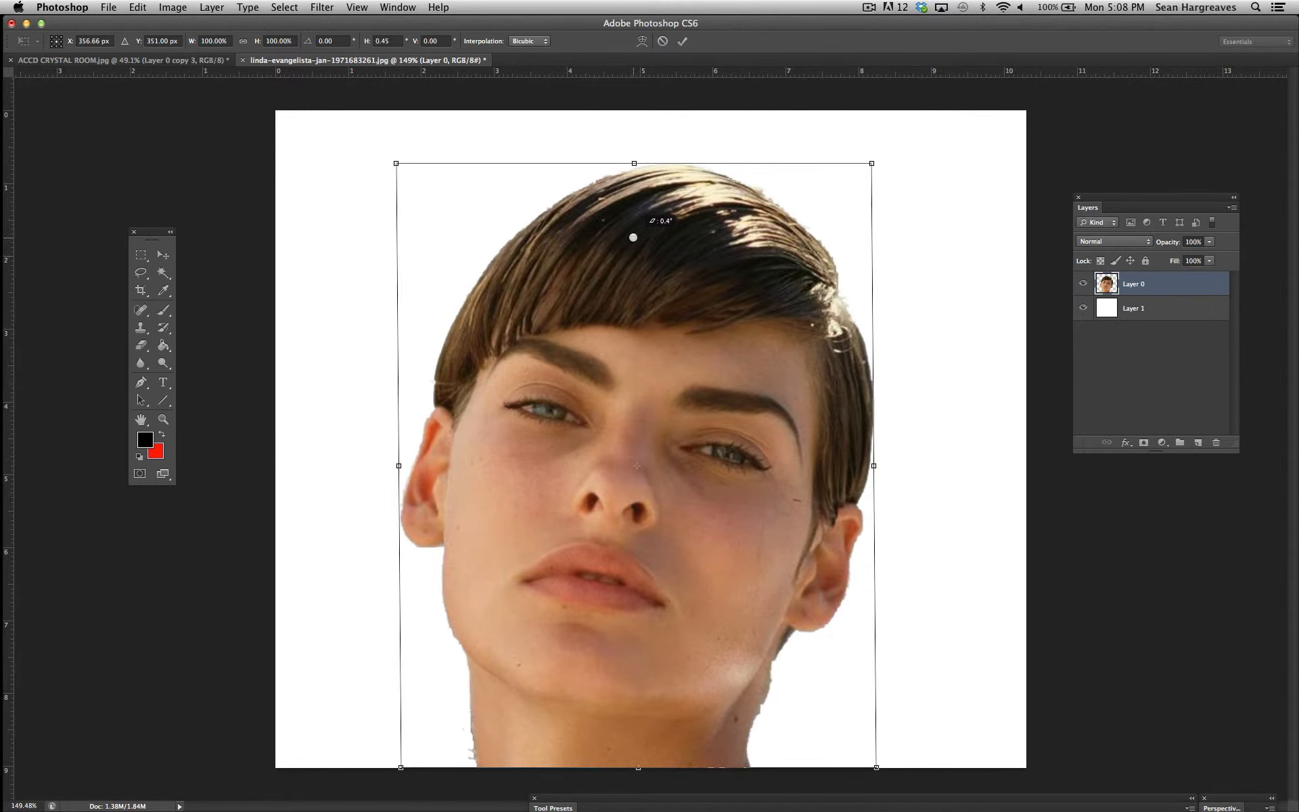
{"action": "mouse_move", "coordinate": [398, 466]}
{"action": "left_mouse_down"}
{"action": "mouse_move", "coordinate": [385, 369]}
{"action": "mouse_move", "coordinate": [385, 528]}
{"action": "mouse_move", "coordinate": [384, 425]}
{"action": "mouse_move", "coordinate": [386, 462]}
{"action": "left_mouse_up"}
{"action": "mouse_move", "coordinate": [397, 163]}
{"action": "left_mouse_down"}
{"action": "mouse_move", "coordinate": [587, 161]}
{"action": "mouse_move", "coordinate": [385, 188]}
{"action": "mouse_move", "coordinate": [388, 149]}
{"action": "mouse_move", "coordinate": [388, 164]}
{"action": "left_mouse_up"}
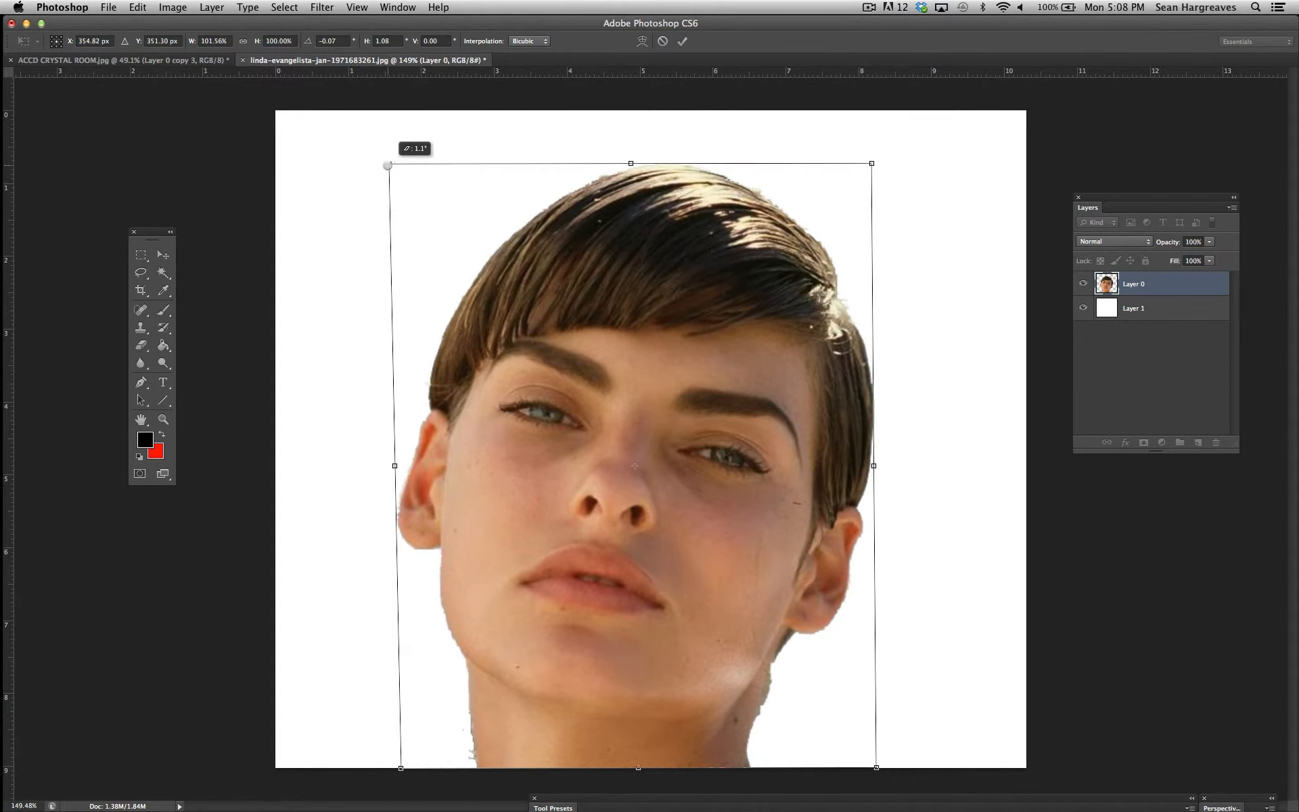
{"action": "left_click_drag", "start_coordinate": [633, 161], "coordinate": [636, 160]}
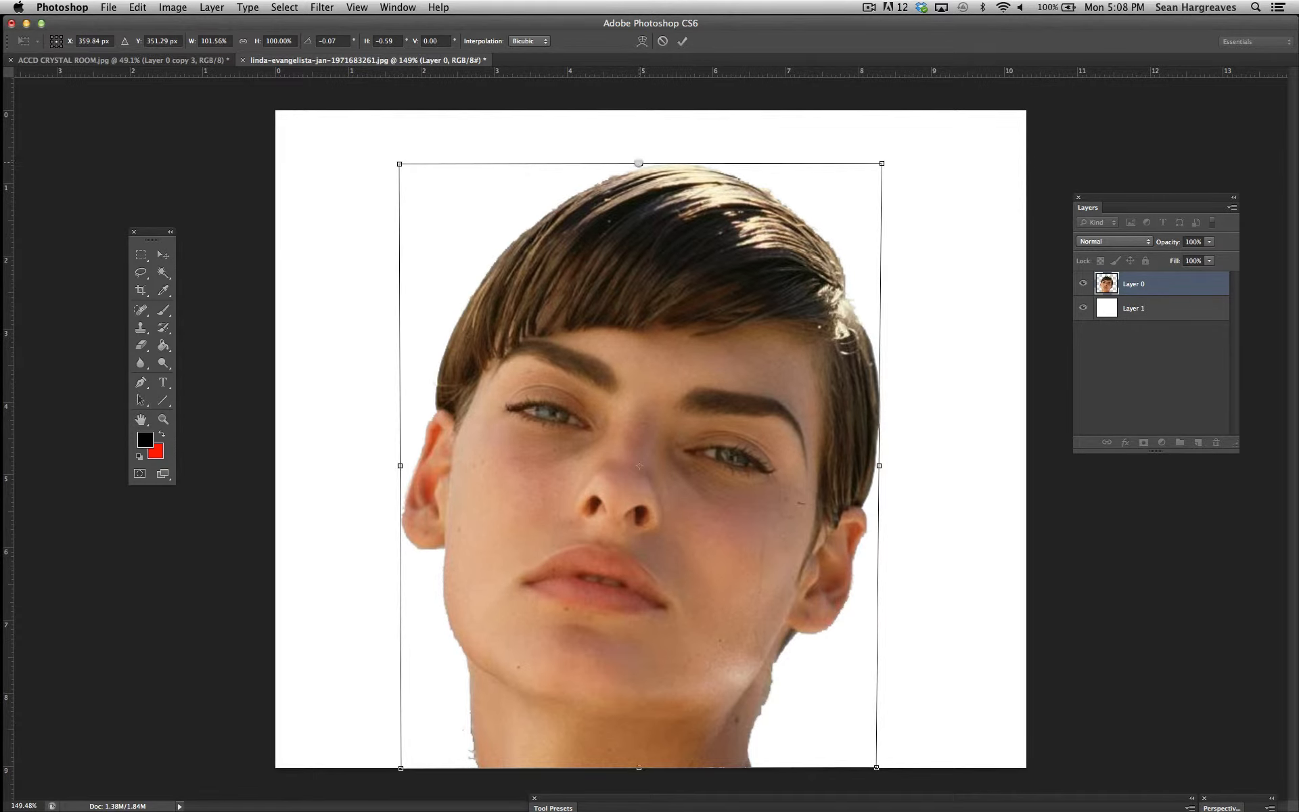
{"action": "left_click", "coordinate": [662, 42]}
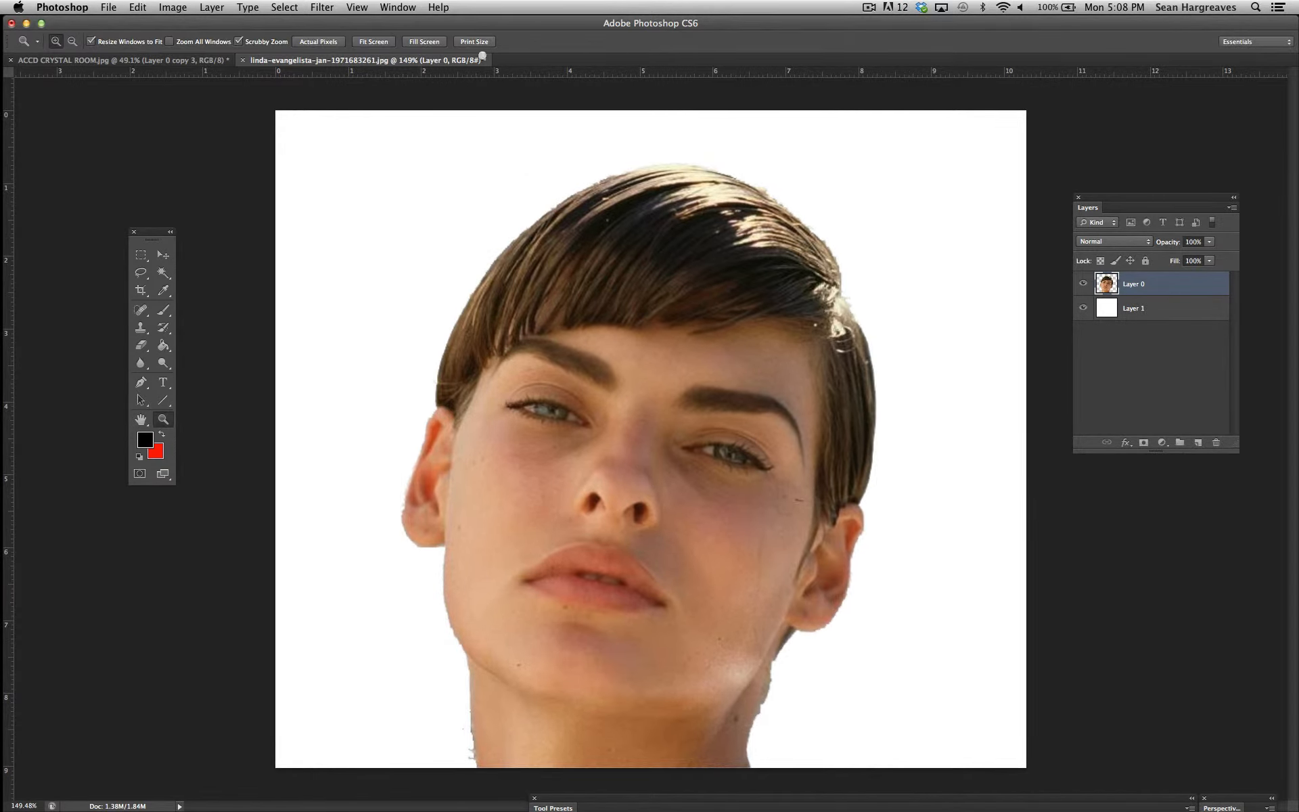
Try the Distort transform on the portrait, pulling both upper corners inward and downward and shifting its left edge inward
{"action": "left_click", "coordinate": [138, 7]}
{"action": "mouse_move", "coordinate": [196, 306]}
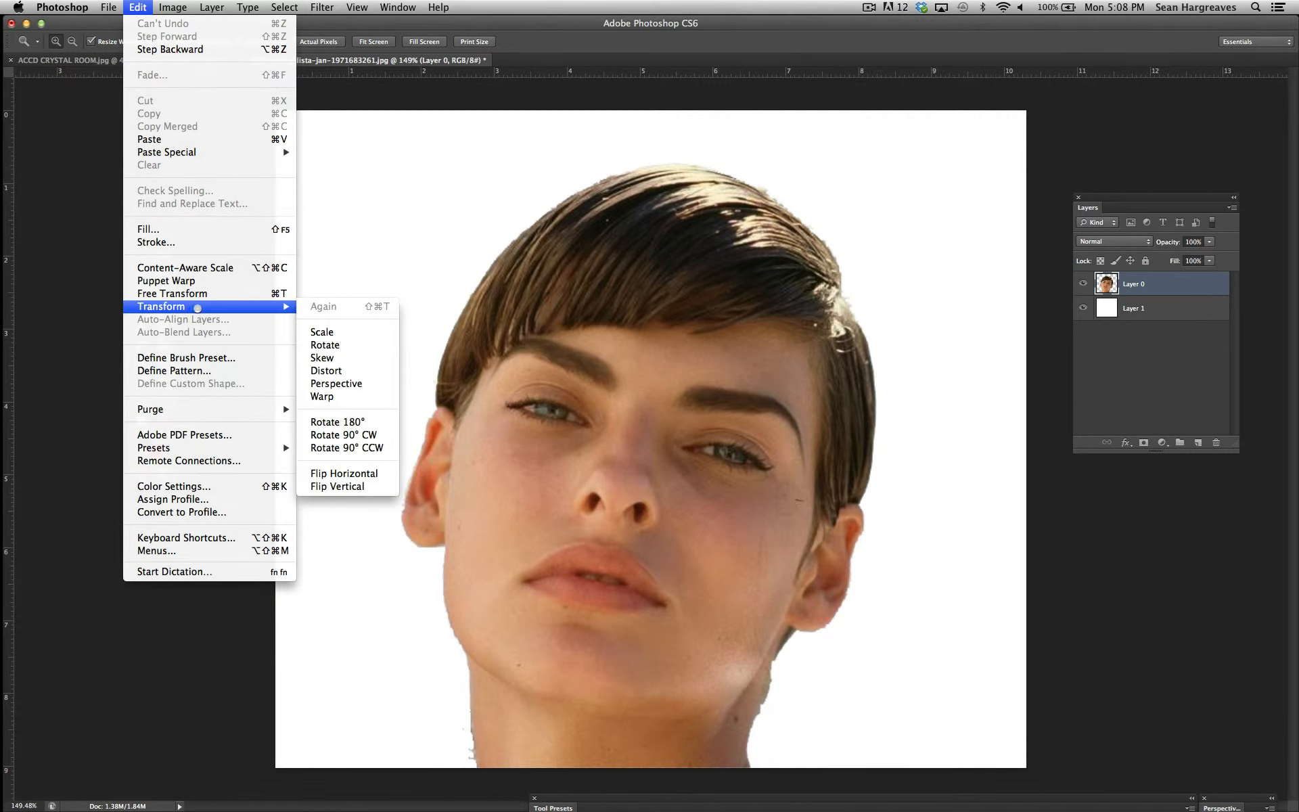
{"action": "left_click", "coordinate": [345, 371]}
{"action": "left_click_drag", "start_coordinate": [876, 165], "coordinate": [722, 318]}
{"action": "left_click_drag", "start_coordinate": [408, 363], "coordinate": [505, 377]}
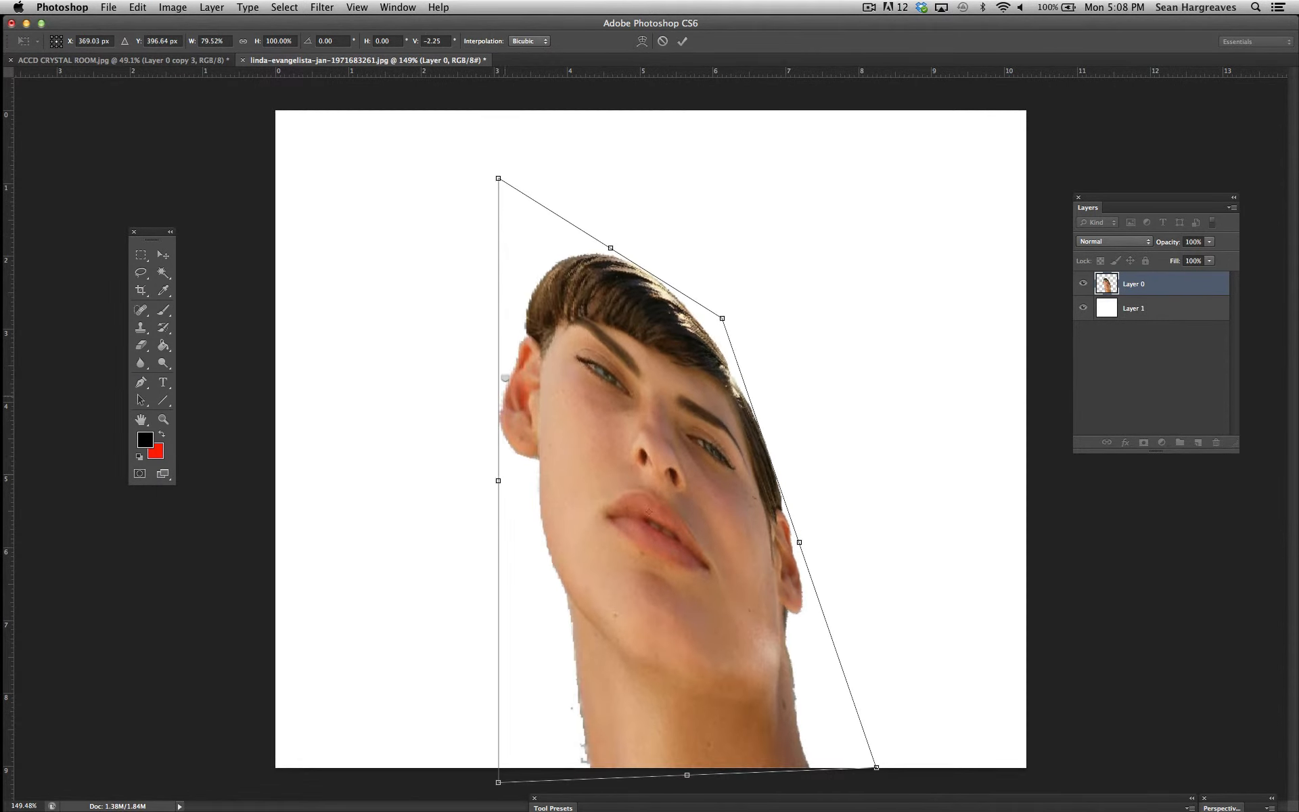
{"action": "left_click_drag", "start_coordinate": [610, 249], "coordinate": [610, 209]}
{"action": "left_click_drag", "start_coordinate": [499, 138], "coordinate": [545, 339]}
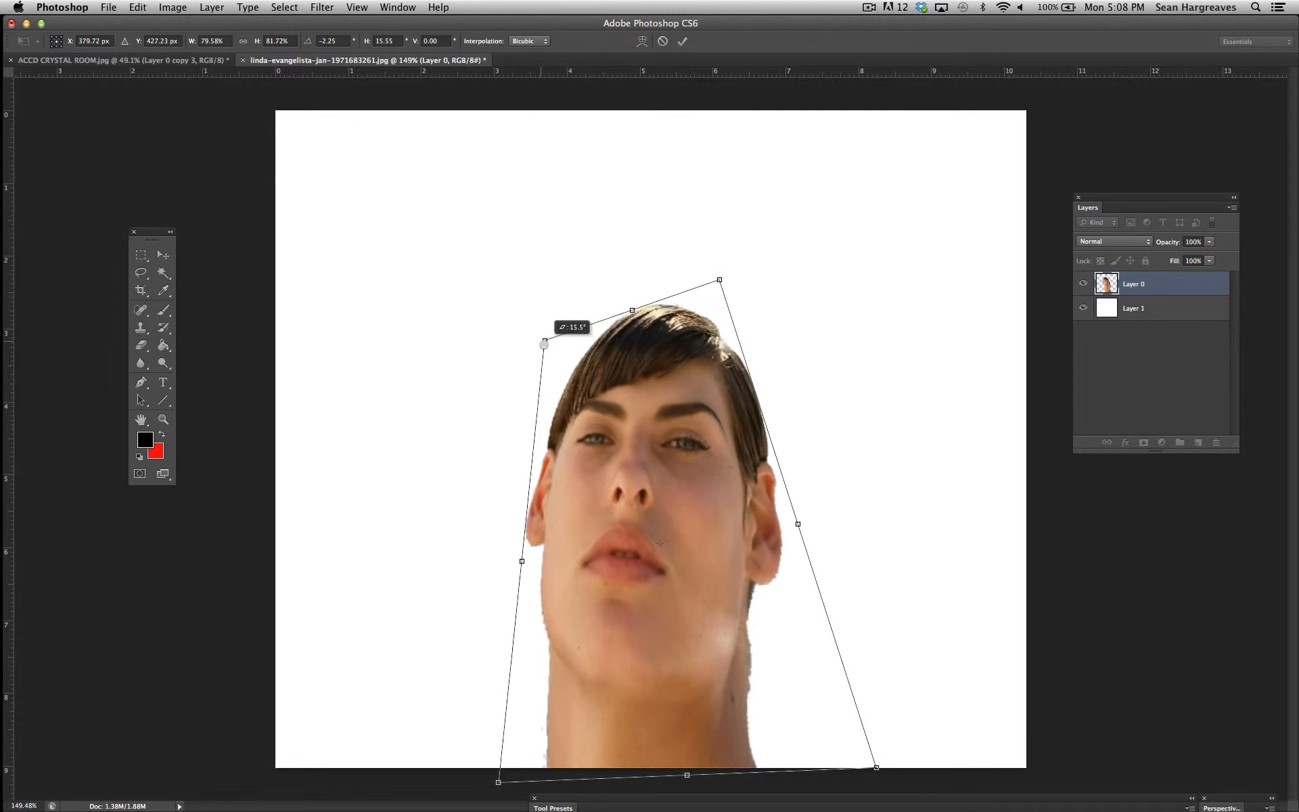
Try moving the distorted portrait upward, pulling its right side inward, and sliding its side edges in opposite vertical directions
{"action": "left_click_drag", "start_coordinate": [612, 462], "coordinate": [602, 337]}
{"action": "left_click_drag", "start_coordinate": [870, 650], "coordinate": [727, 623]}
{"action": "left_click_drag", "start_coordinate": [632, 435], "coordinate": [670, 359]}
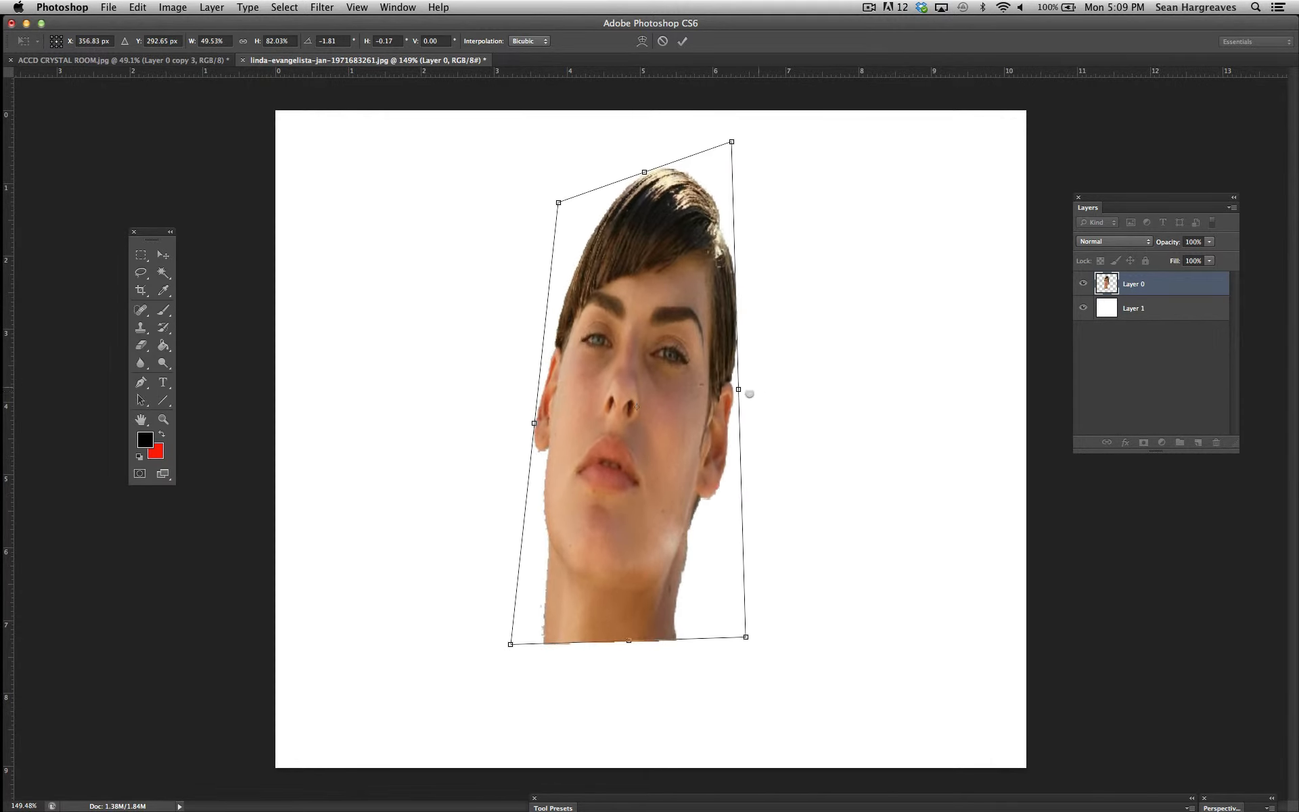
{"action": "left_click_drag", "start_coordinate": [745, 389], "coordinate": [746, 559]}
{"action": "left_click_drag", "start_coordinate": [532, 422], "coordinate": [547, 318]}
{"action": "left_click_drag", "start_coordinate": [516, 565], "coordinate": [521, 632]}
{"action": "left_click_drag", "start_coordinate": [618, 283], "coordinate": [607, 319]}
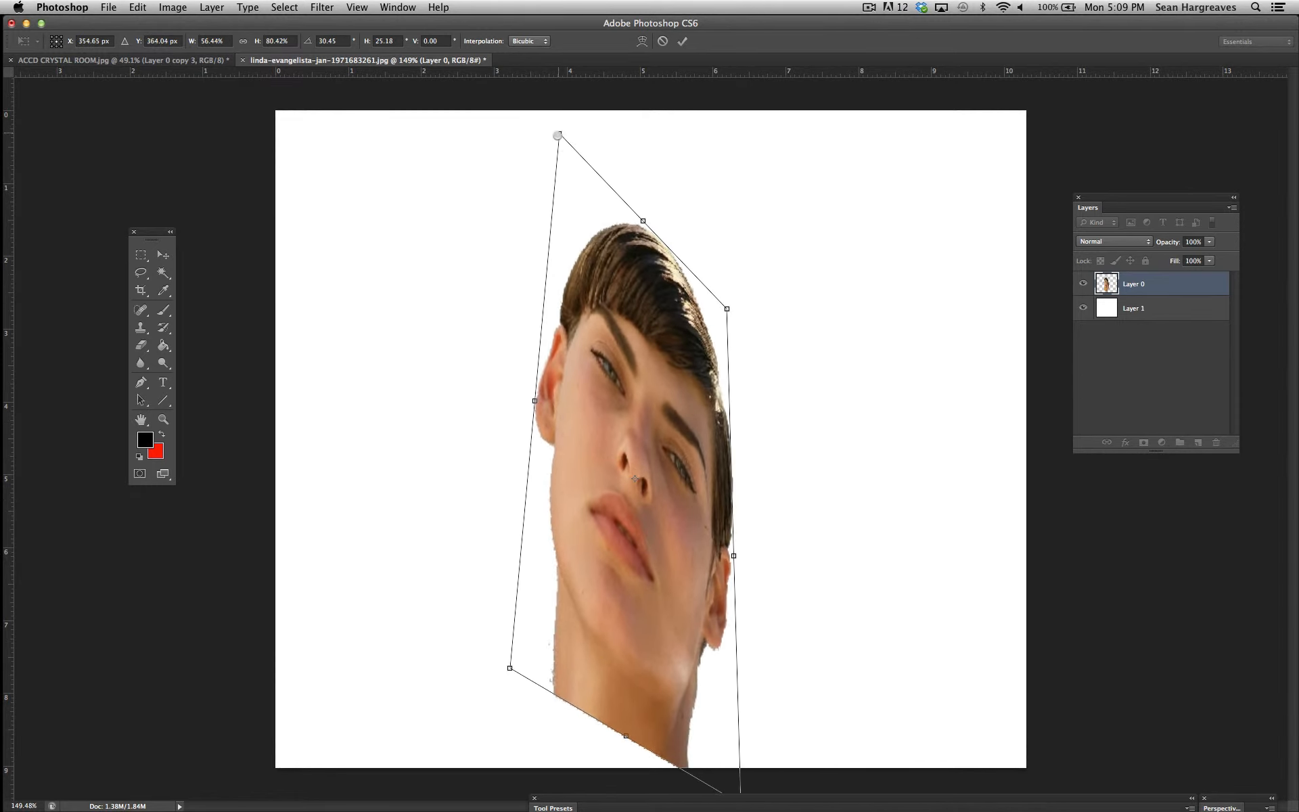
Try flattening the distorted portrait and stretching it sideways into a thin diagonal strip, and cancel the transform
{"action": "left_click_drag", "start_coordinate": [560, 134], "coordinate": [595, 530]}
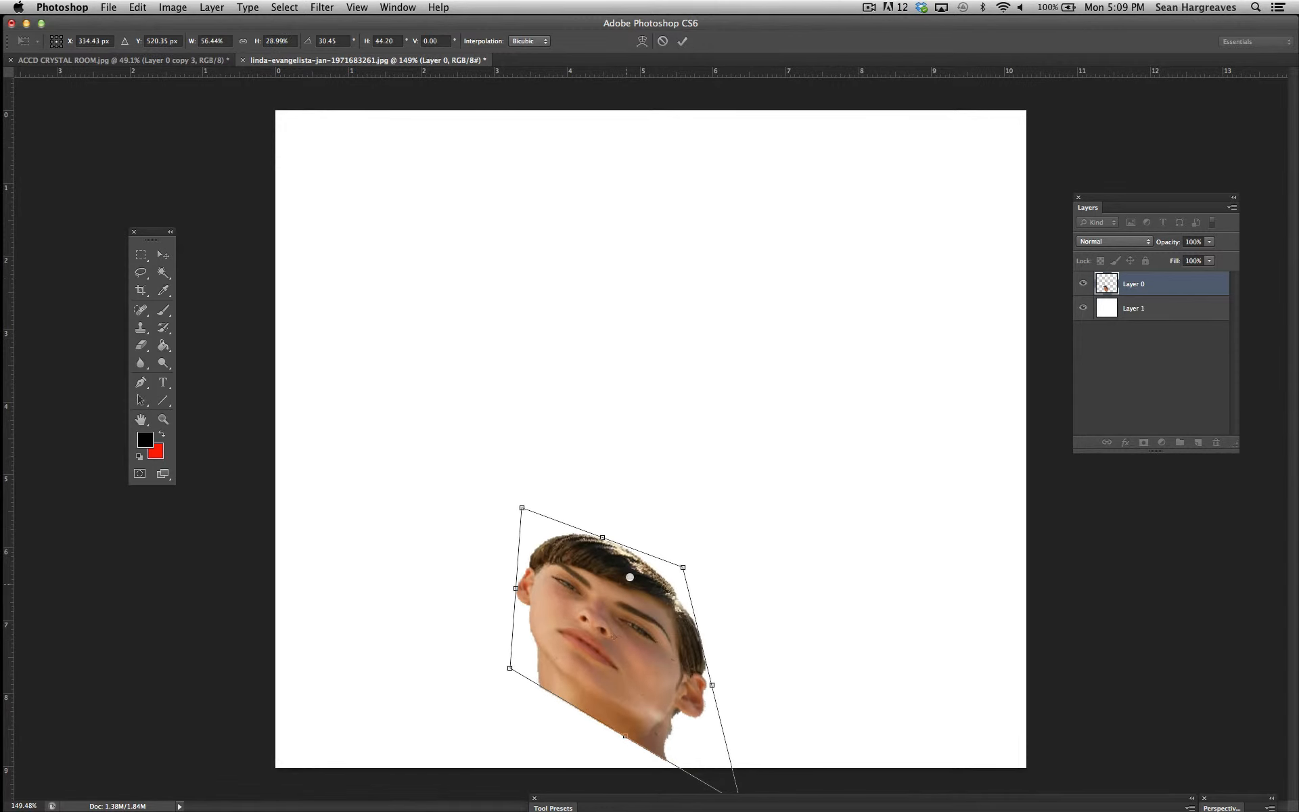
{"action": "left_click_drag", "start_coordinate": [622, 589], "coordinate": [643, 360]}
{"action": "left_click_drag", "start_coordinate": [731, 456], "coordinate": [840, 528]}
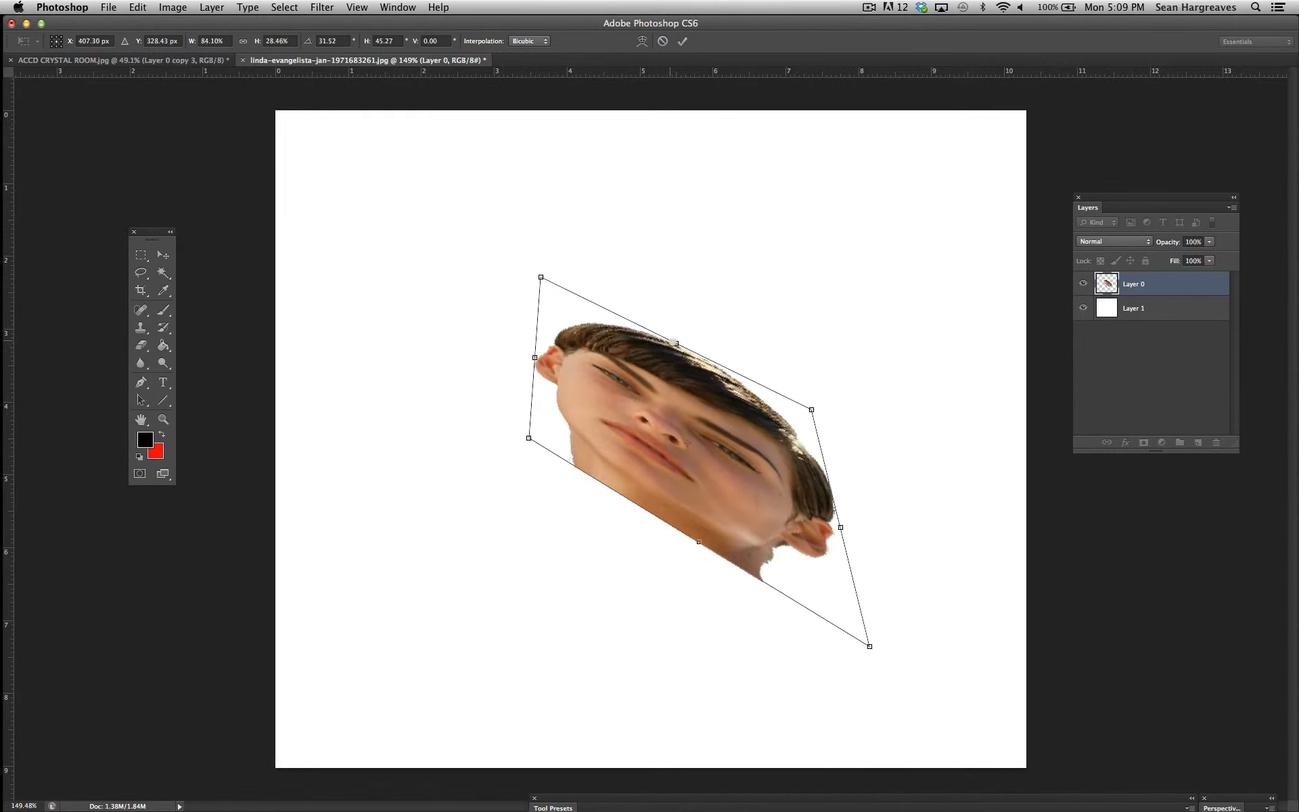
{"action": "left_click_drag", "start_coordinate": [675, 343], "coordinate": [627, 412]}
{"action": "left_click_drag", "start_coordinate": [528, 396], "coordinate": [386, 289]}
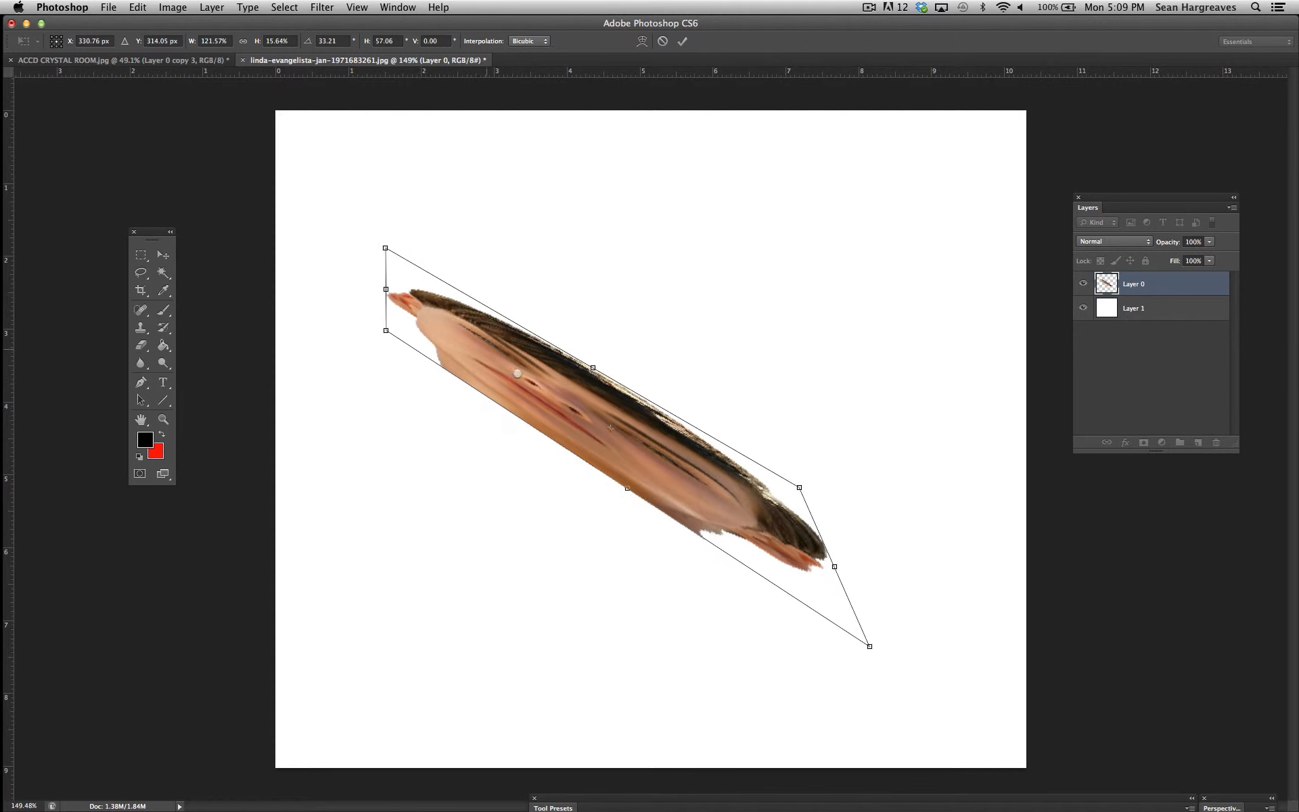
{"action": "left_click", "coordinate": [661, 42]}
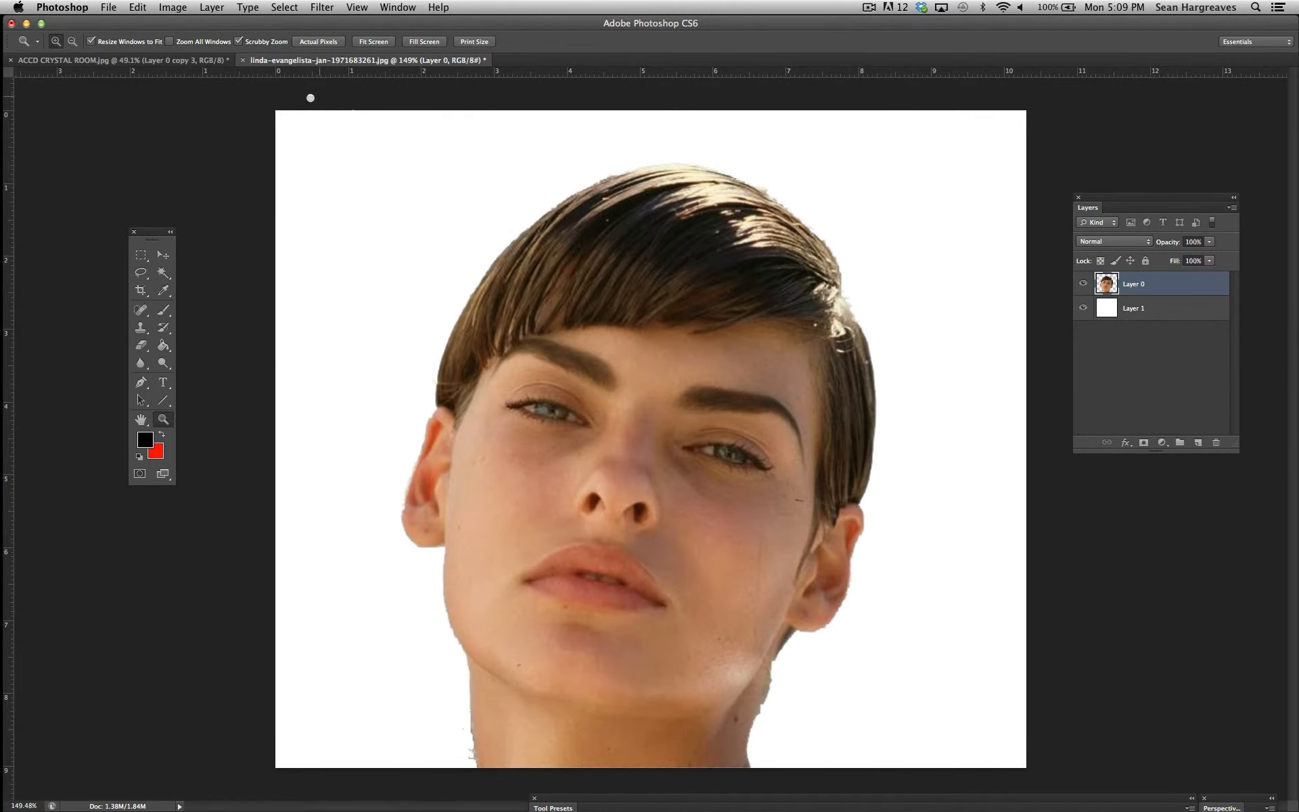
Try the Perspective transform on Layer 0, widening the portrait's base and narrowing its top symmetrically
{"action": "left_click", "coordinate": [137, 7]}
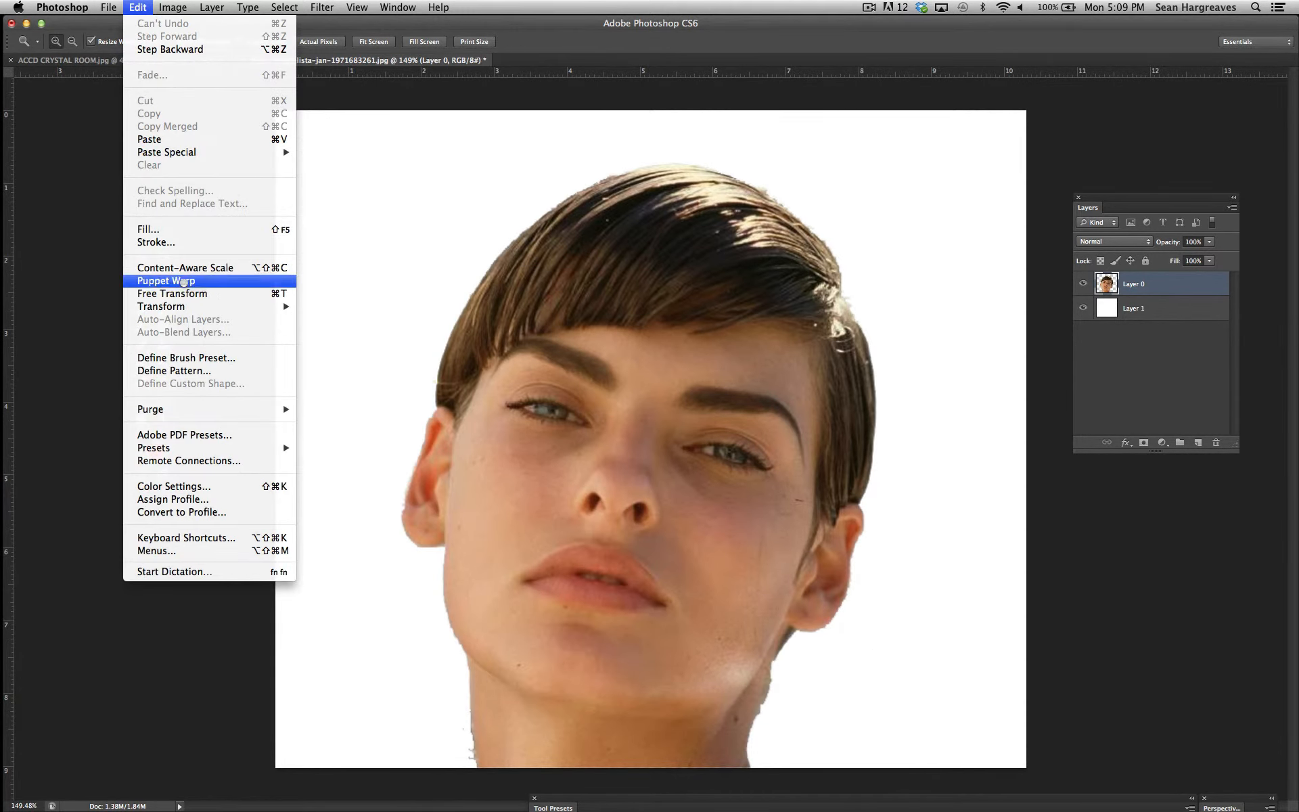
{"action": "mouse_move", "coordinate": [280, 309]}
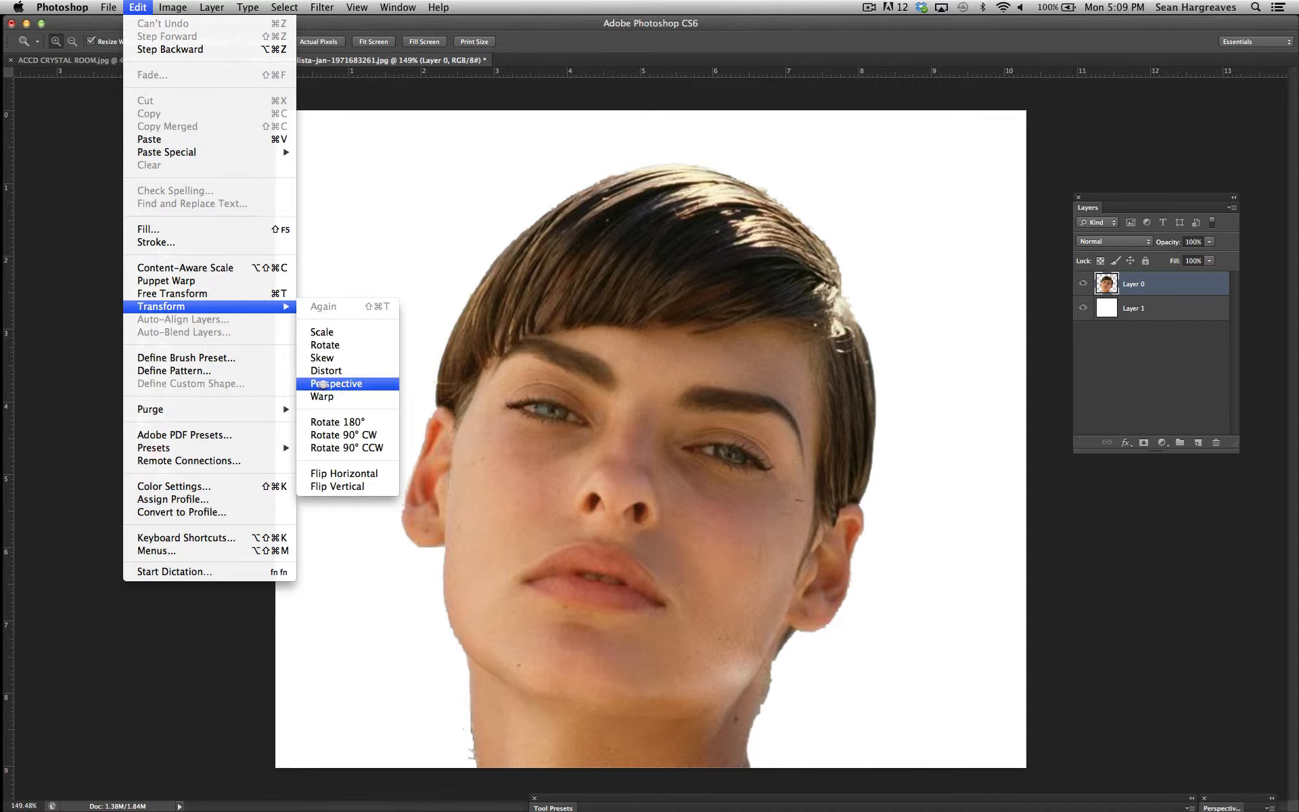
{"action": "left_click", "coordinate": [324, 384]}
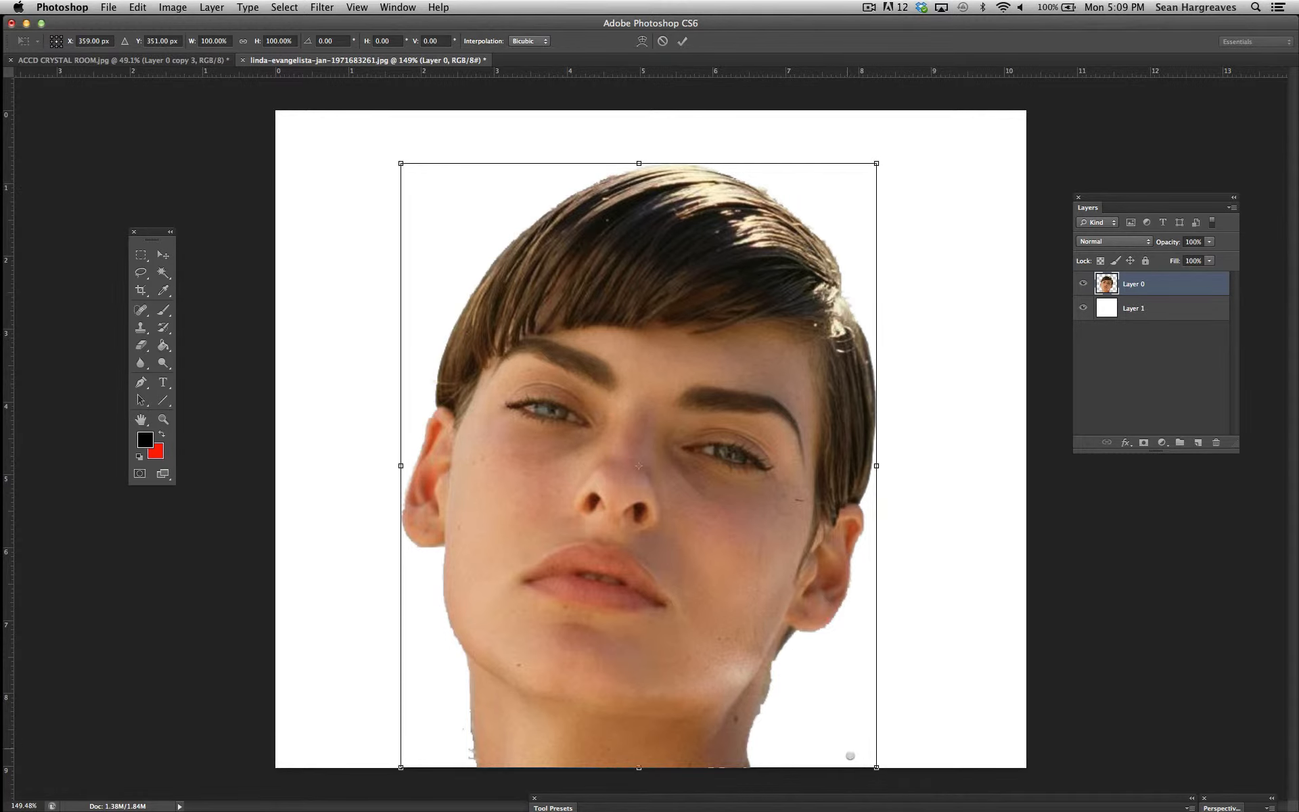
{"action": "left_click_drag", "start_coordinate": [876, 766], "coordinate": [1036, 757]}
{"action": "left_click_drag", "start_coordinate": [873, 163], "coordinate": [754, 168]}
Switch to Distort and squash the tapered portrait to about 52% height by lowering its top edge and raising its bottom edge
{"action": "left_click", "coordinate": [138, 7]}
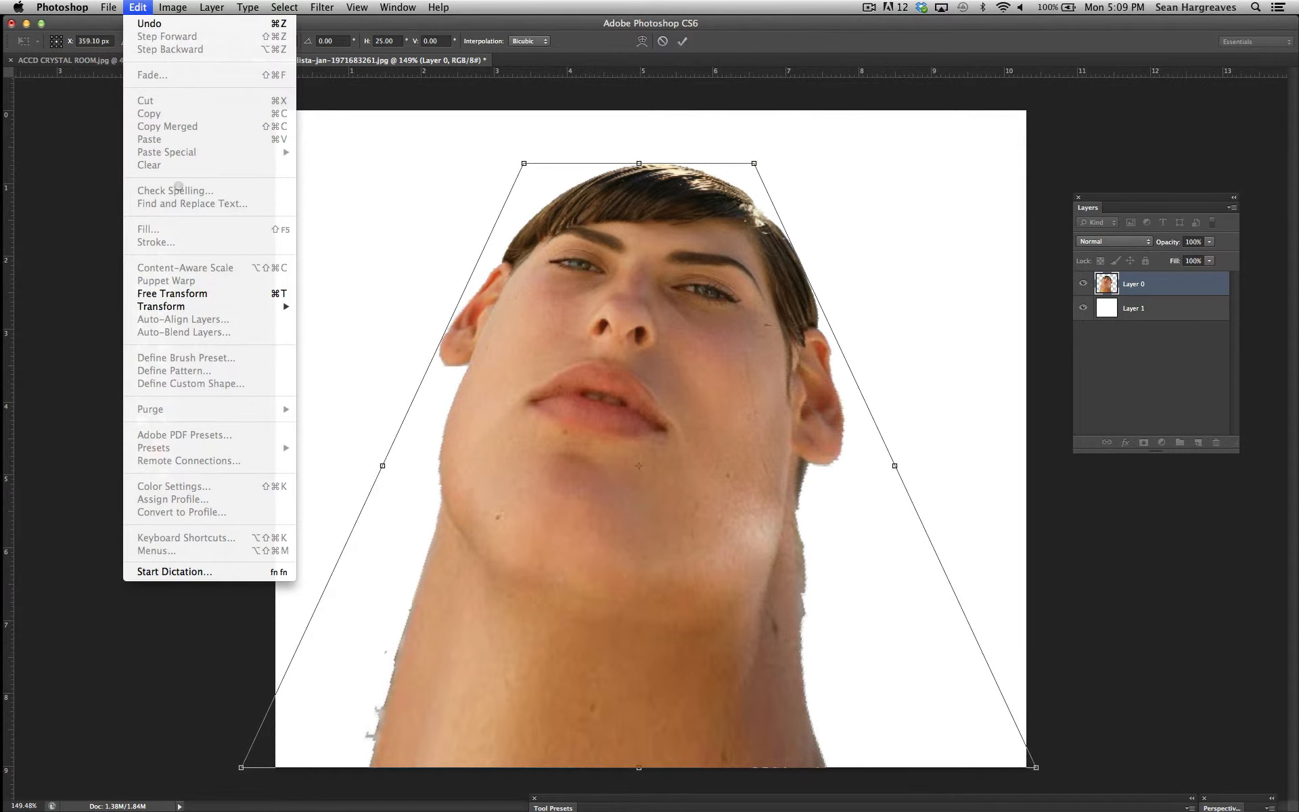
{"action": "mouse_move", "coordinate": [186, 309]}
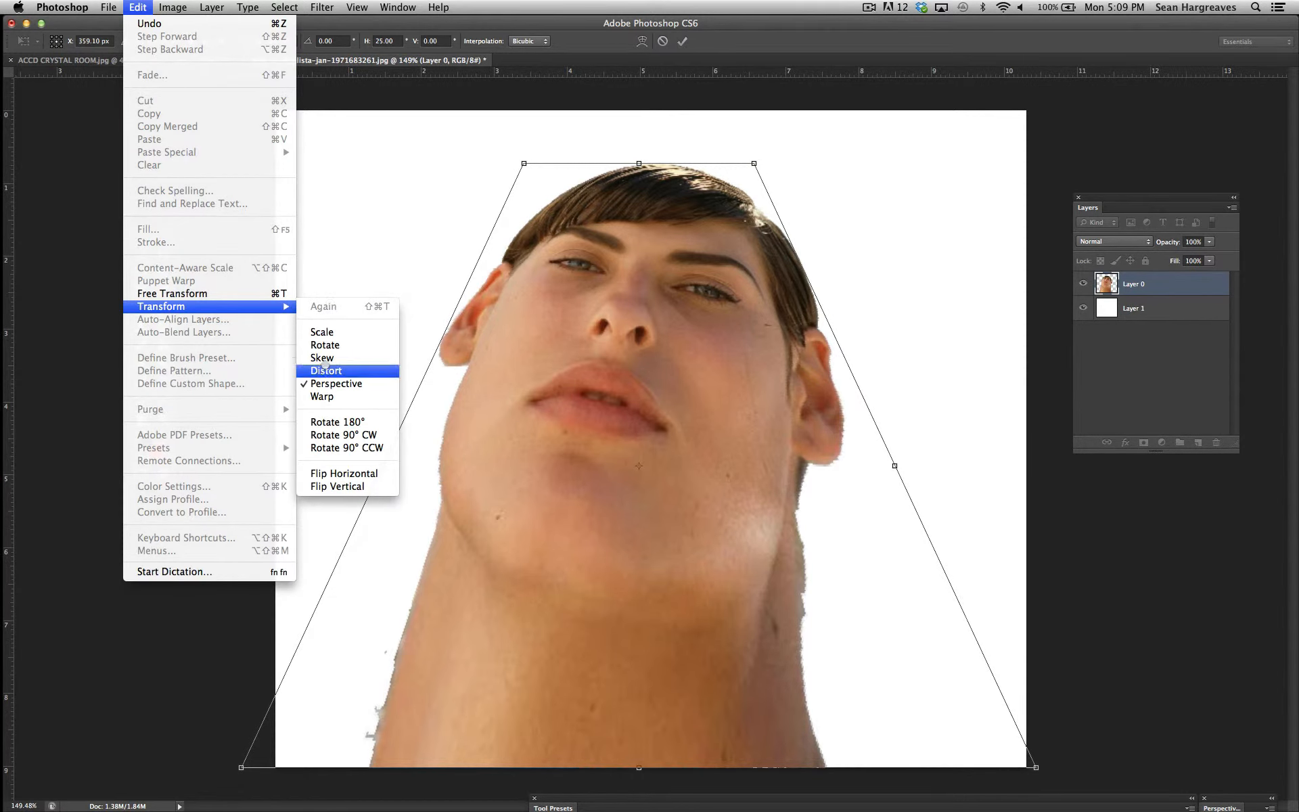
{"action": "left_click", "coordinate": [326, 370]}
{"action": "left_click_drag", "start_coordinate": [639, 167], "coordinate": [642, 429]}
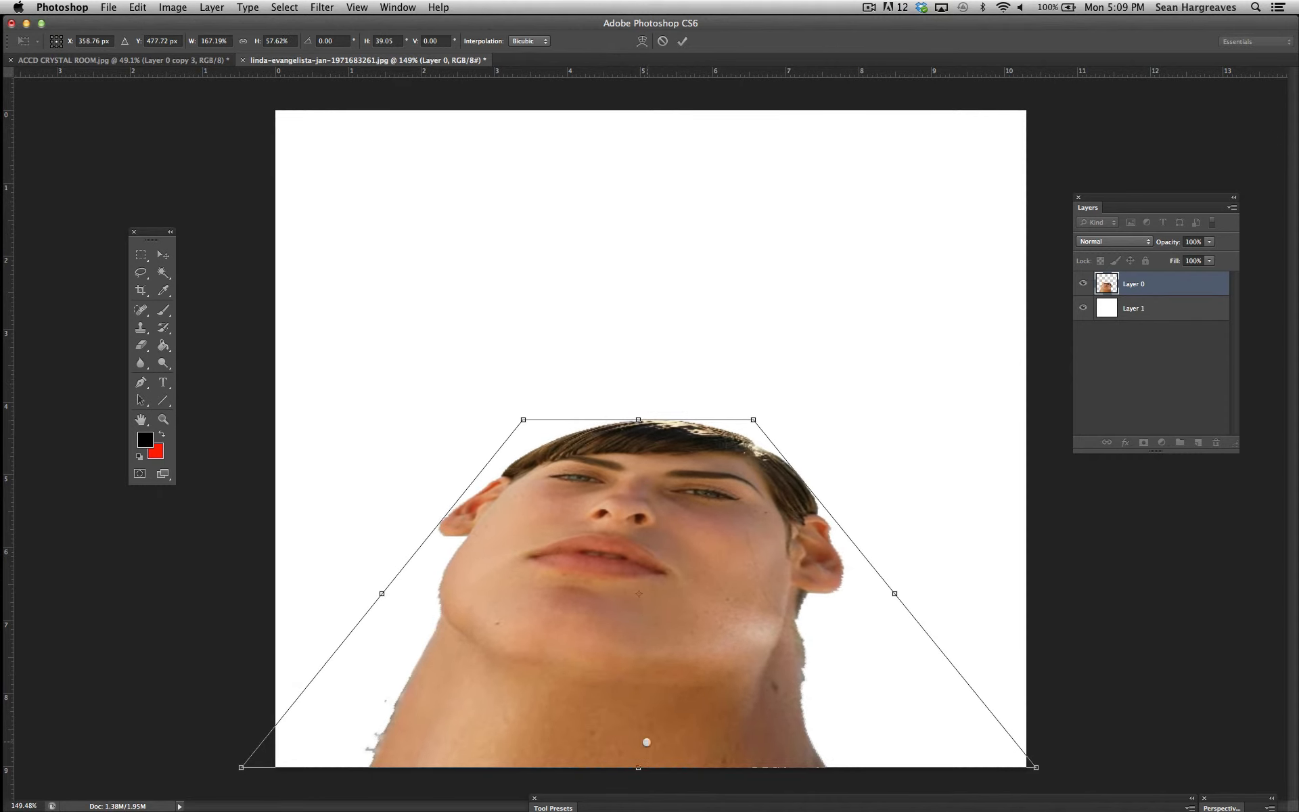
{"action": "left_click_drag", "start_coordinate": [636, 768], "coordinate": [637, 732]}
Switch back to Perspective and narrow the portrait's base symmetrically to about 90% width
{"action": "left_click", "coordinate": [138, 7]}
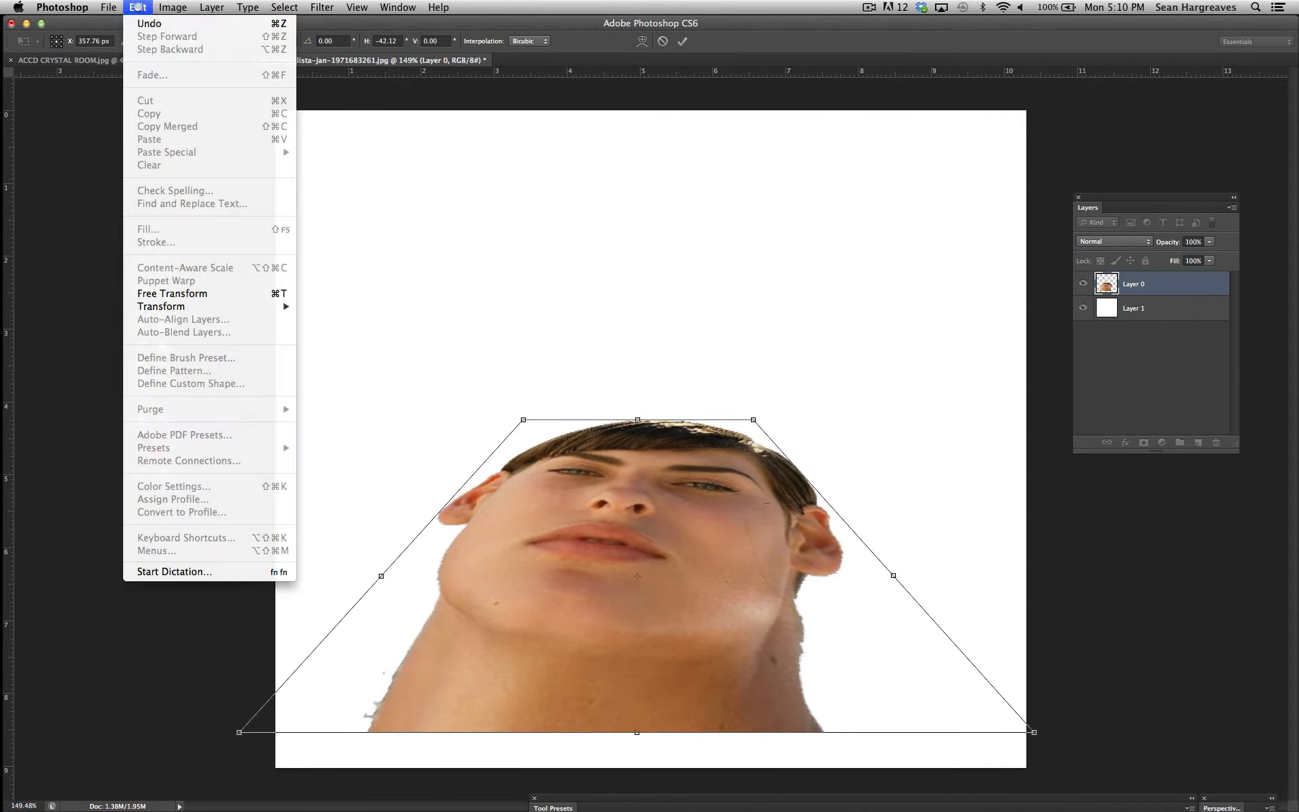
{"action": "mouse_move", "coordinate": [190, 308]}
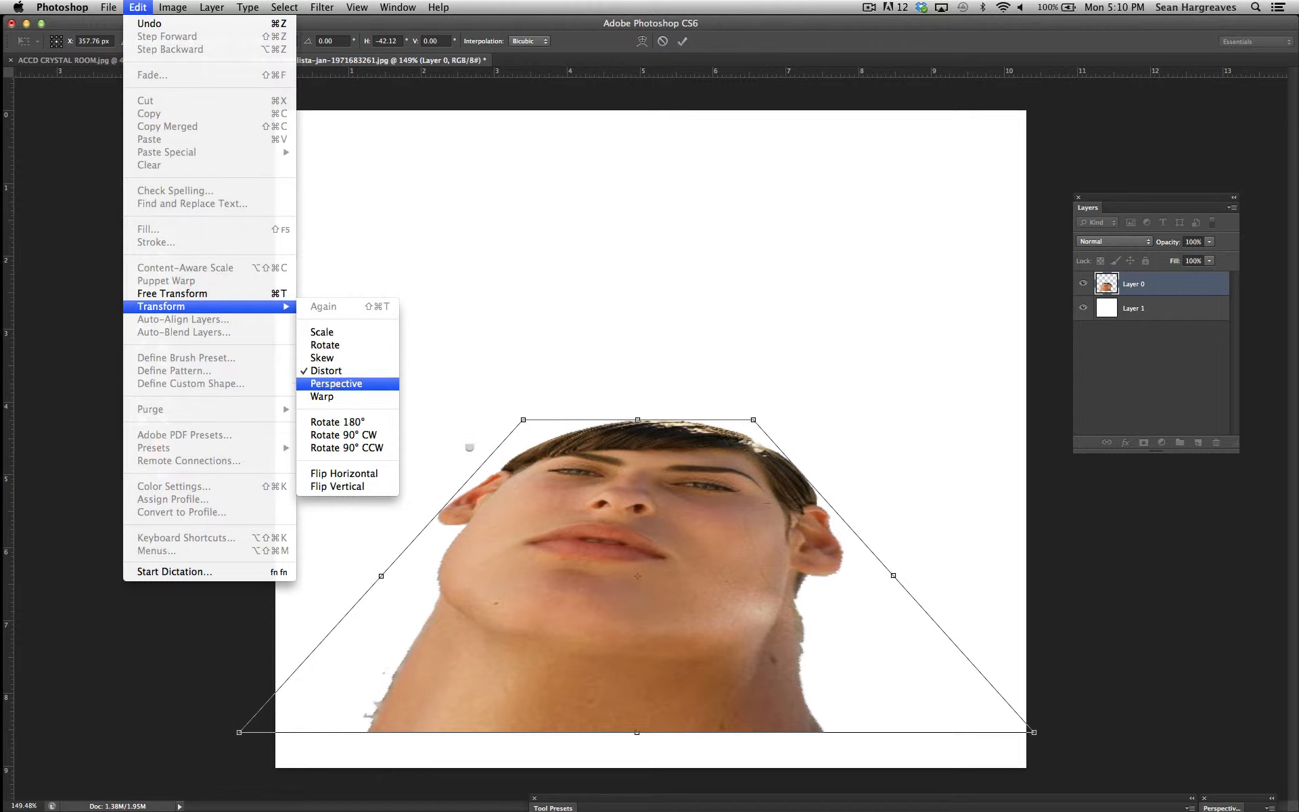
{"action": "left_click", "coordinate": [336, 383]}
{"action": "left_click_drag", "start_coordinate": [1030, 729], "coordinate": [844, 694]}
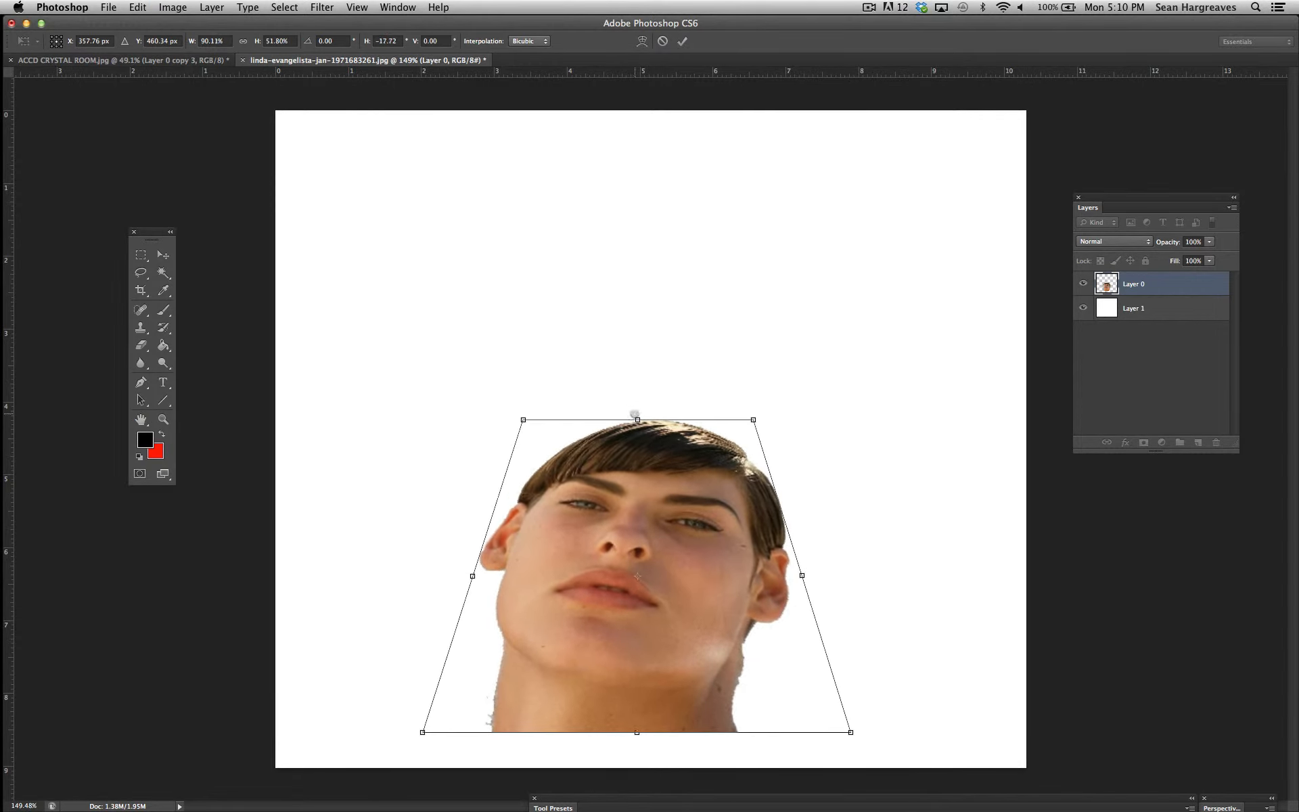
Try distorting the portrait once more by lowering its top edge to about 33% height, and cancel the transform
{"action": "left_click", "coordinate": [138, 7]}
{"action": "mouse_move", "coordinate": [203, 308]}
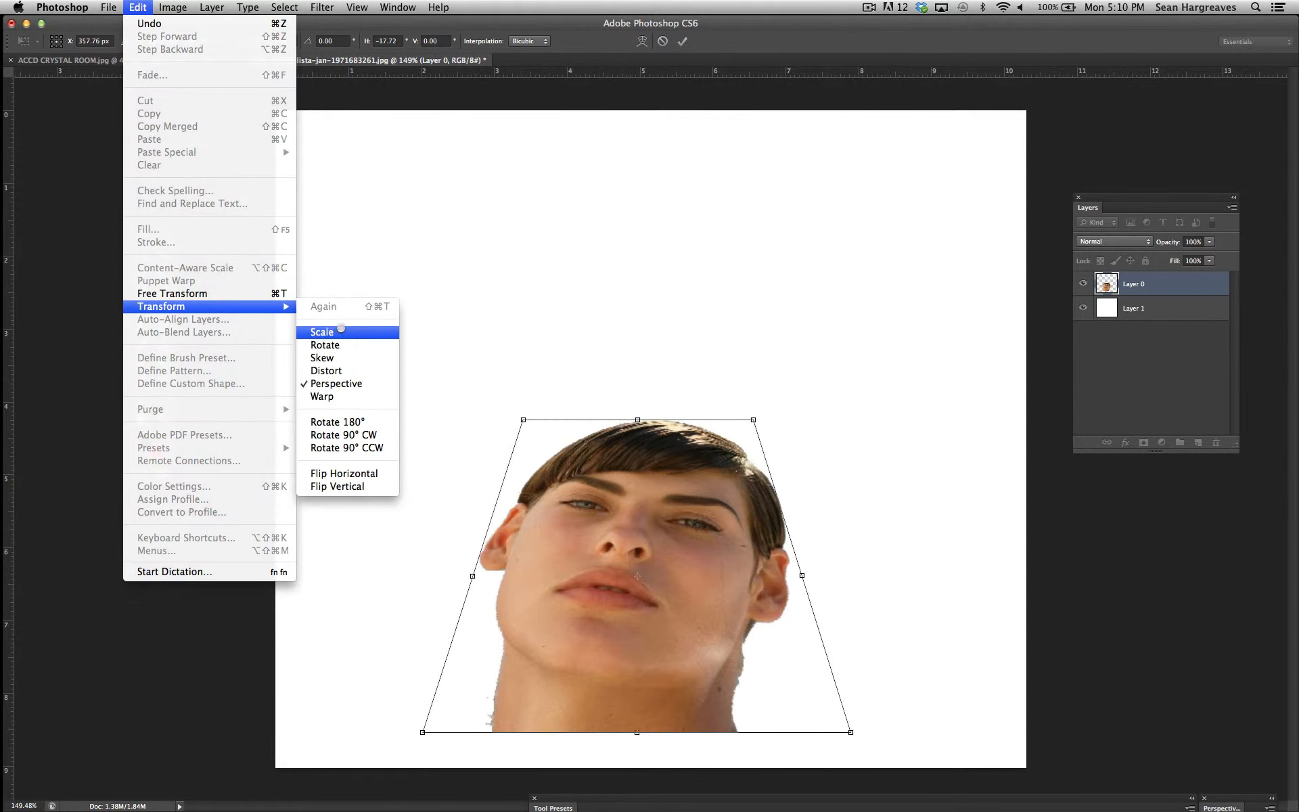
{"action": "left_click", "coordinate": [361, 373]}
{"action": "left_click_drag", "start_coordinate": [637, 419], "coordinate": [633, 536]}
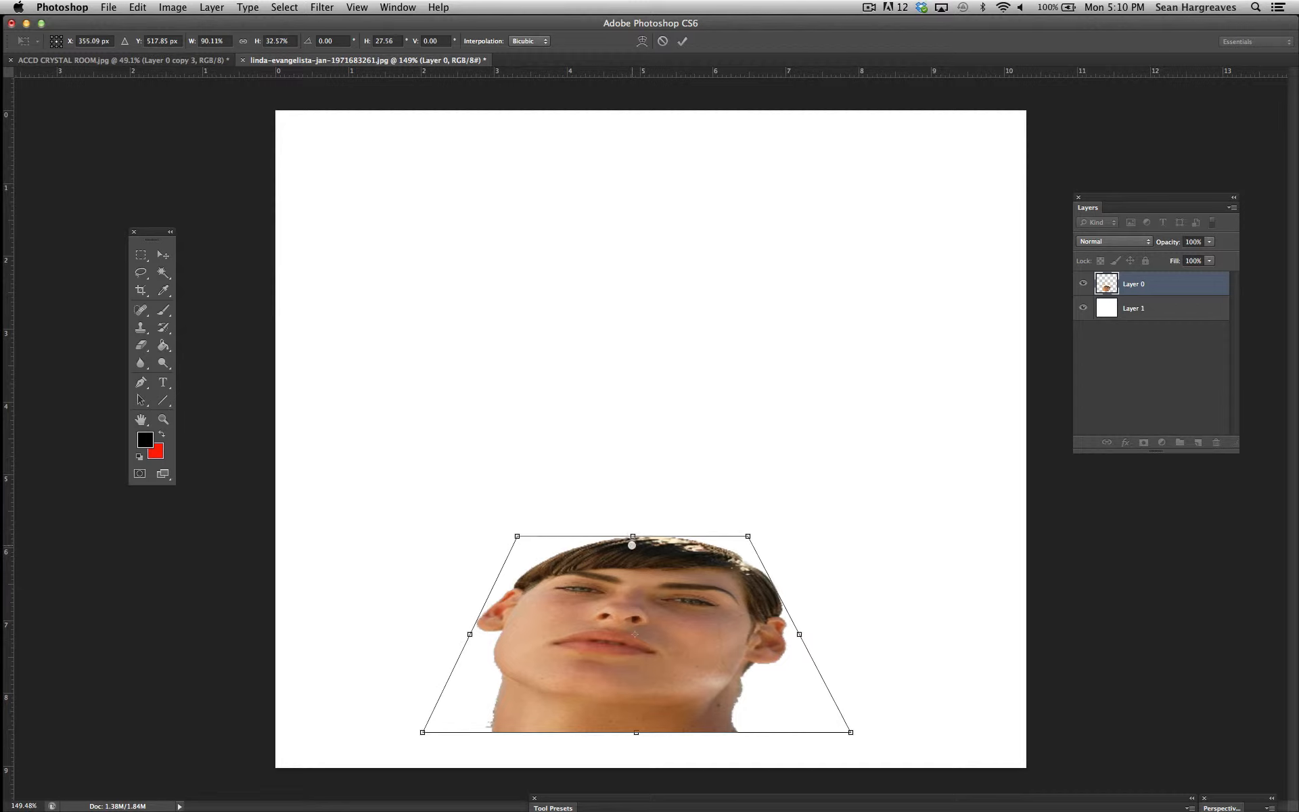
{"action": "left_click", "coordinate": [662, 41]}
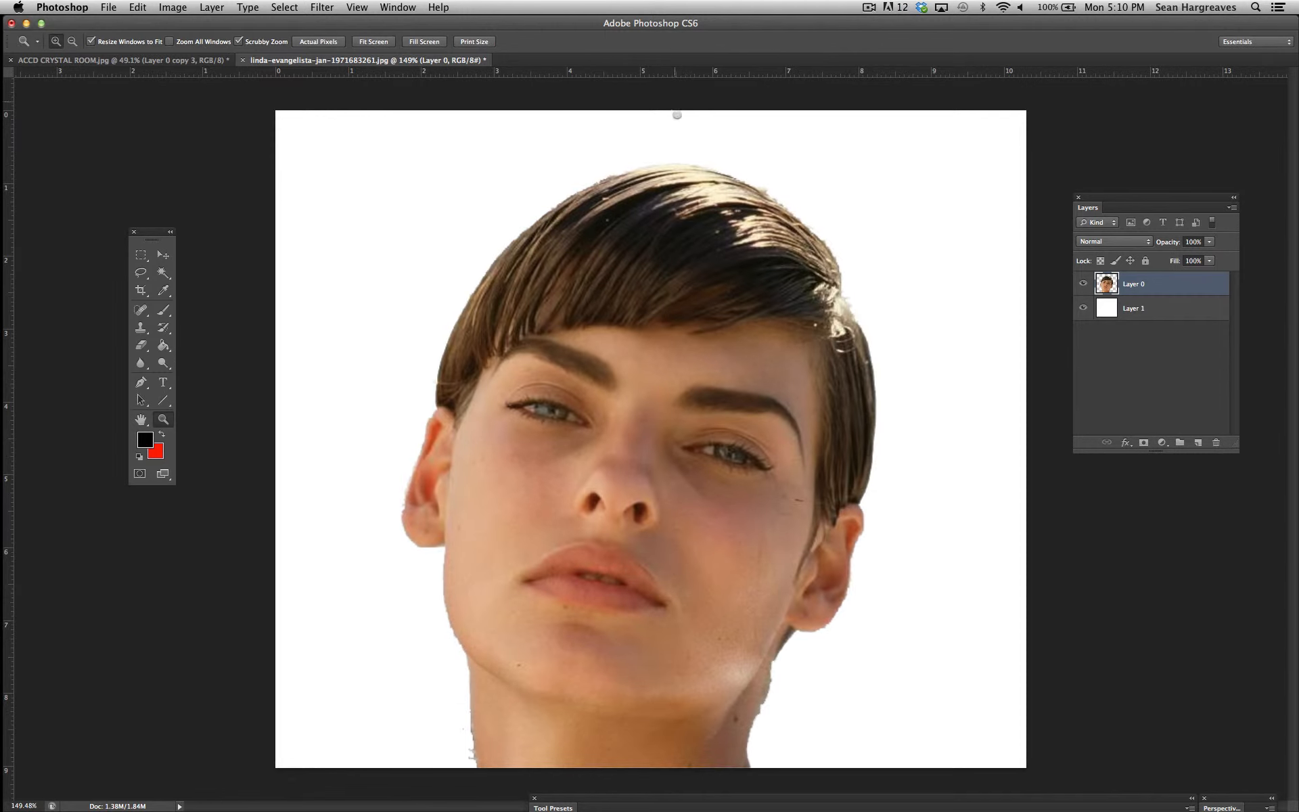
{"action": "left_click", "coordinate": [138, 7]}
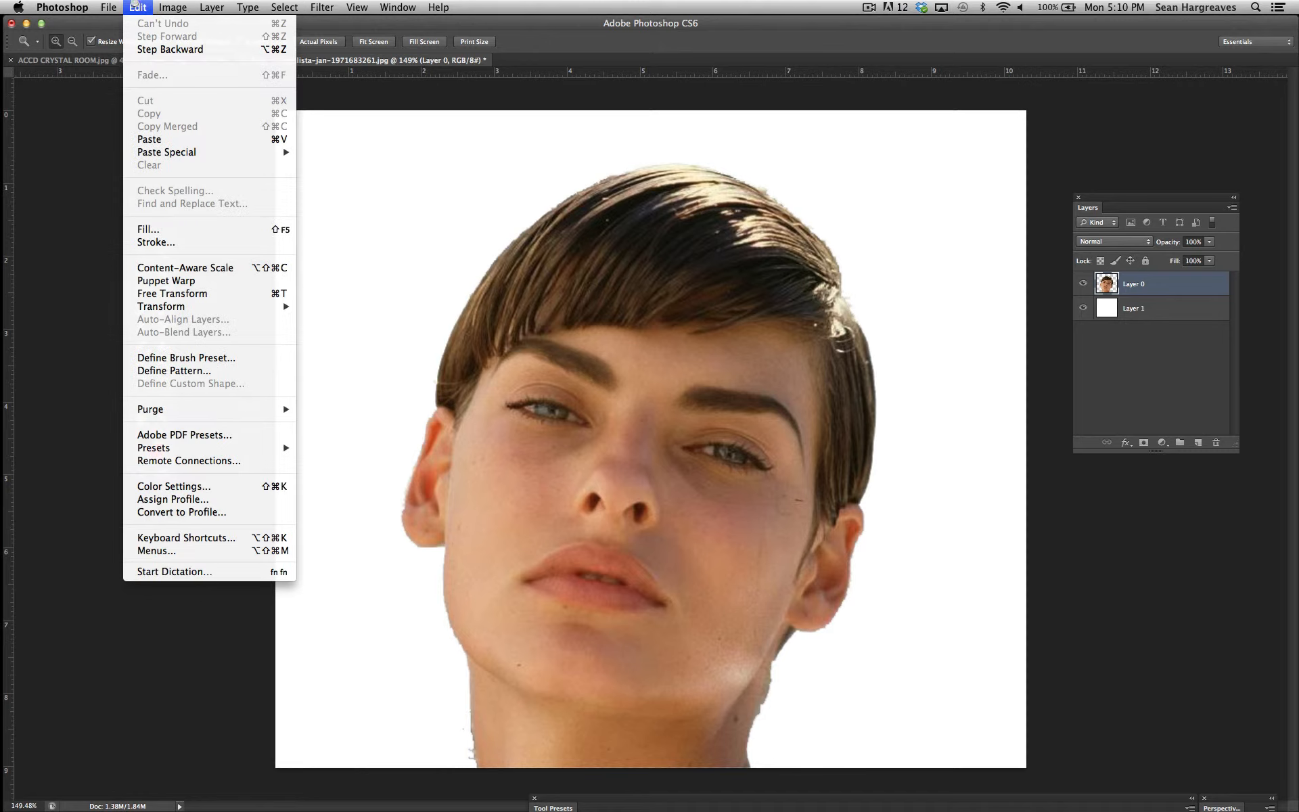
{"action": "left_click", "coordinate": [383, 210]}
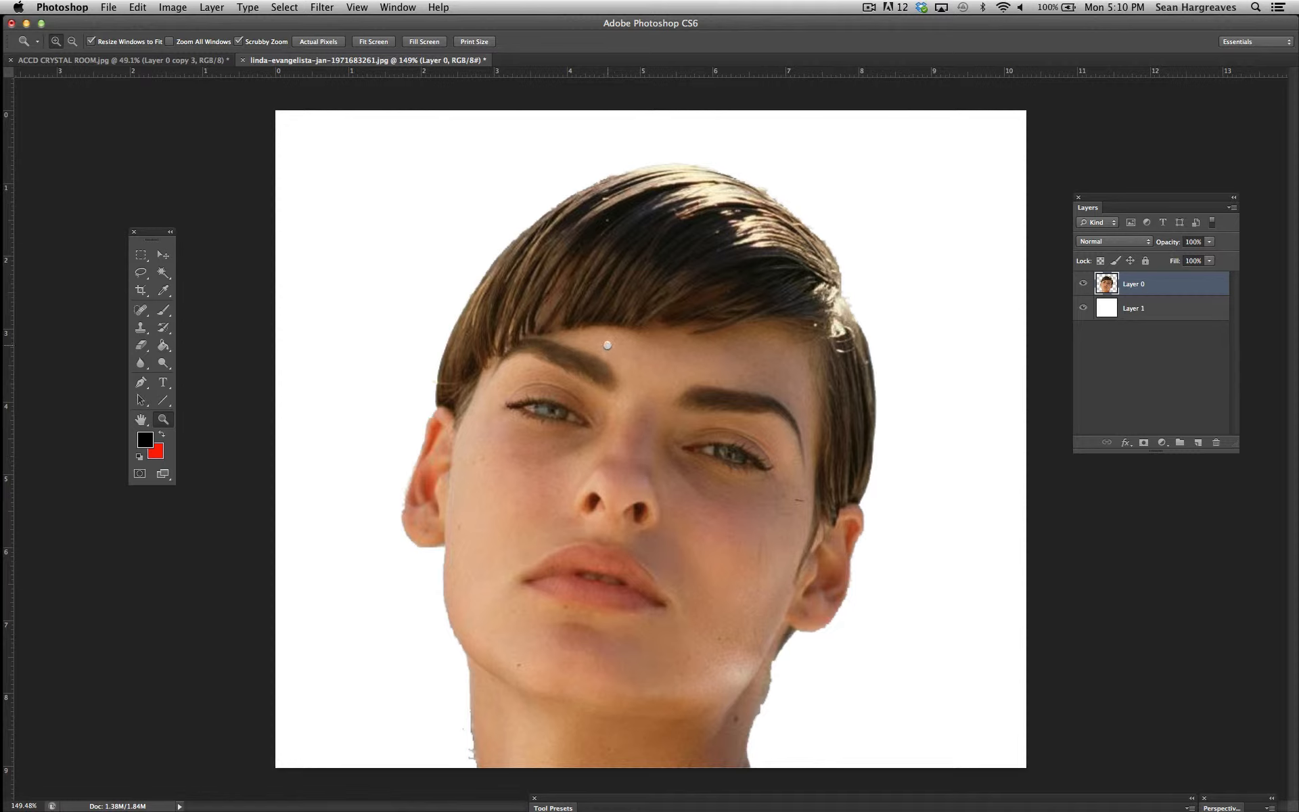
Try the Warp transform on Layer 0, bending the upper edge down so the top of the head flattens
{"action": "left_click", "coordinate": [138, 7]}
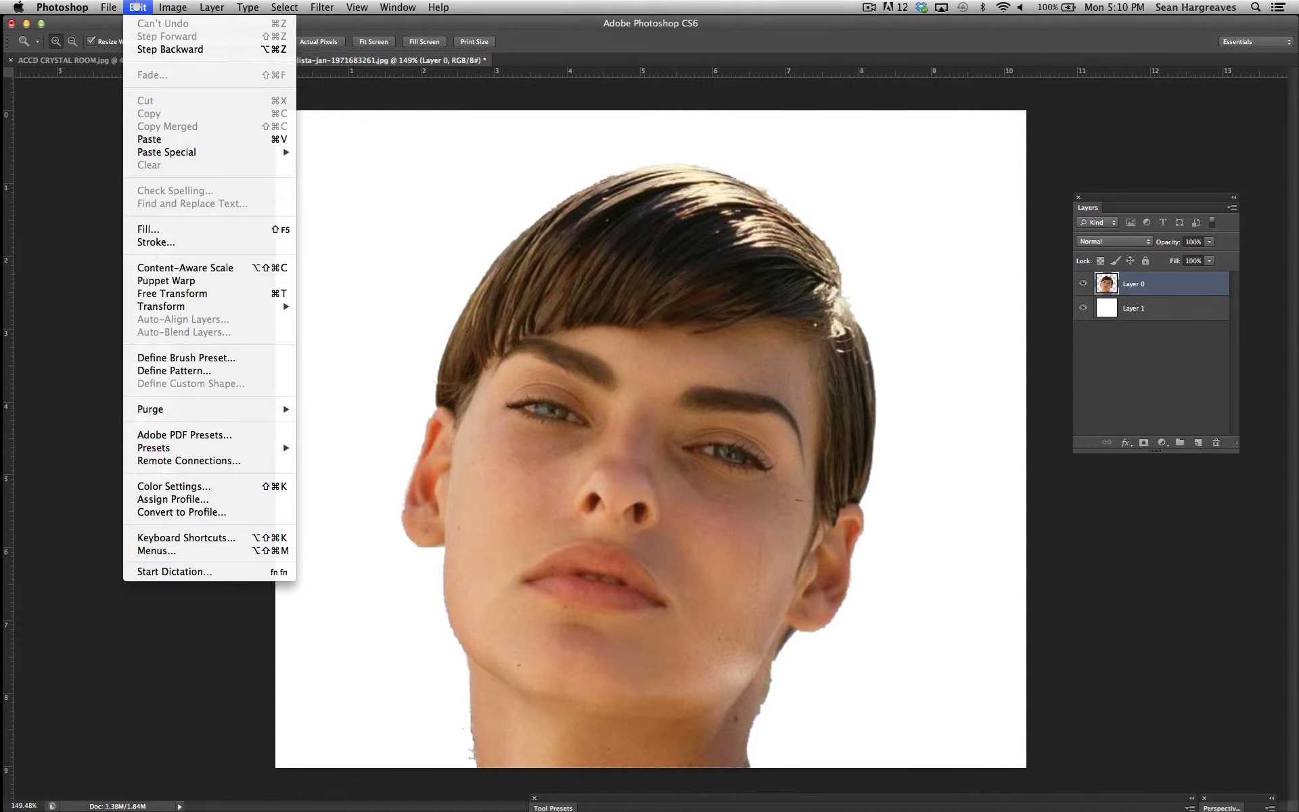
{"action": "mouse_move", "coordinate": [203, 307]}
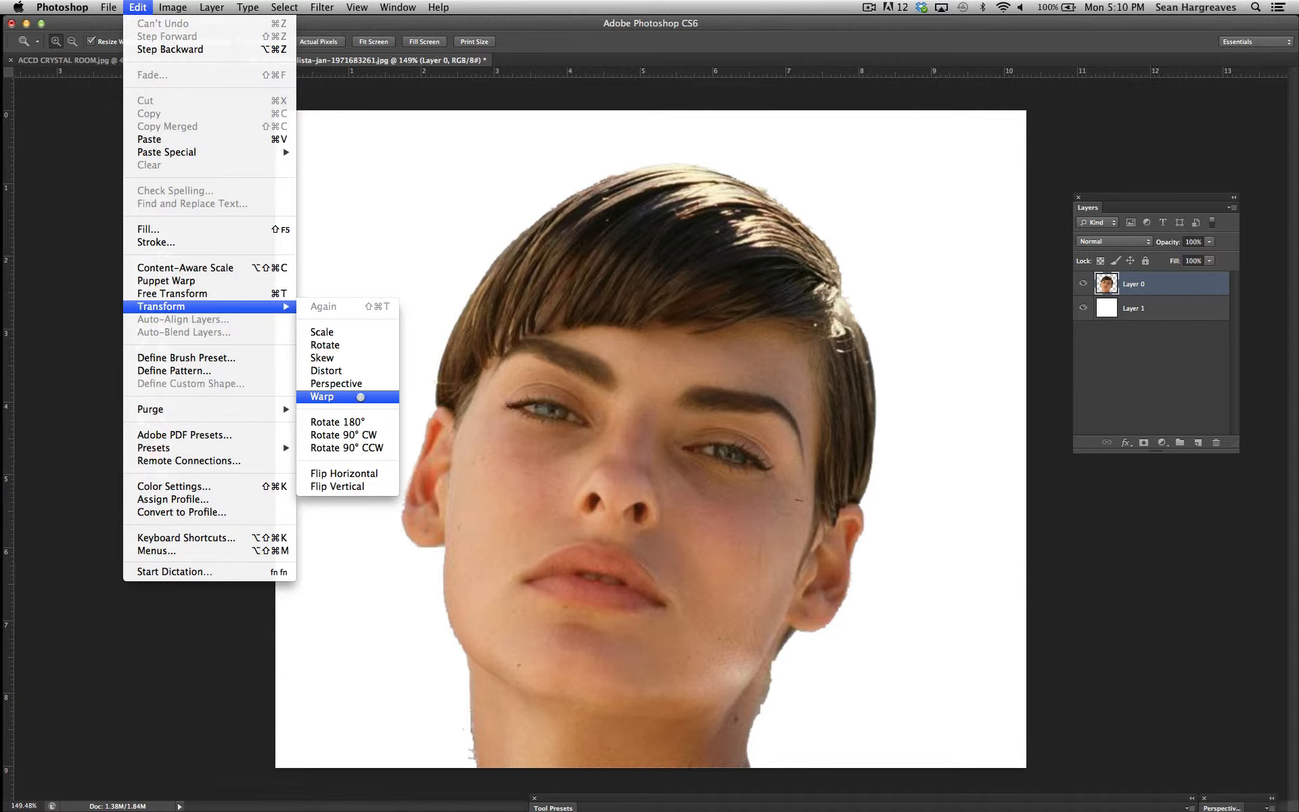
{"action": "left_click", "coordinate": [362, 399]}
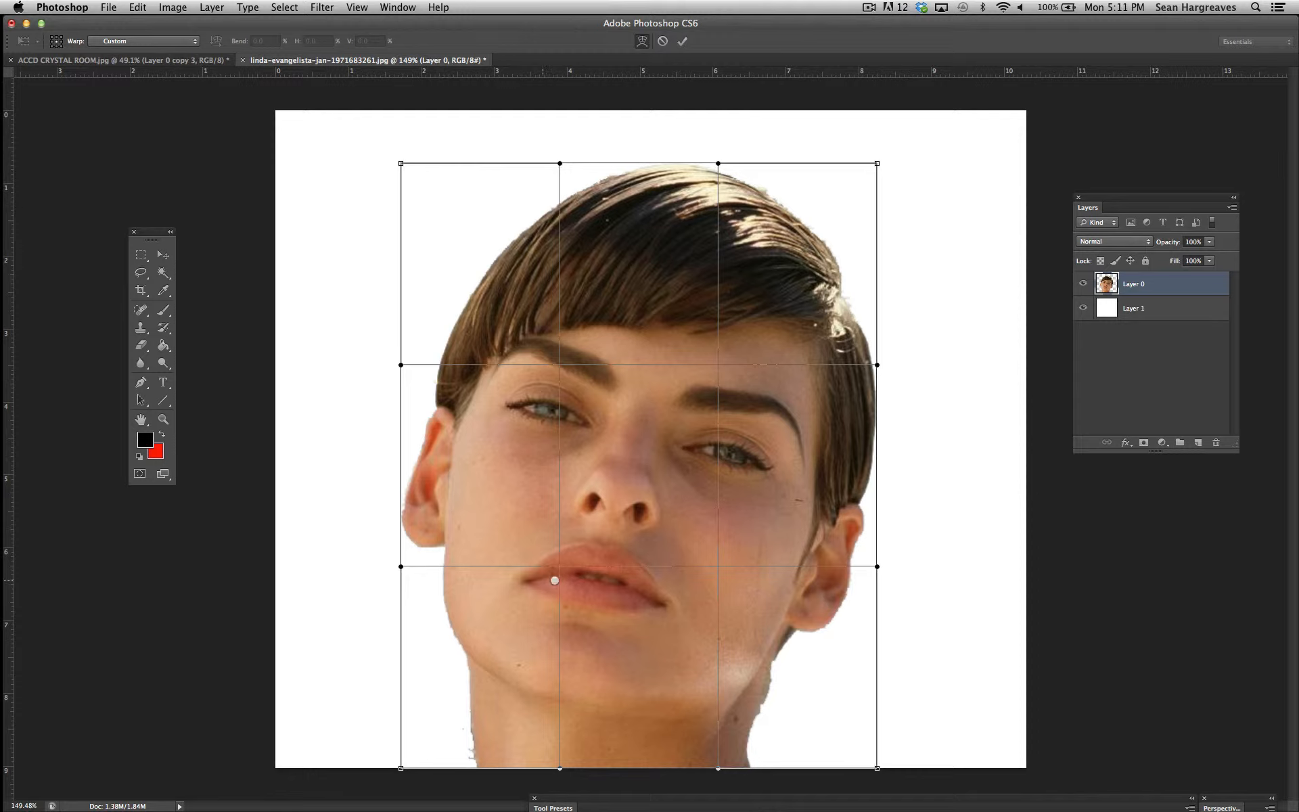
{"action": "mouse_move", "coordinate": [642, 457]}
{"action": "left_mouse_down"}
{"action": "mouse_move", "coordinate": [618, 430]}
{"action": "mouse_move", "coordinate": [627, 473]}
{"action": "mouse_move", "coordinate": [704, 502]}
{"action": "mouse_move", "coordinate": [691, 463]}
{"action": "mouse_move", "coordinate": [632, 415]}
{"action": "mouse_move", "coordinate": [667, 449]}
{"action": "mouse_move", "coordinate": [647, 446]}
{"action": "left_mouse_up"}
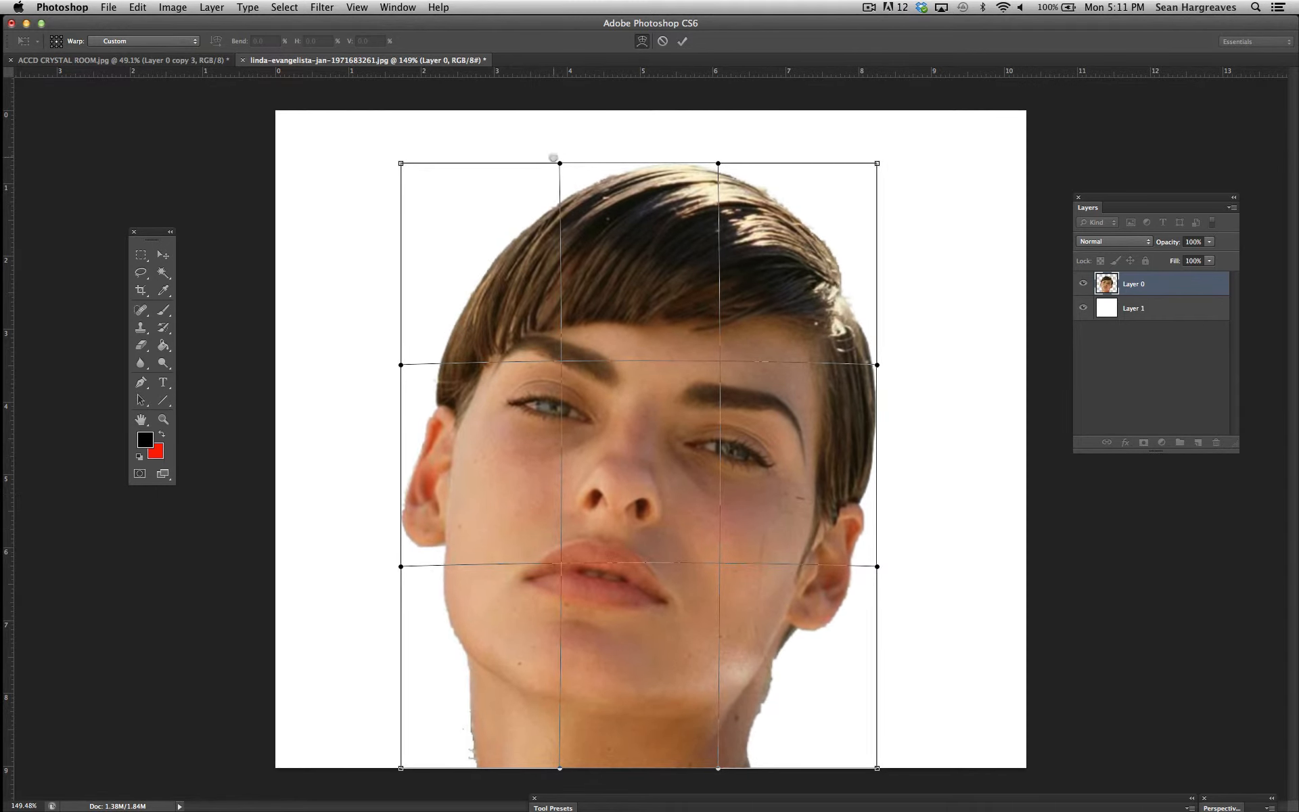
{"action": "left_click_drag", "start_coordinate": [559, 164], "coordinate": [553, 313]}
{"action": "left_click_drag", "start_coordinate": [713, 163], "coordinate": [715, 339]}
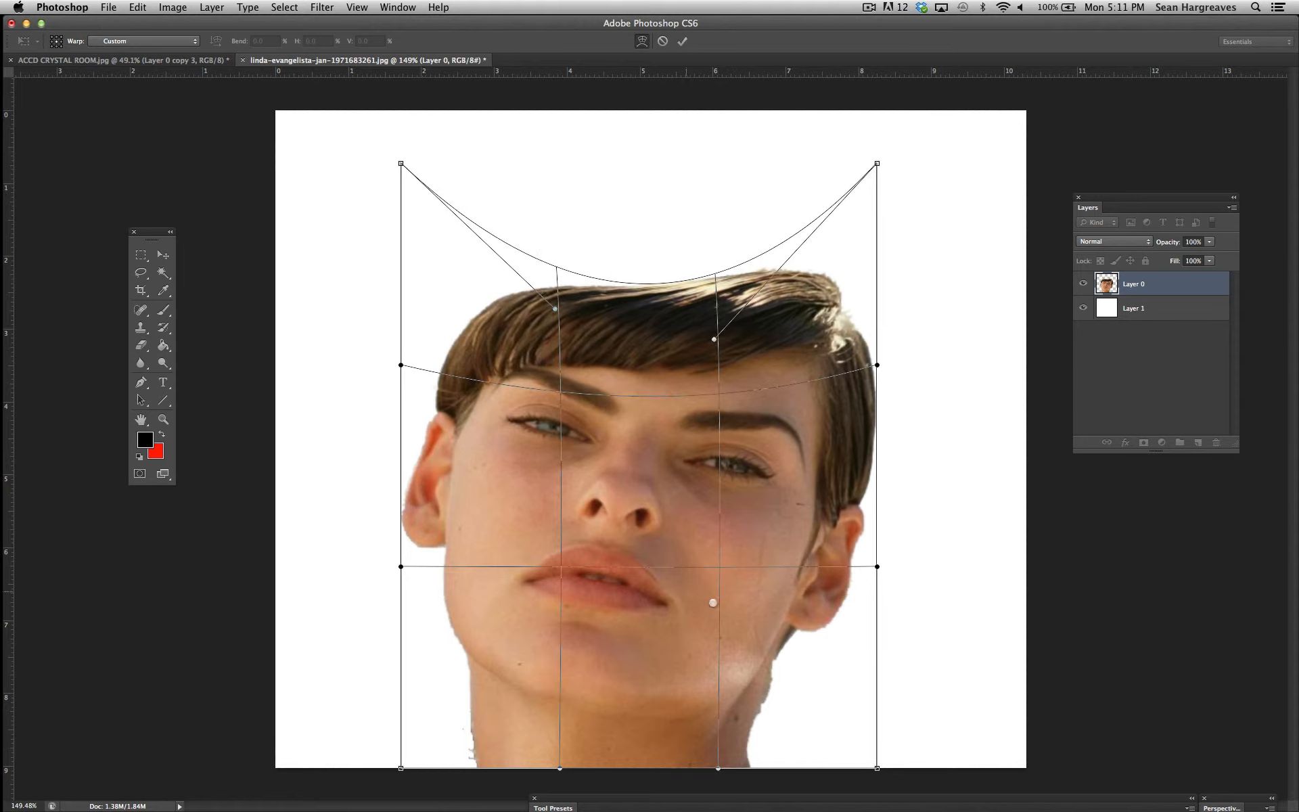
Pull the warp's lower corners up and inward, and draw both side edges and the upper-right corner toward the face
{"action": "left_click_drag", "start_coordinate": [875, 767], "coordinate": [837, 668]}
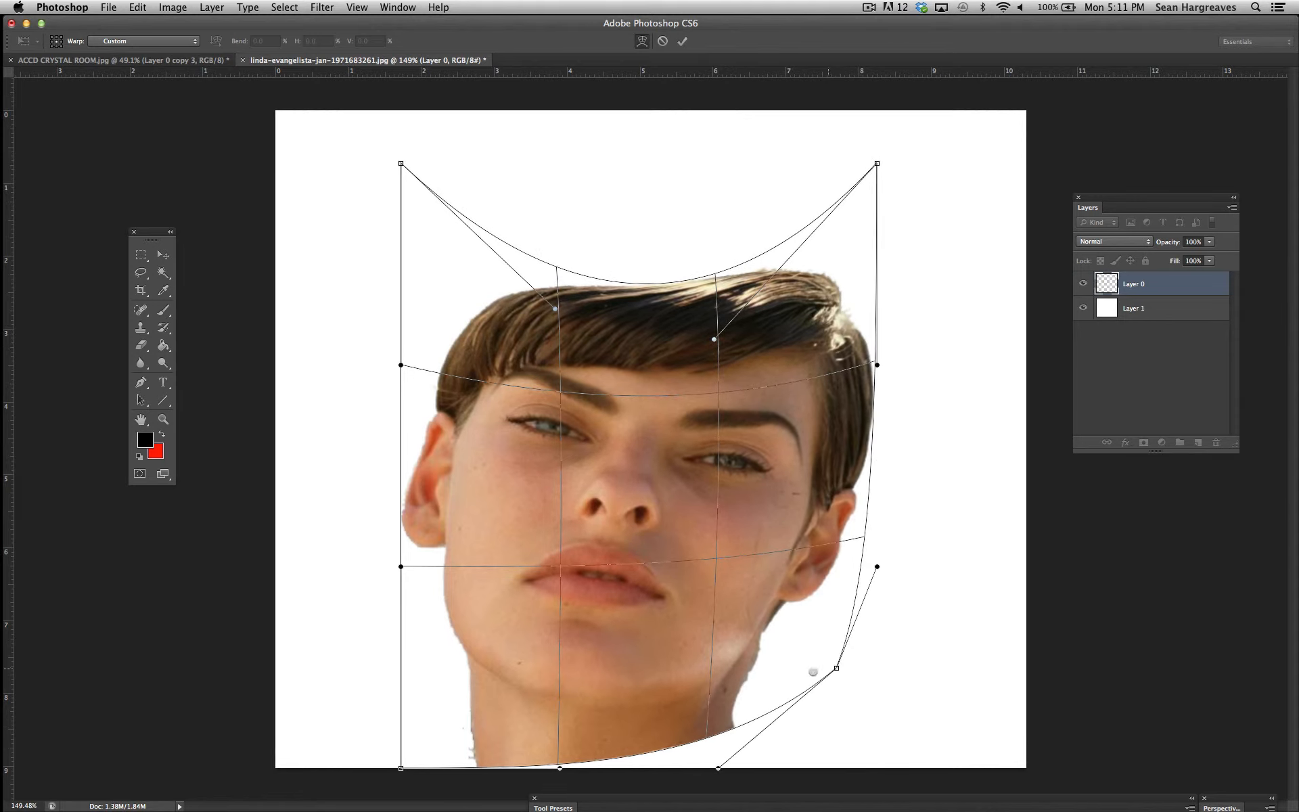
{"action": "left_click_drag", "start_coordinate": [401, 768], "coordinate": [429, 645]}
{"action": "left_click_drag", "start_coordinate": [400, 359], "coordinate": [440, 358]}
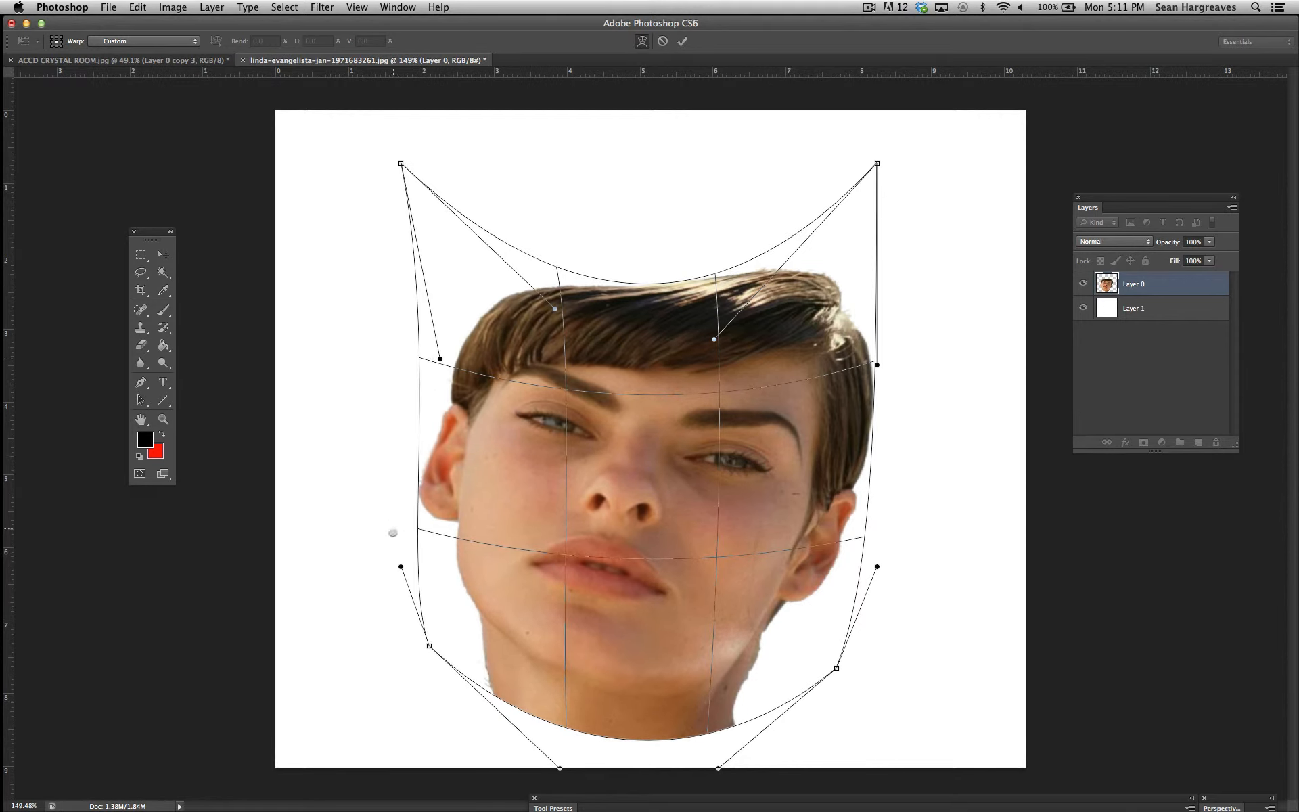
{"action": "left_click_drag", "start_coordinate": [401, 566], "coordinate": [432, 562]}
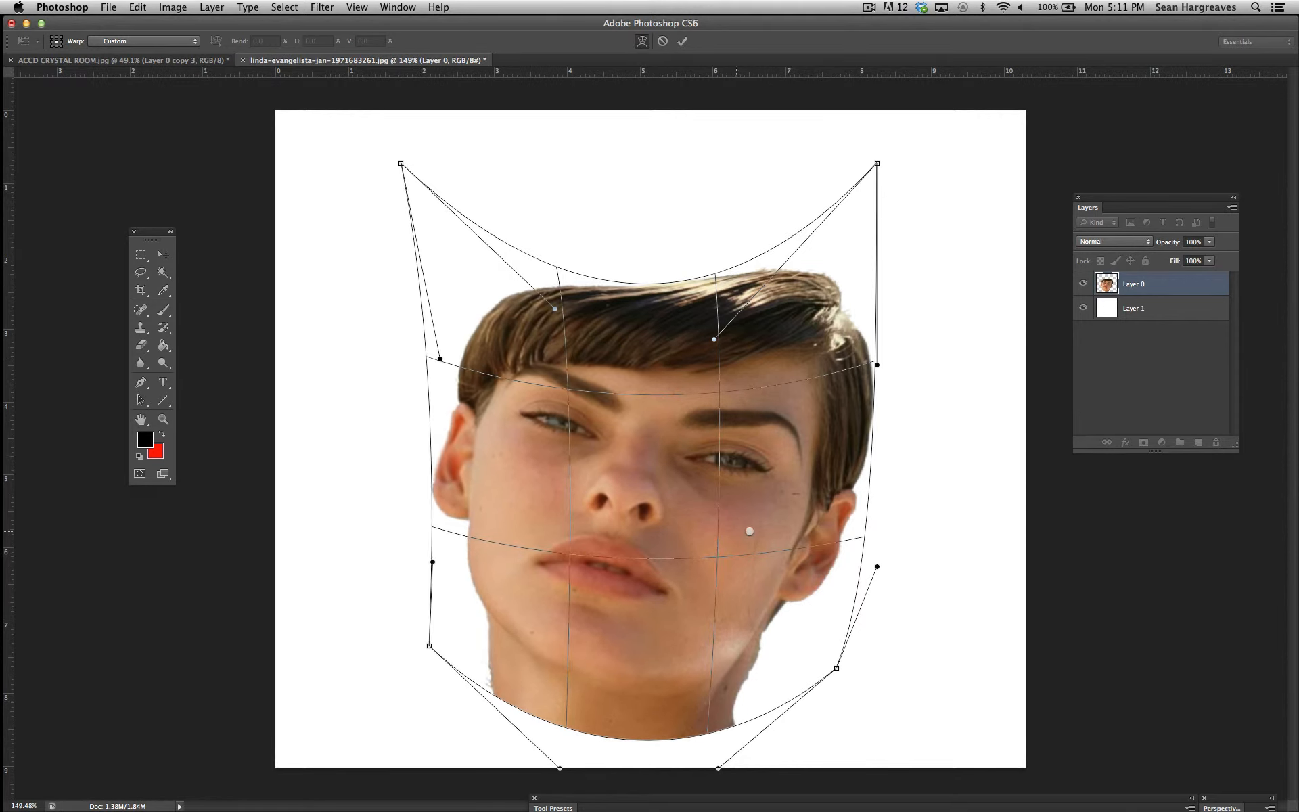
{"action": "left_click_drag", "start_coordinate": [877, 566], "coordinate": [822, 572]}
{"action": "left_click_drag", "start_coordinate": [877, 365], "coordinate": [838, 374]}
{"action": "left_click_drag", "start_coordinate": [875, 163], "coordinate": [825, 161]}
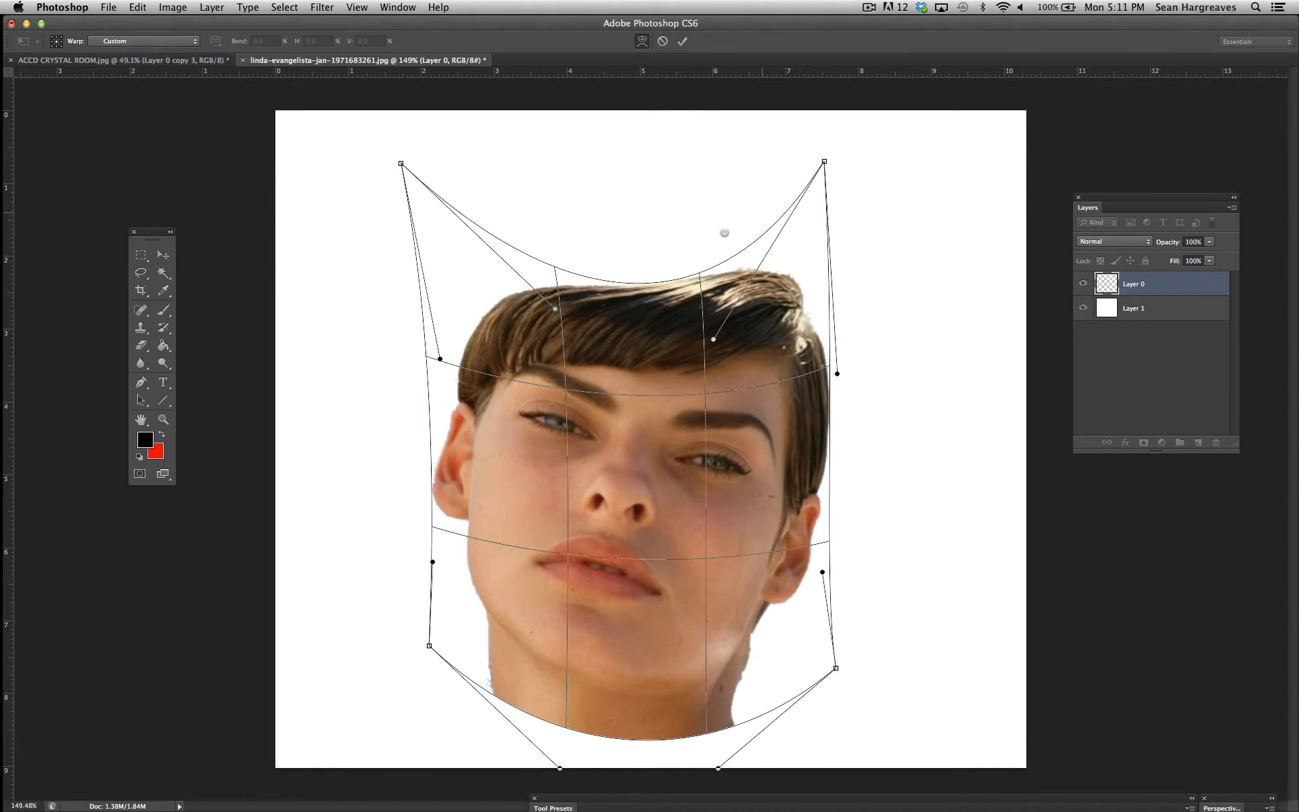
Push the face's features and chin downward within the warp mesh and taper the jaw by moving the lower corners inward
{"action": "left_click_drag", "start_coordinate": [643, 600], "coordinate": [636, 624]}
{"action": "left_click_drag", "start_coordinate": [632, 371], "coordinate": [628, 378]}
{"action": "left_click_drag", "start_coordinate": [639, 695], "coordinate": [634, 707]}
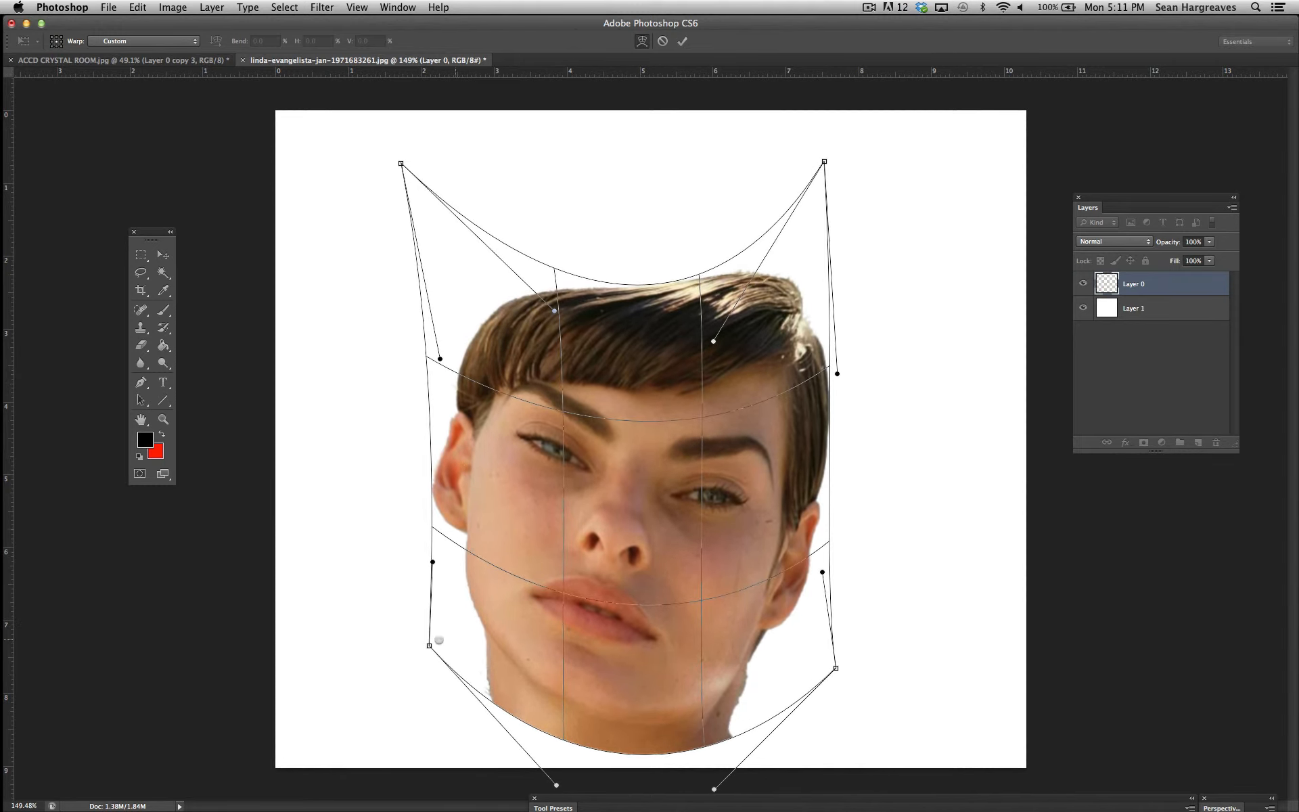
{"action": "left_click_drag", "start_coordinate": [426, 645], "coordinate": [437, 643]}
{"action": "left_click_drag", "start_coordinate": [834, 668], "coordinate": [808, 662]}
{"action": "left_click_drag", "start_coordinate": [809, 564], "coordinate": [801, 564]}
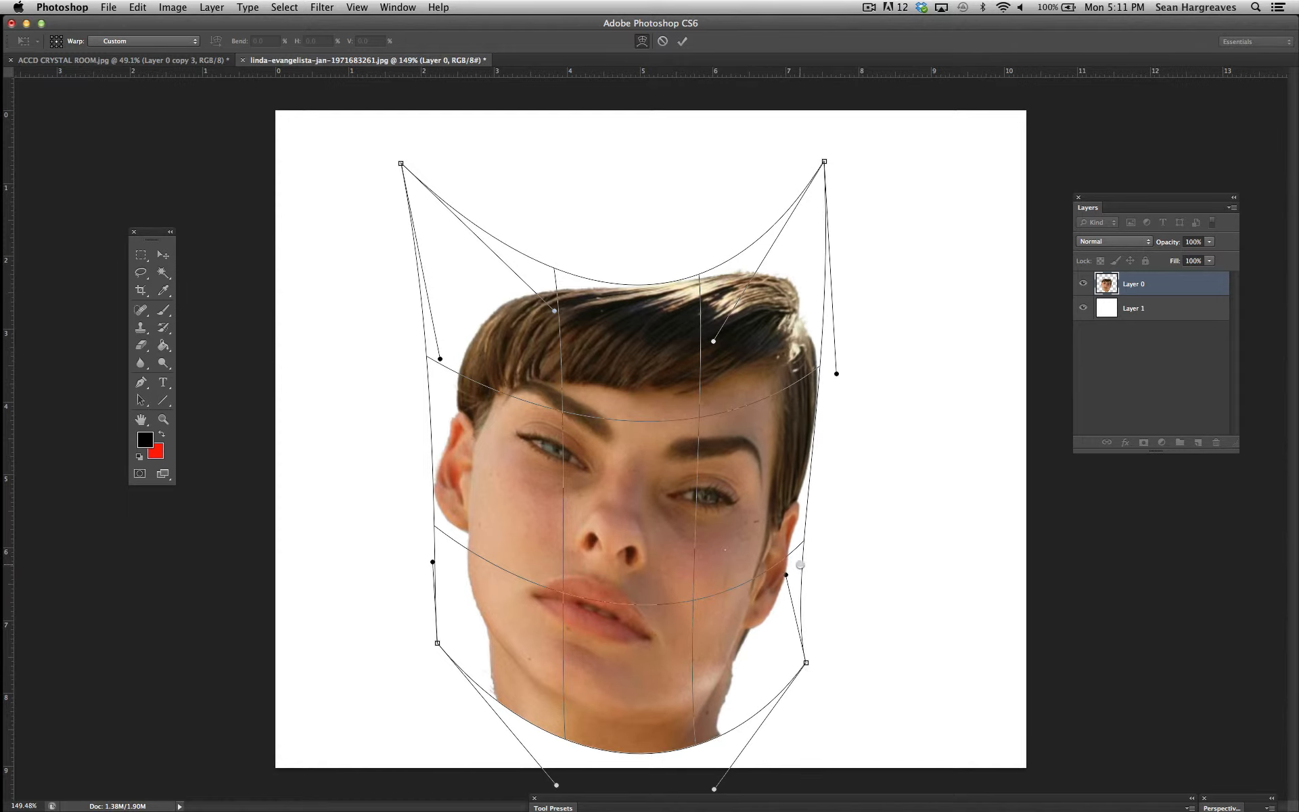
{"action": "left_click_drag", "start_coordinate": [804, 664], "coordinate": [783, 657]}
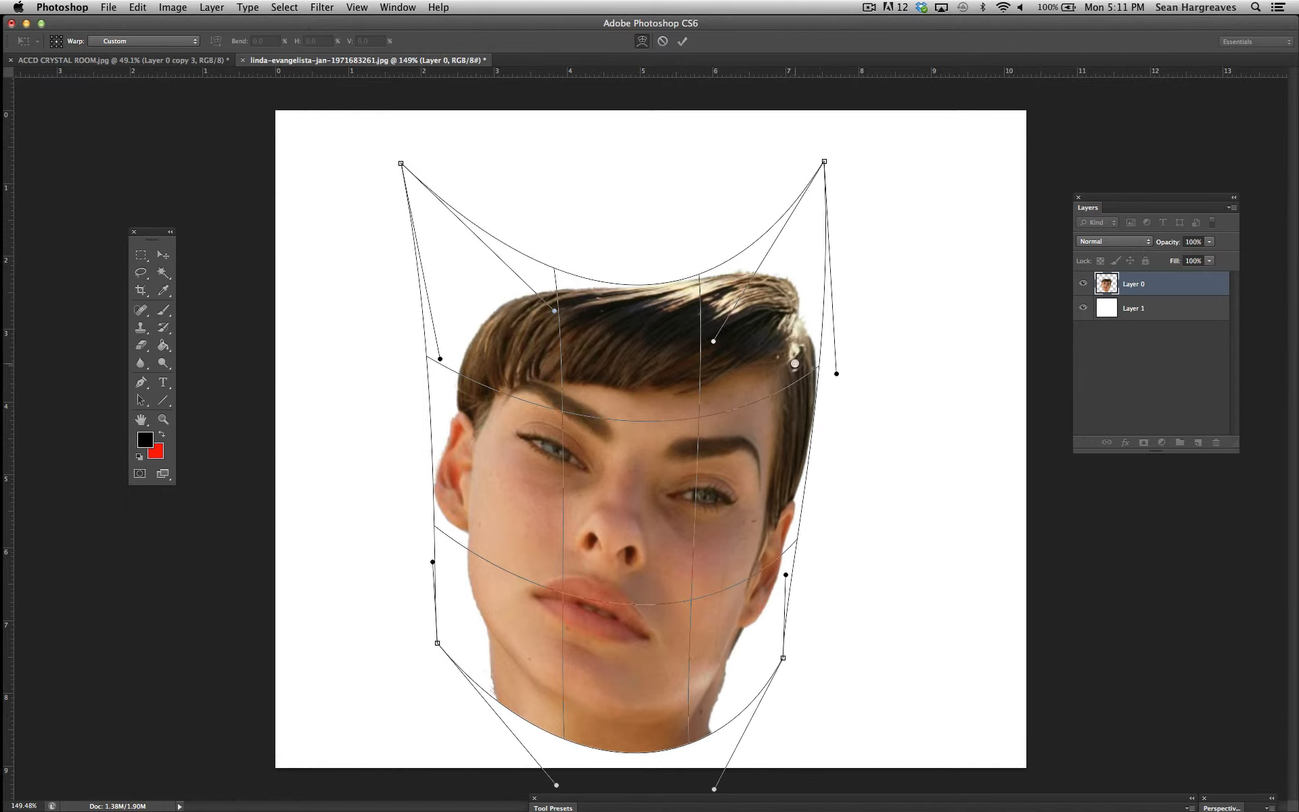
Narrow the warped head further by drawing both upper corners, the side handles and the lower-left corner inward, and cancel the warp
{"action": "left_click_drag", "start_coordinate": [829, 373], "coordinate": [804, 365]}
{"action": "left_click_drag", "start_coordinate": [824, 161], "coordinate": [793, 157]}
{"action": "left_click_drag", "start_coordinate": [451, 361], "coordinate": [478, 358]}
{"action": "left_click_drag", "start_coordinate": [406, 164], "coordinate": [487, 167]}
{"action": "left_click_drag", "start_coordinate": [431, 562], "coordinate": [461, 572]}
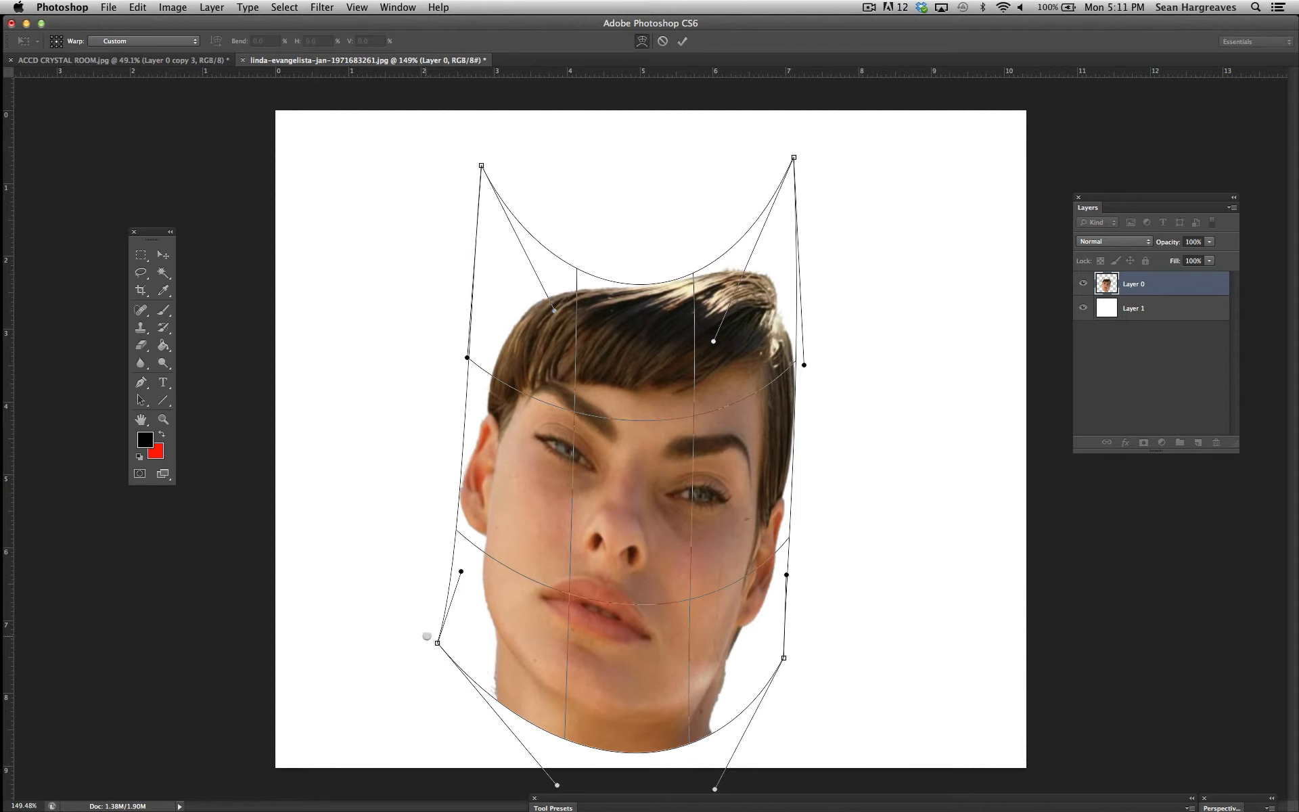
{"action": "left_click_drag", "start_coordinate": [438, 642], "coordinate": [472, 674]}
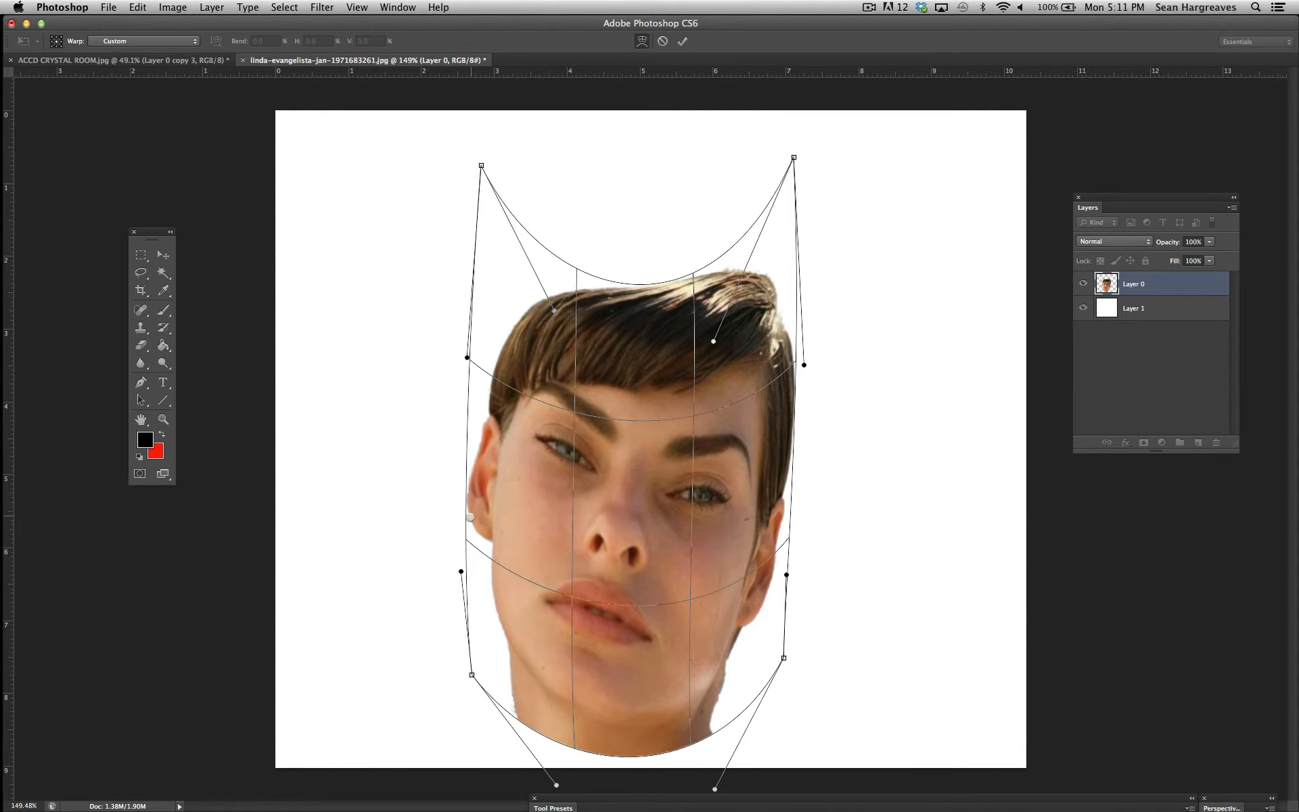
{"action": "left_click_drag", "start_coordinate": [461, 571], "coordinate": [478, 578]}
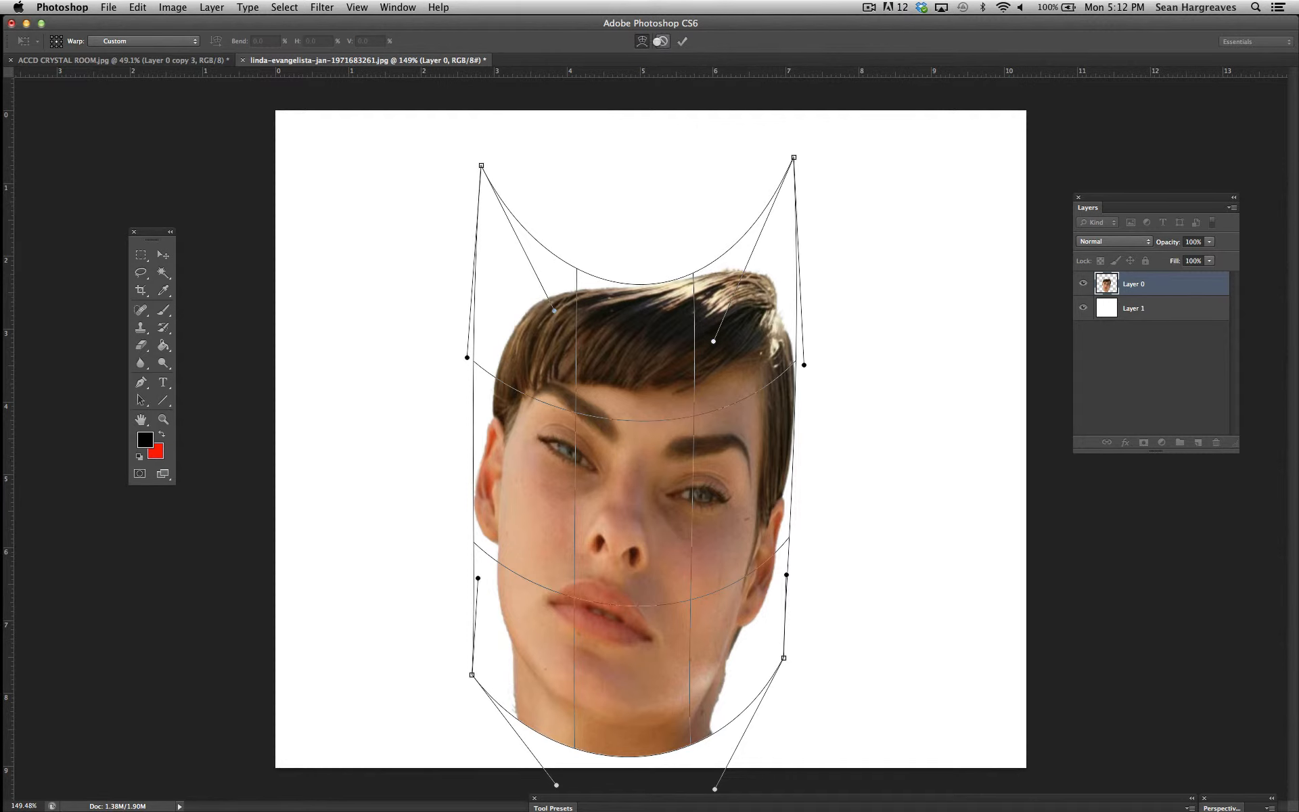
{"action": "left_click", "coordinate": [662, 41]}
Try warping the portrait again by bowing the middle of the face strongly to the left, and cancel the warp
{"action": "left_click", "coordinate": [137, 6]}
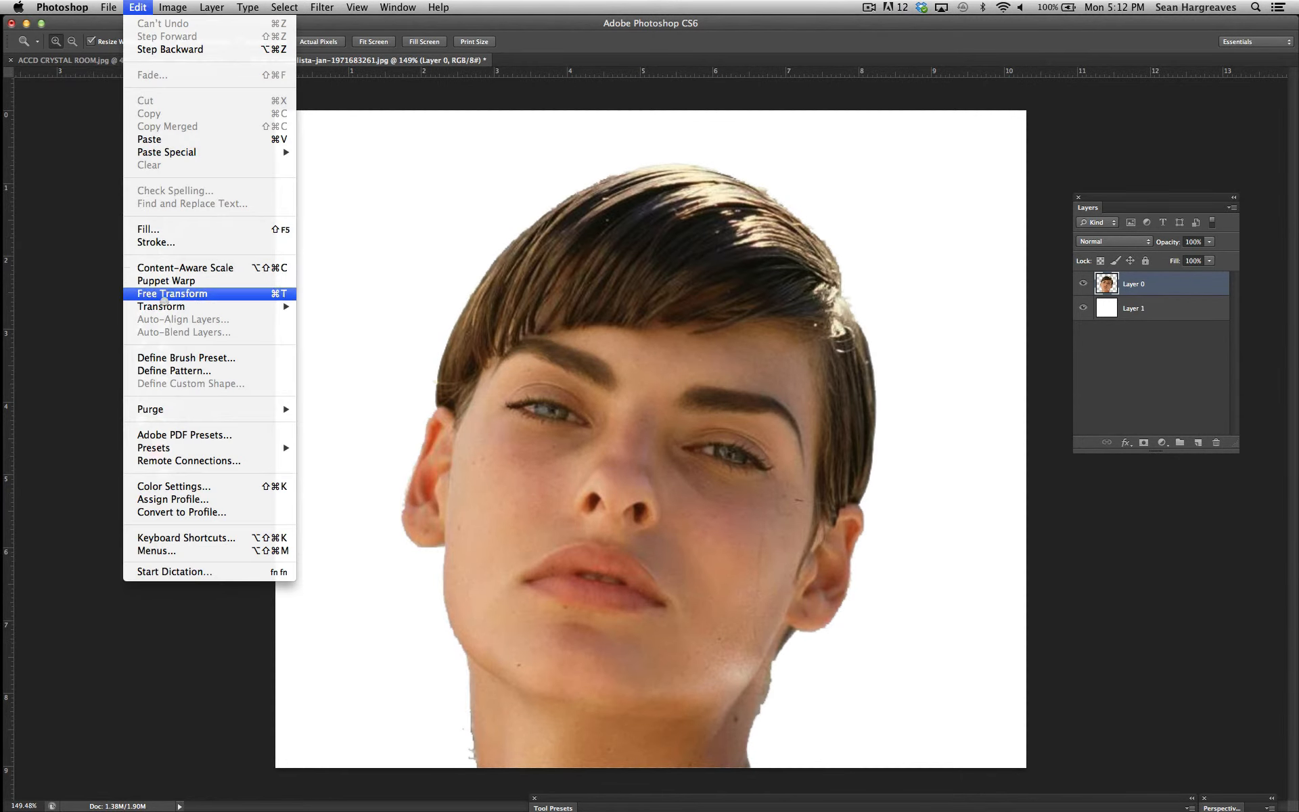
{"action": "left_click", "coordinate": [573, 500]}
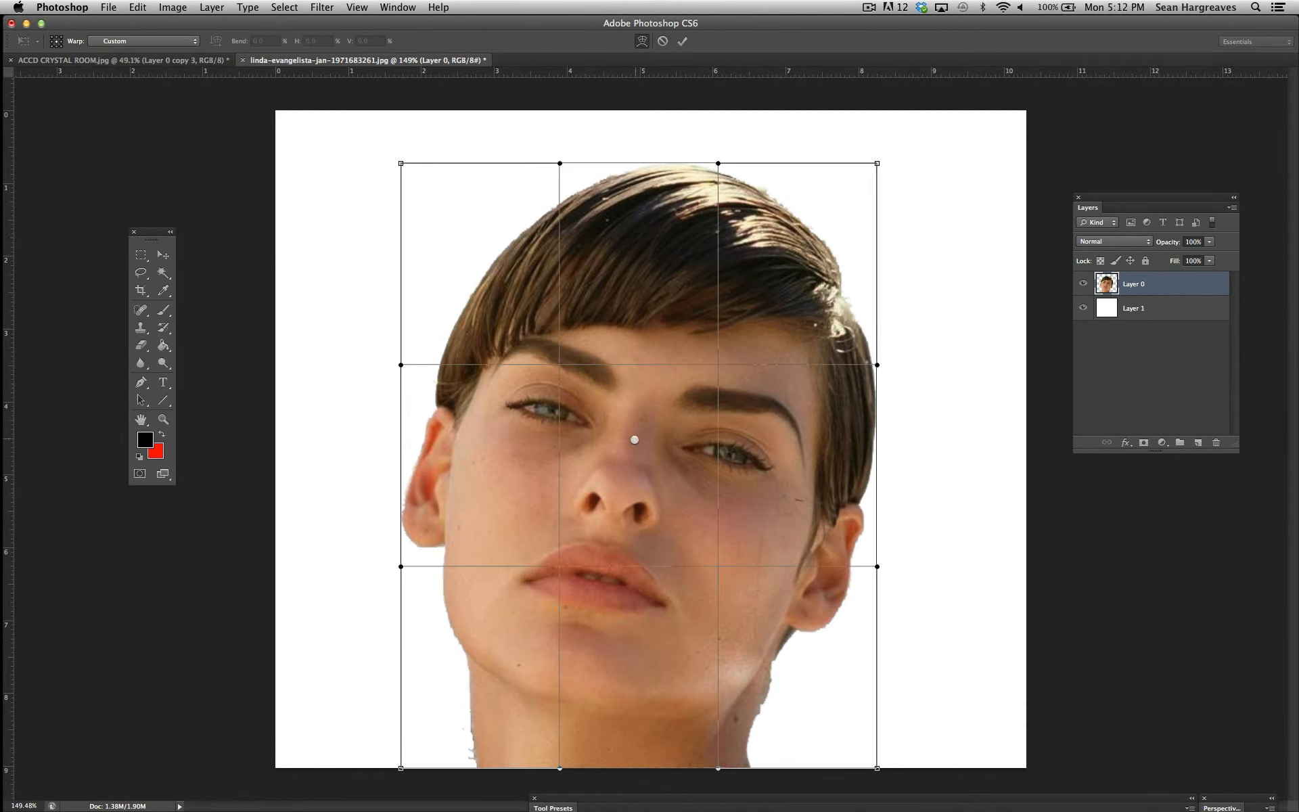
{"action": "left_click_drag", "start_coordinate": [779, 444], "coordinate": [371, 442]}
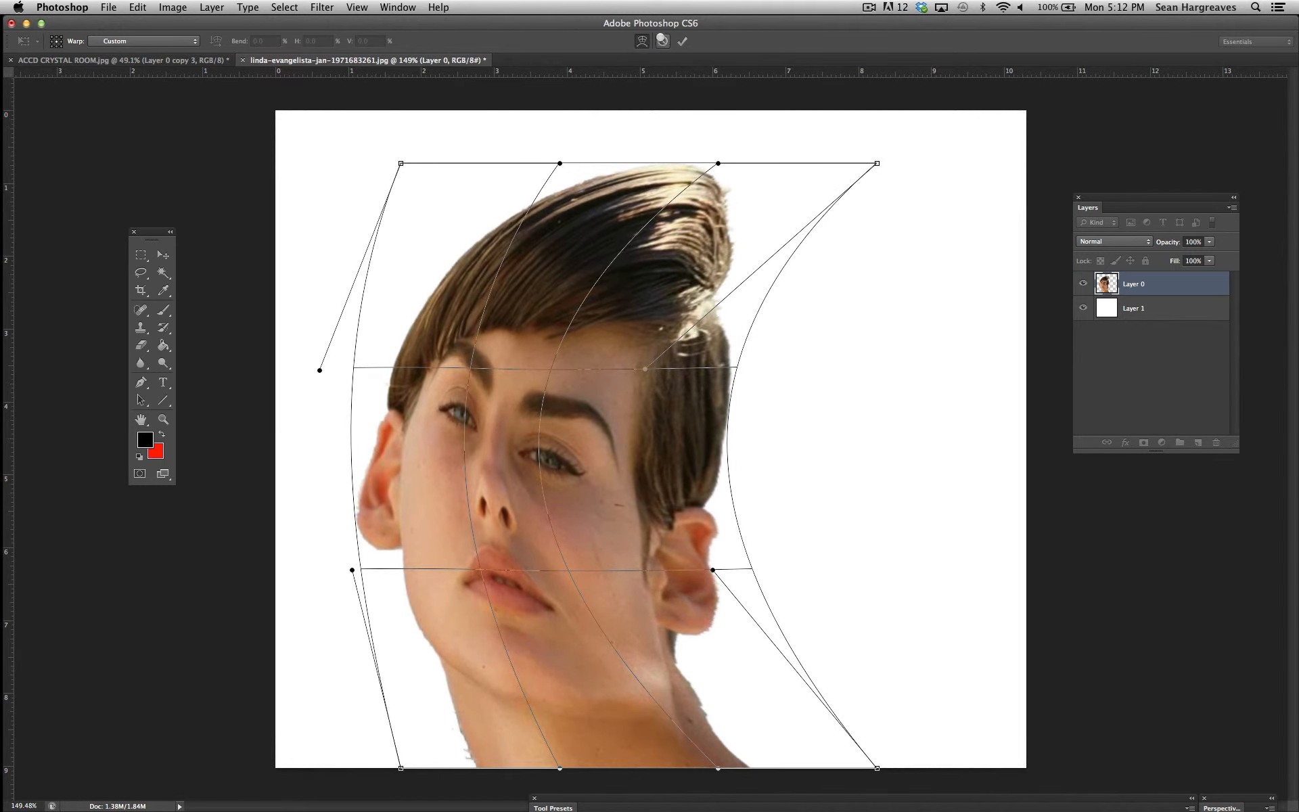
{"action": "left_click", "coordinate": [662, 40]}
{"action": "key", "text": "z"}
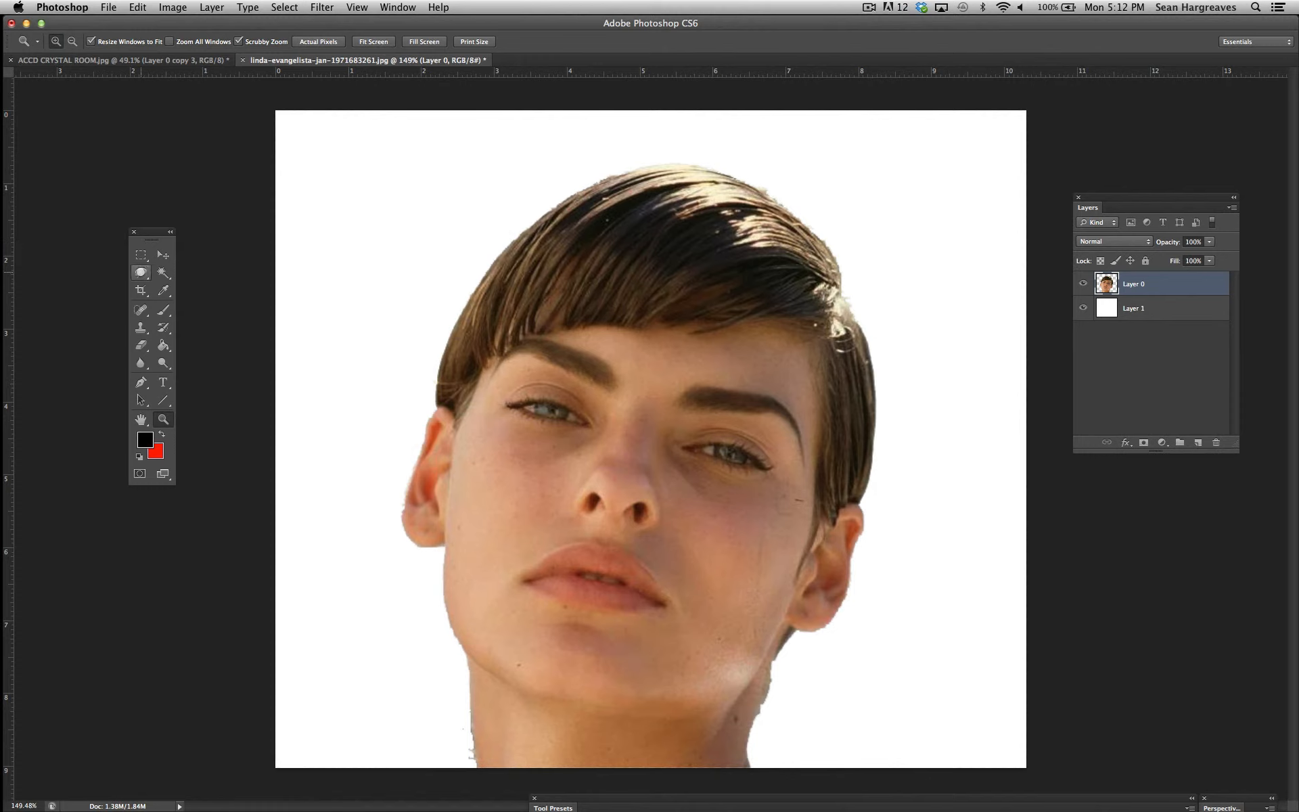
Outline the eye and eyebrow on the right side of the face with a freehand Lasso selection
{"action": "left_click", "coordinate": [141, 271]}
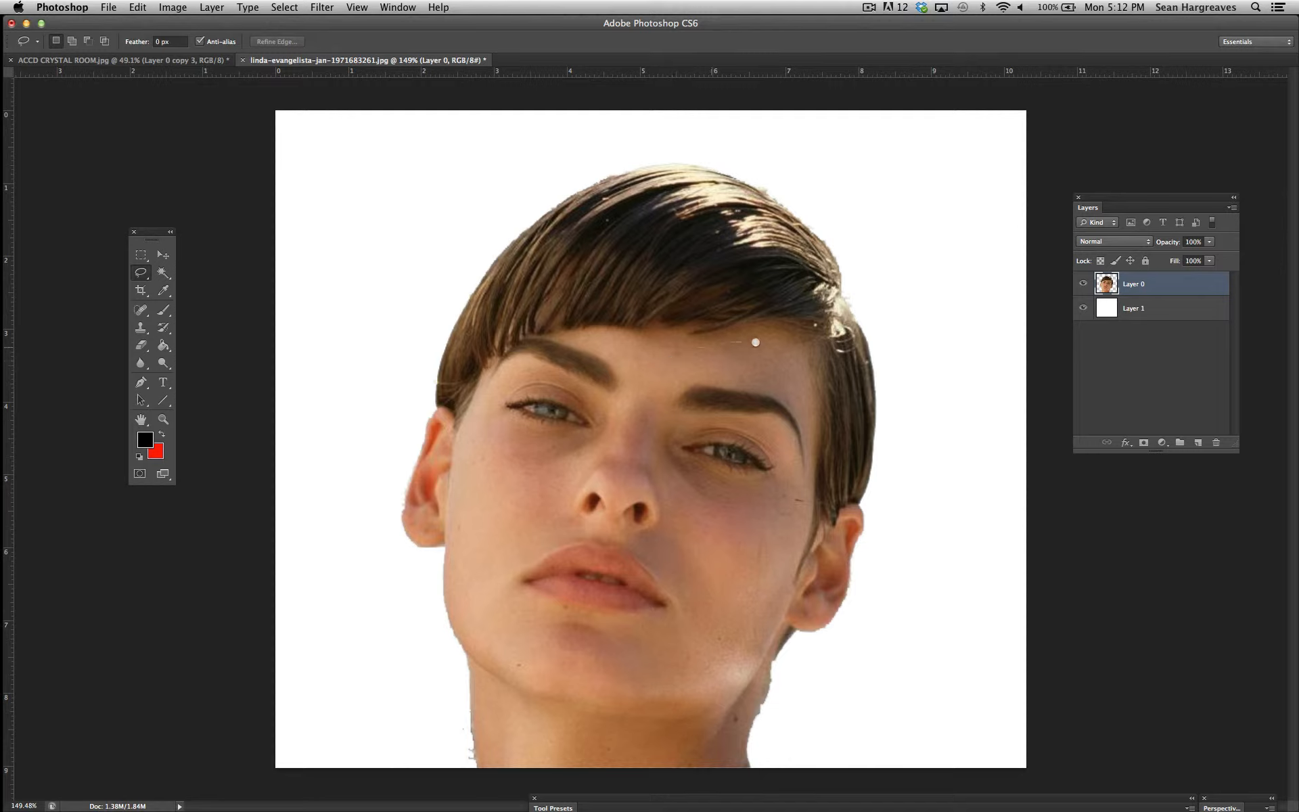
{"action": "left_click_drag", "start_coordinate": [818, 453], "coordinate": [805, 526]}
{"action": "left_click_drag", "start_coordinate": [649, 394], "coordinate": [666, 358]}
Warp the selected eye area to raise and arch the eyebrow and open the eye wider, and apply it
{"action": "left_click", "coordinate": [138, 6]}
{"action": "mouse_move", "coordinate": [186, 308]}
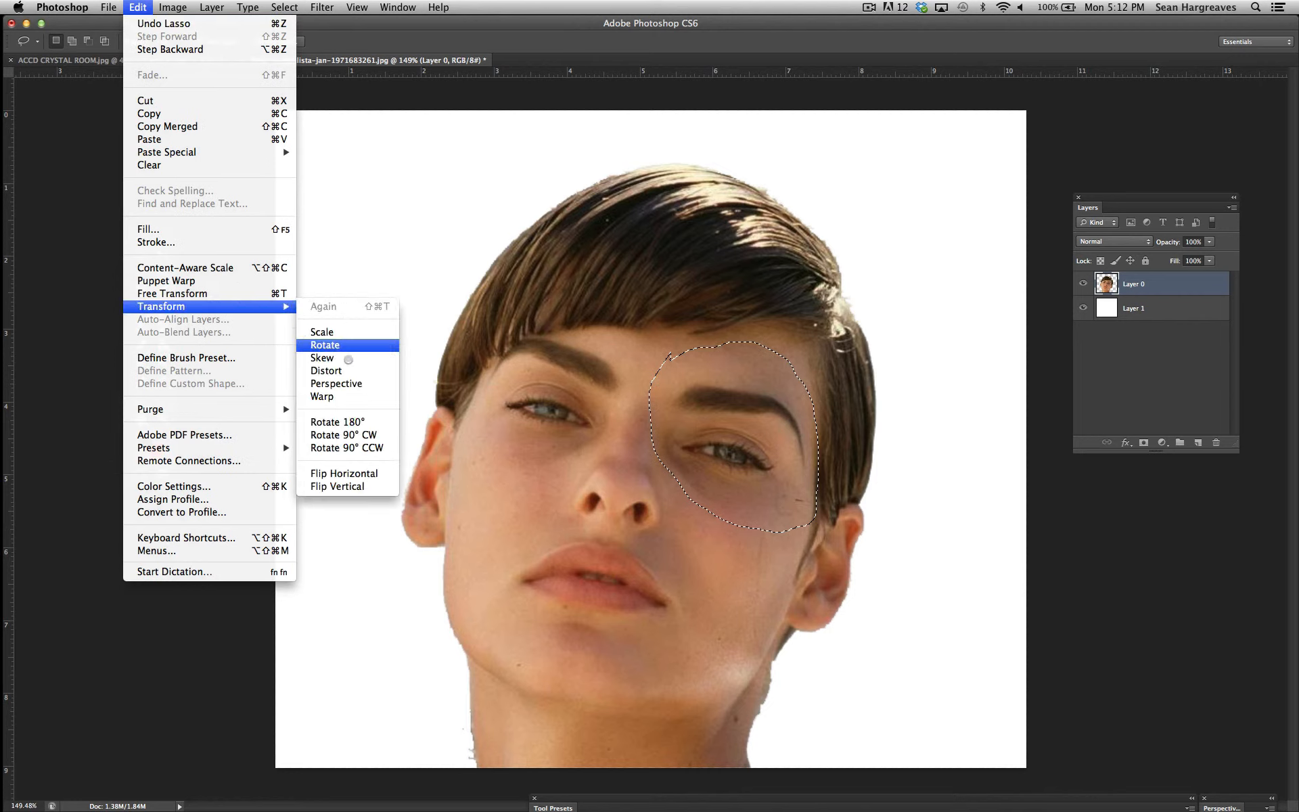
{"action": "left_click", "coordinate": [338, 397]}
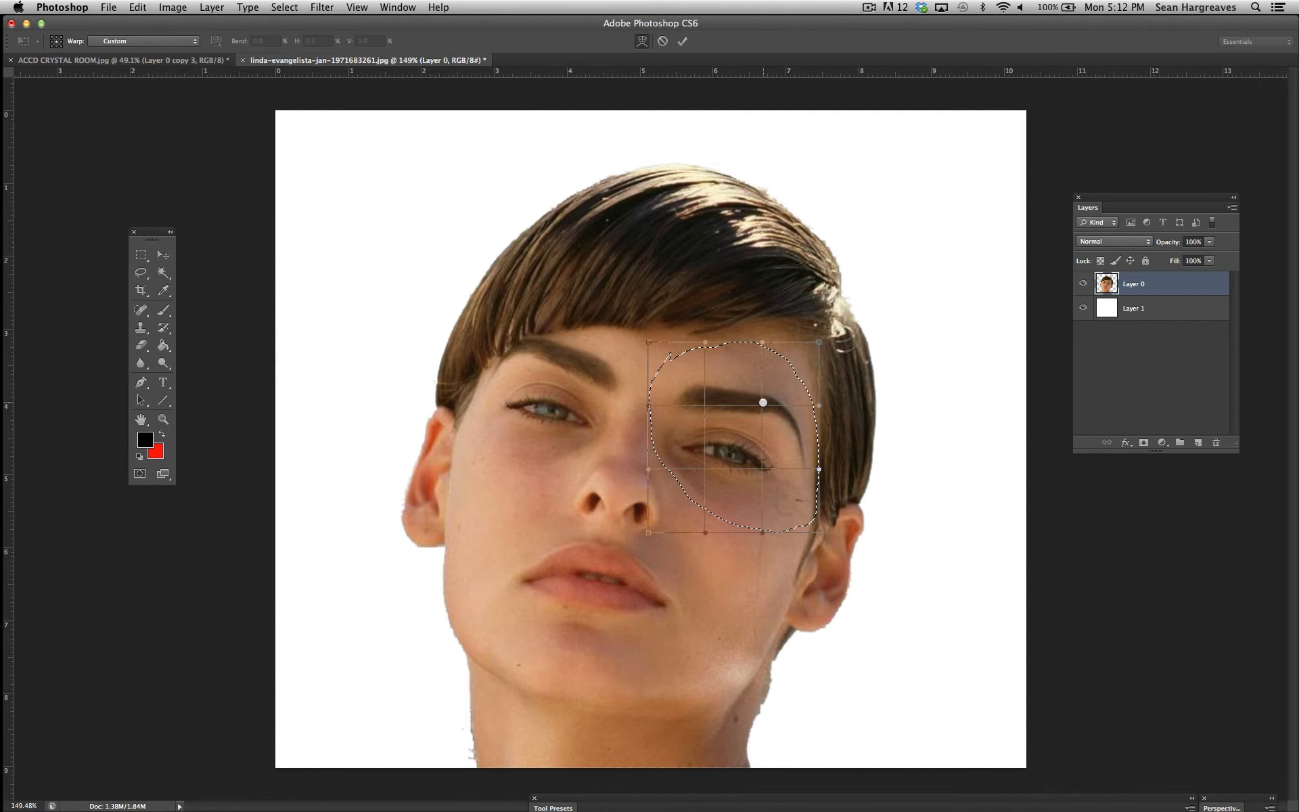
{"action": "left_click_drag", "start_coordinate": [762, 405], "coordinate": [760, 388]}
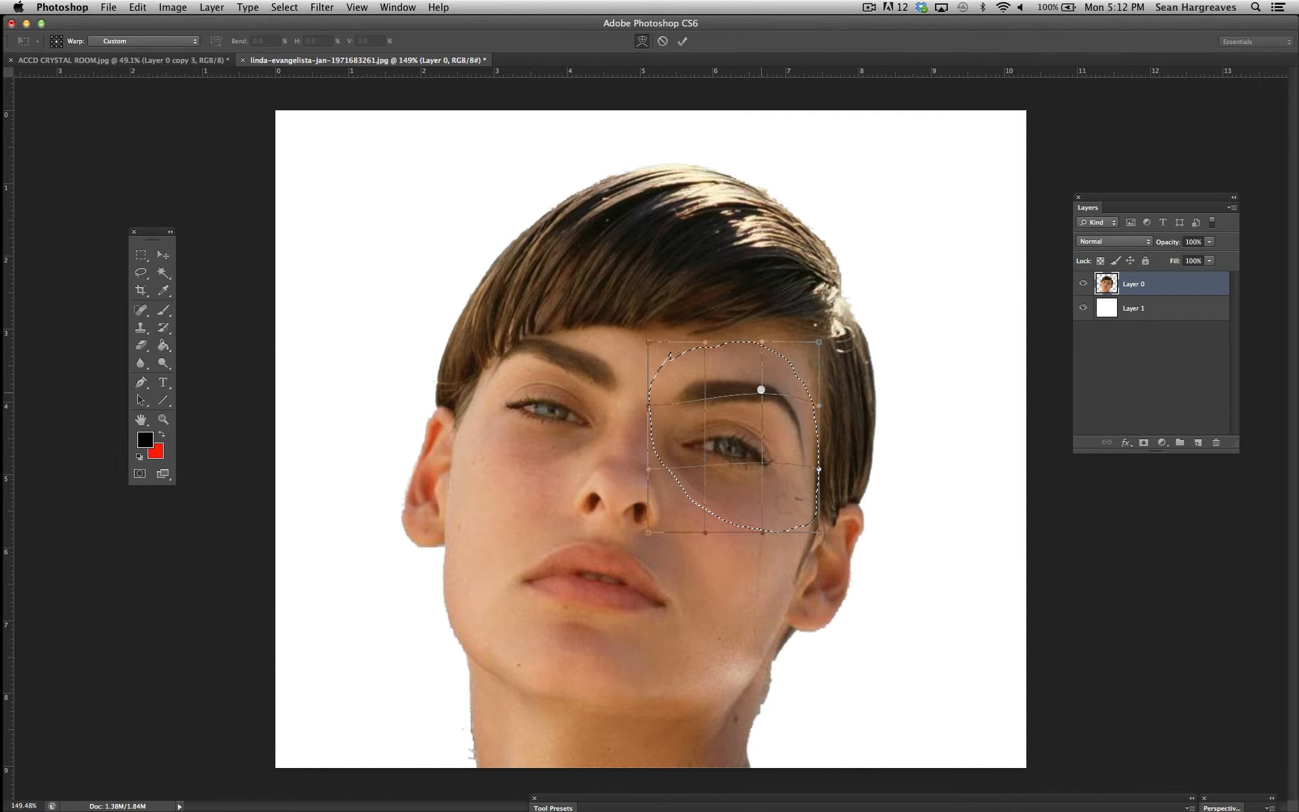
{"action": "left_click_drag", "start_coordinate": [737, 467], "coordinate": [741, 461]}
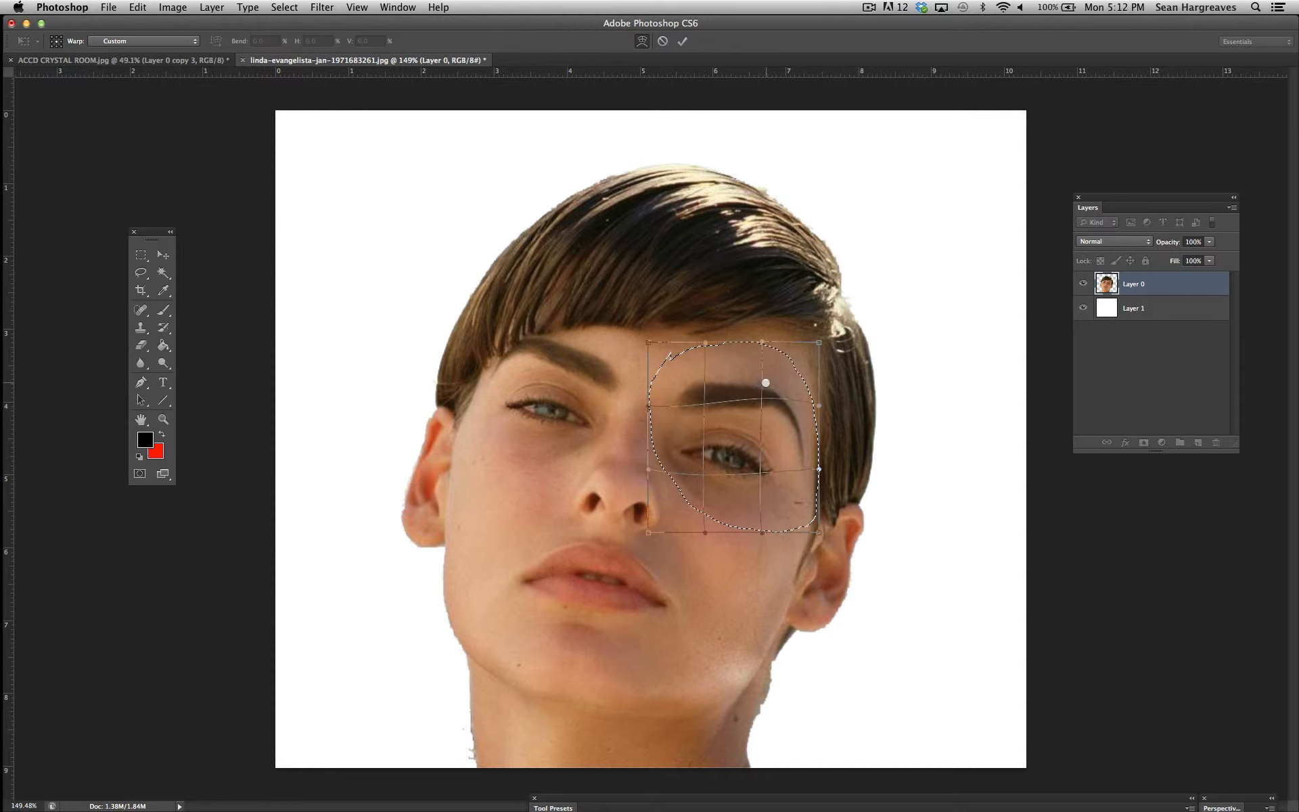
{"action": "left_click_drag", "start_coordinate": [766, 383], "coordinate": [765, 373]}
{"action": "left_click_drag", "start_coordinate": [748, 457], "coordinate": [743, 466]}
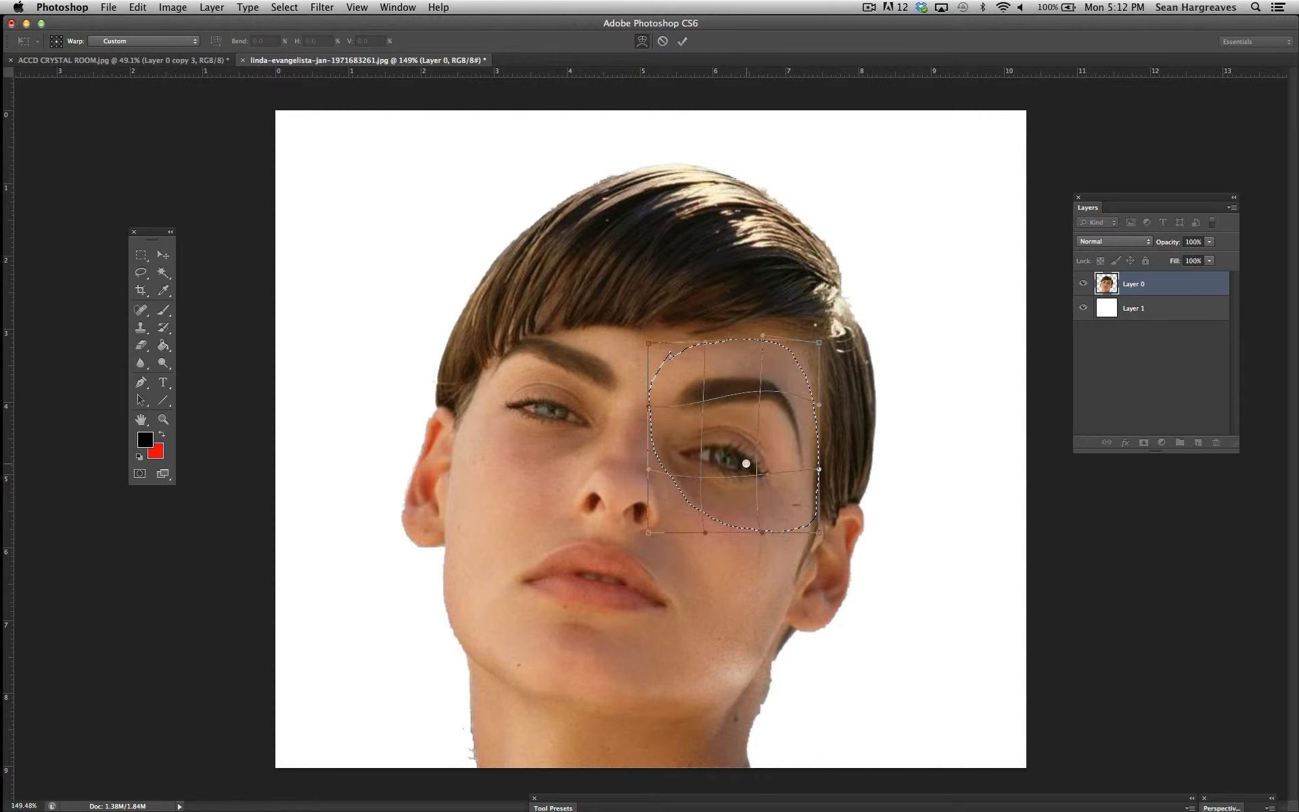
{"action": "left_click_drag", "start_coordinate": [756, 379], "coordinate": [761, 365]}
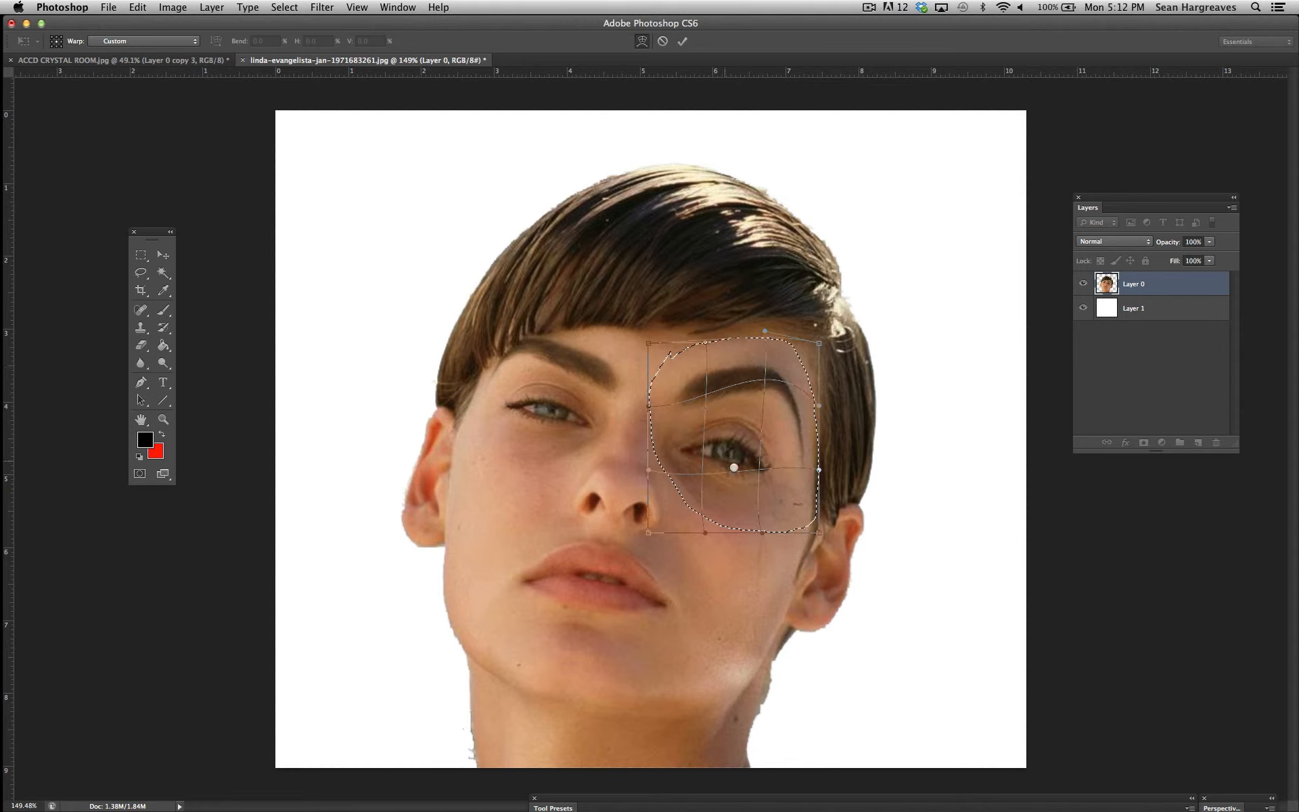
{"action": "left_click_drag", "start_coordinate": [752, 471], "coordinate": [756, 470]}
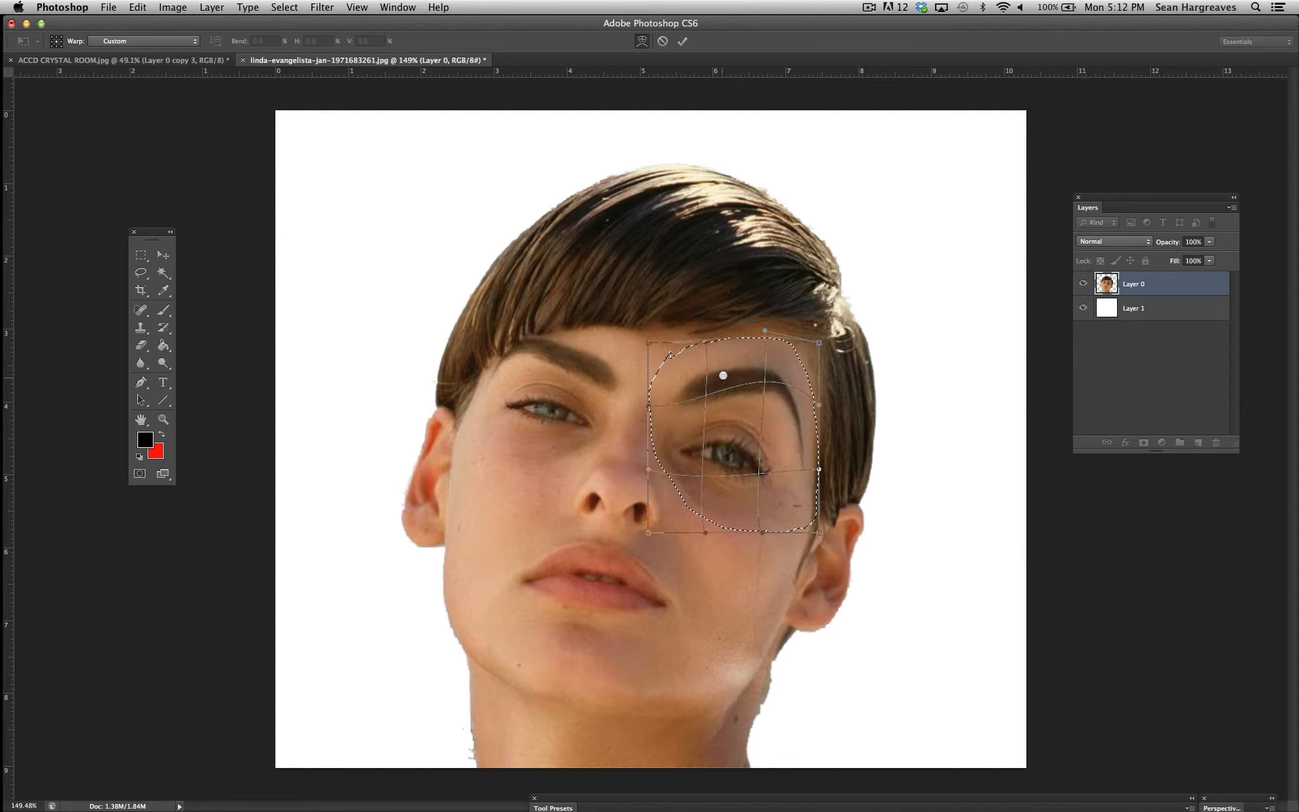
{"action": "left_click", "coordinate": [682, 41]}
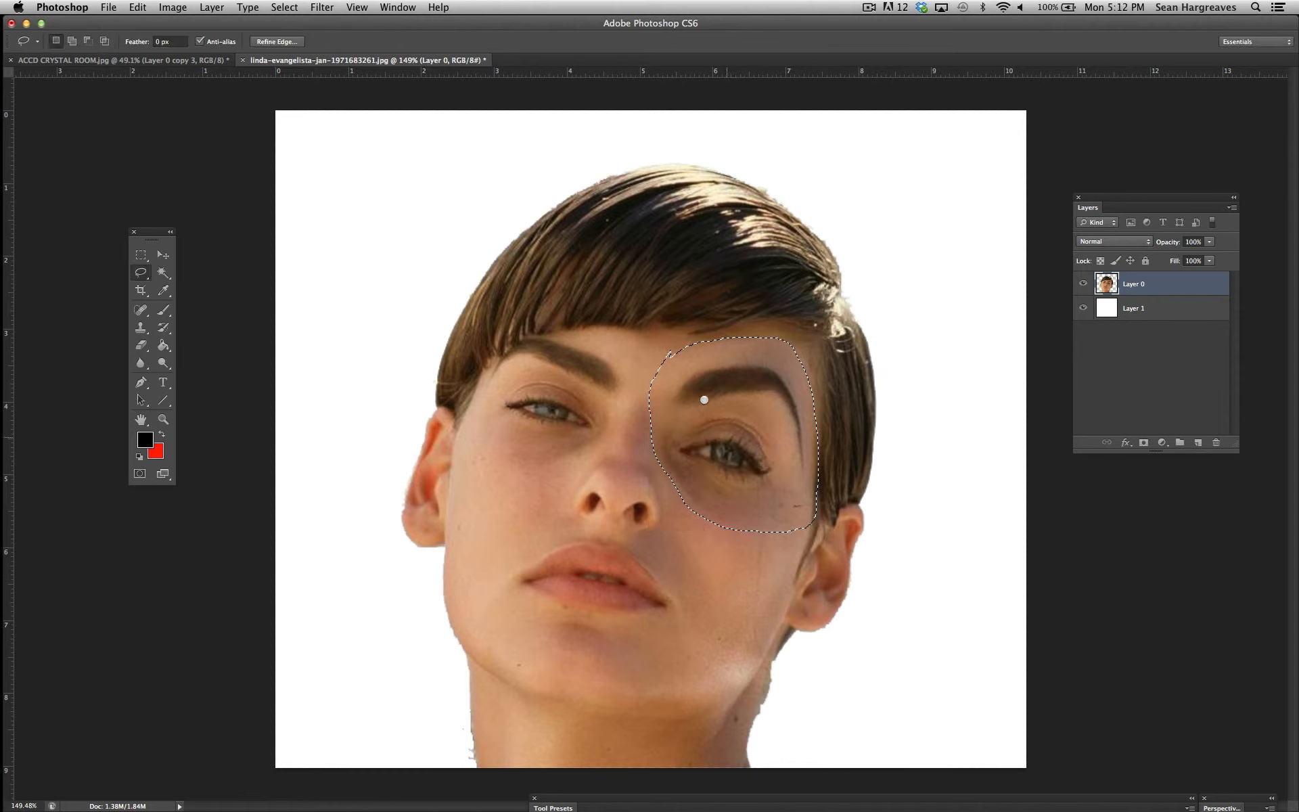
Deselect the eye area and lasso the ear on the left side of the face
{"action": "left_click", "coordinate": [284, 7]}
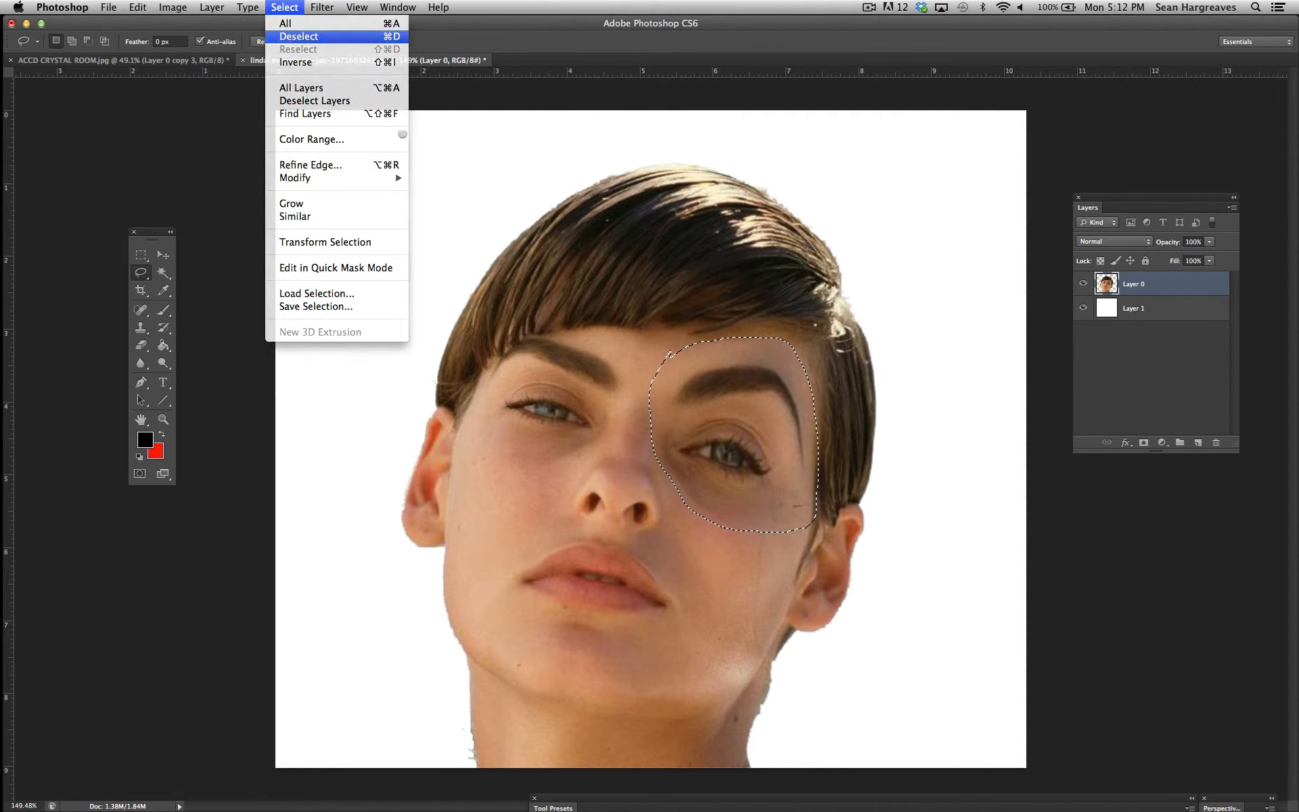
{"action": "left_click", "coordinate": [296, 37]}
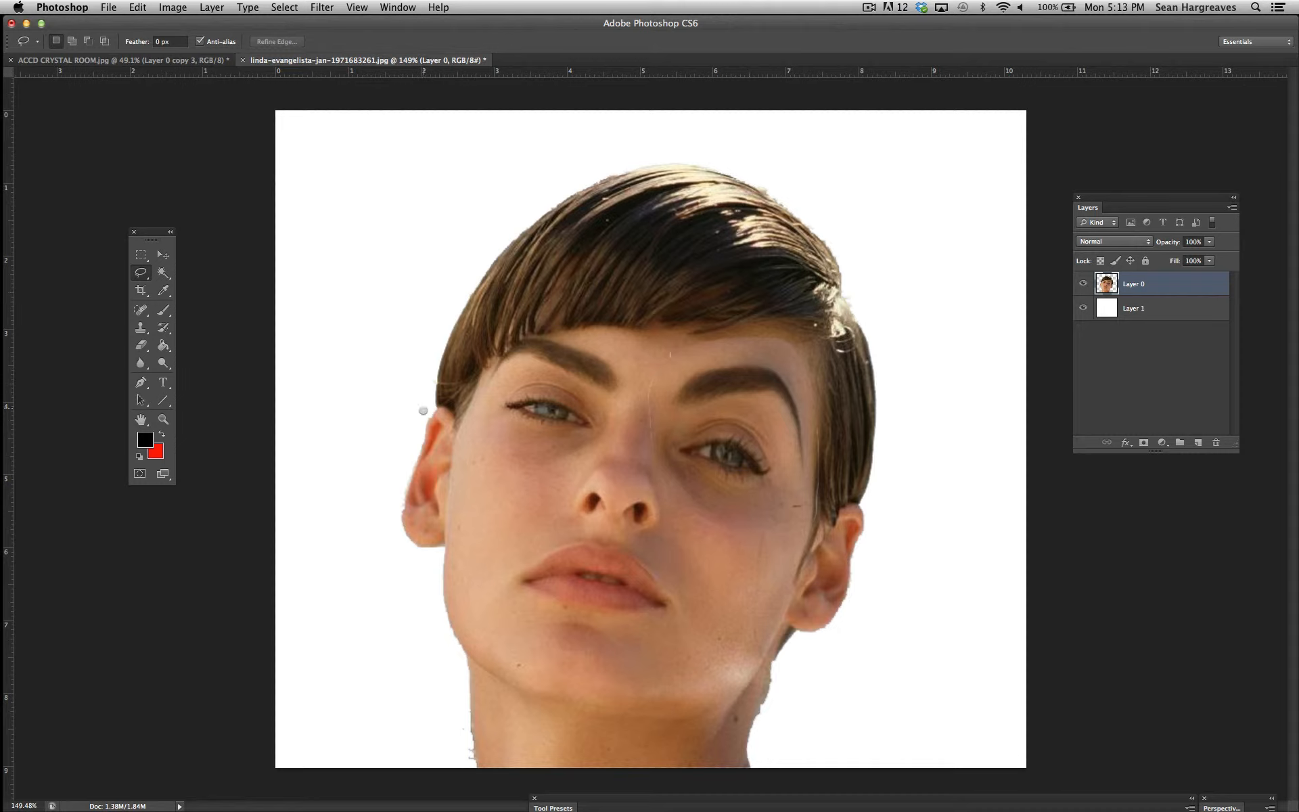
{"action": "left_click_drag", "start_coordinate": [411, 404], "coordinate": [454, 417]}
{"action": "mouse_move", "coordinate": [446, 532]}
{"action": "left_mouse_down"}
{"action": "mouse_move", "coordinate": [400, 575]}
{"action": "mouse_move", "coordinate": [386, 437]}
{"action": "mouse_move", "coordinate": [415, 394]}
{"action": "left_mouse_up"}
Warp the selected ear outward and upward to enlarge it, keep its inner edge against the head, and apply the warp
{"action": "left_click", "coordinate": [138, 8]}
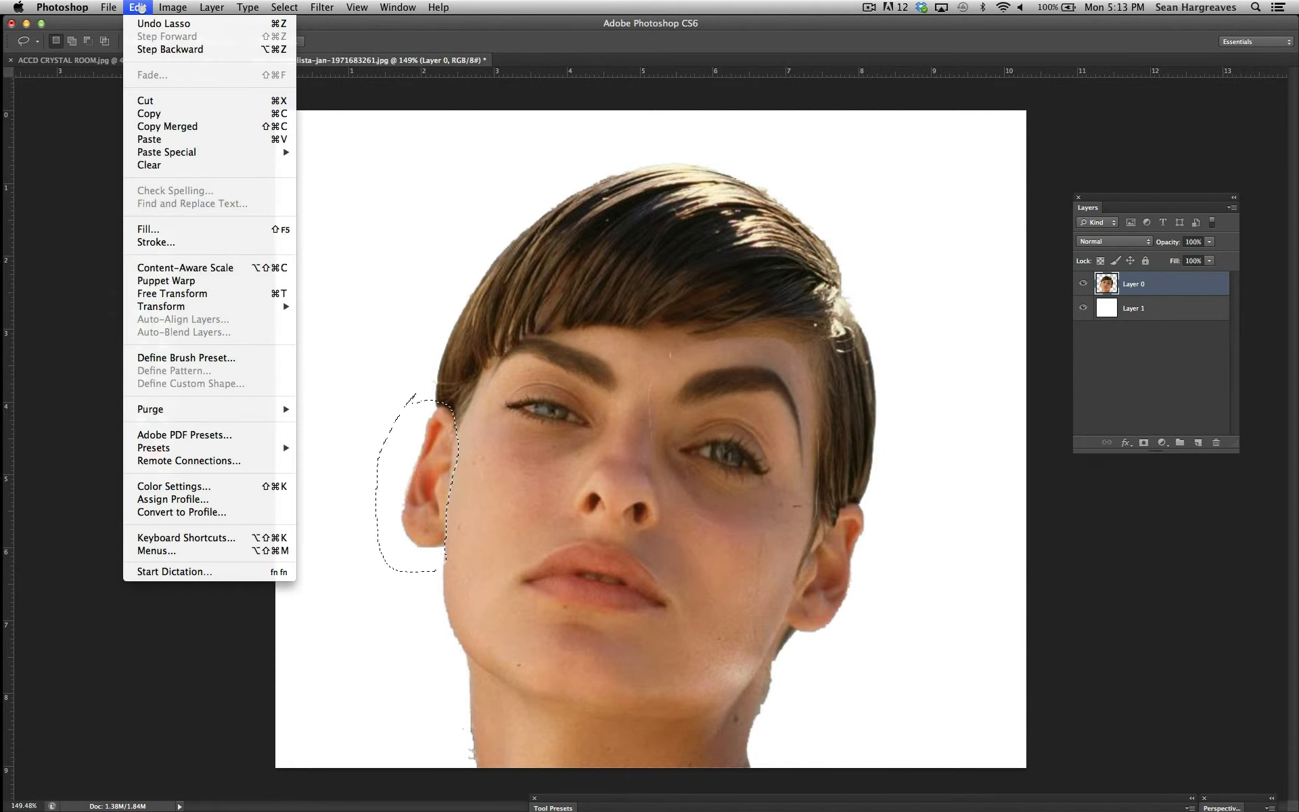
{"action": "mouse_move", "coordinate": [271, 304]}
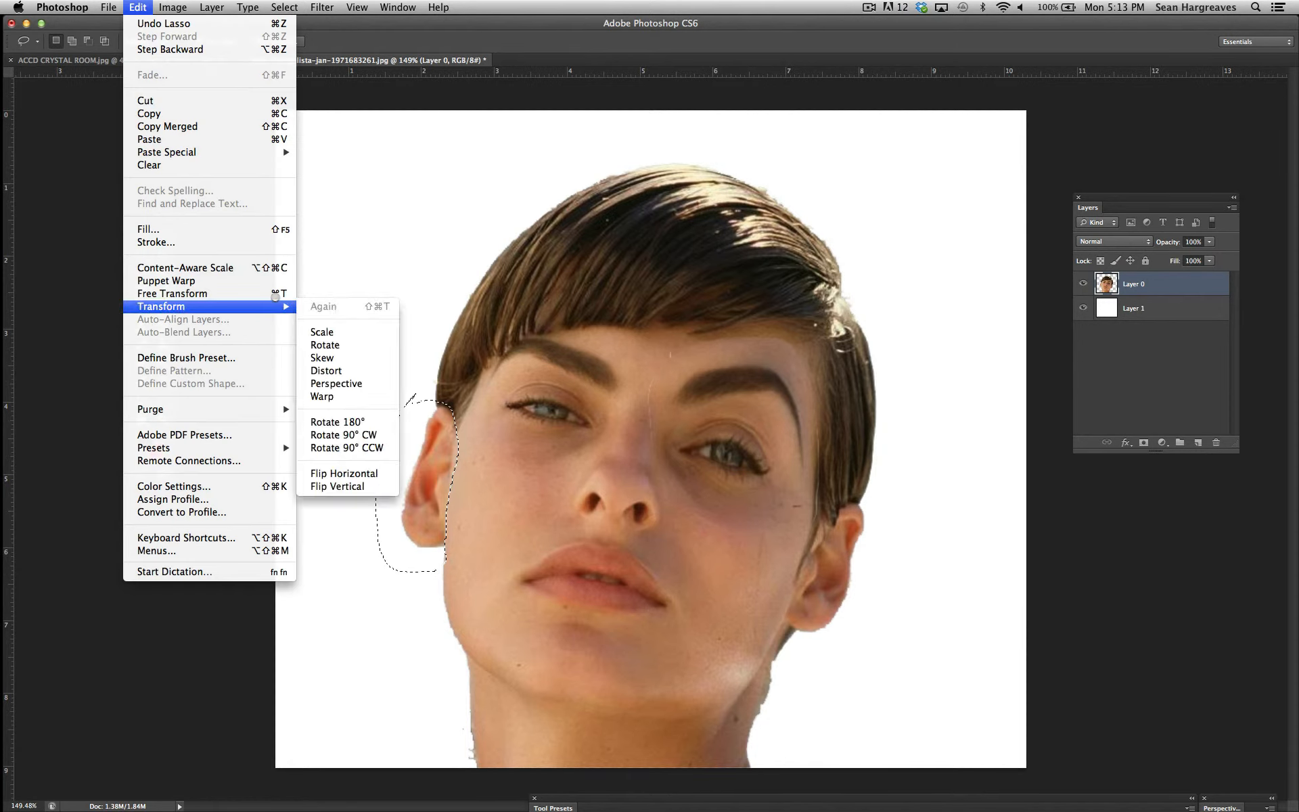
{"action": "left_click", "coordinate": [320, 396]}
{"action": "left_click_drag", "start_coordinate": [384, 471], "coordinate": [365, 410]}
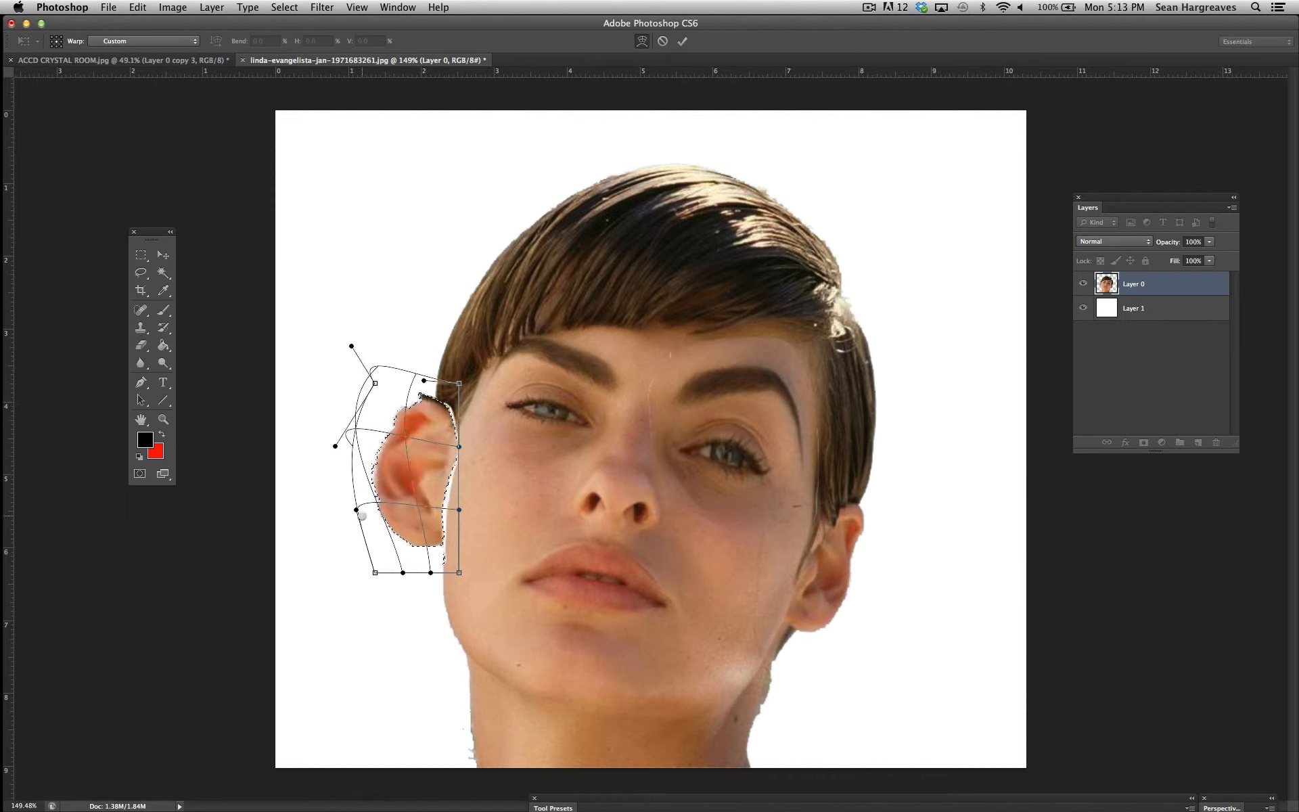
{"action": "left_click_drag", "start_coordinate": [370, 517], "coordinate": [365, 524]}
{"action": "left_click_drag", "start_coordinate": [446, 501], "coordinate": [452, 506]}
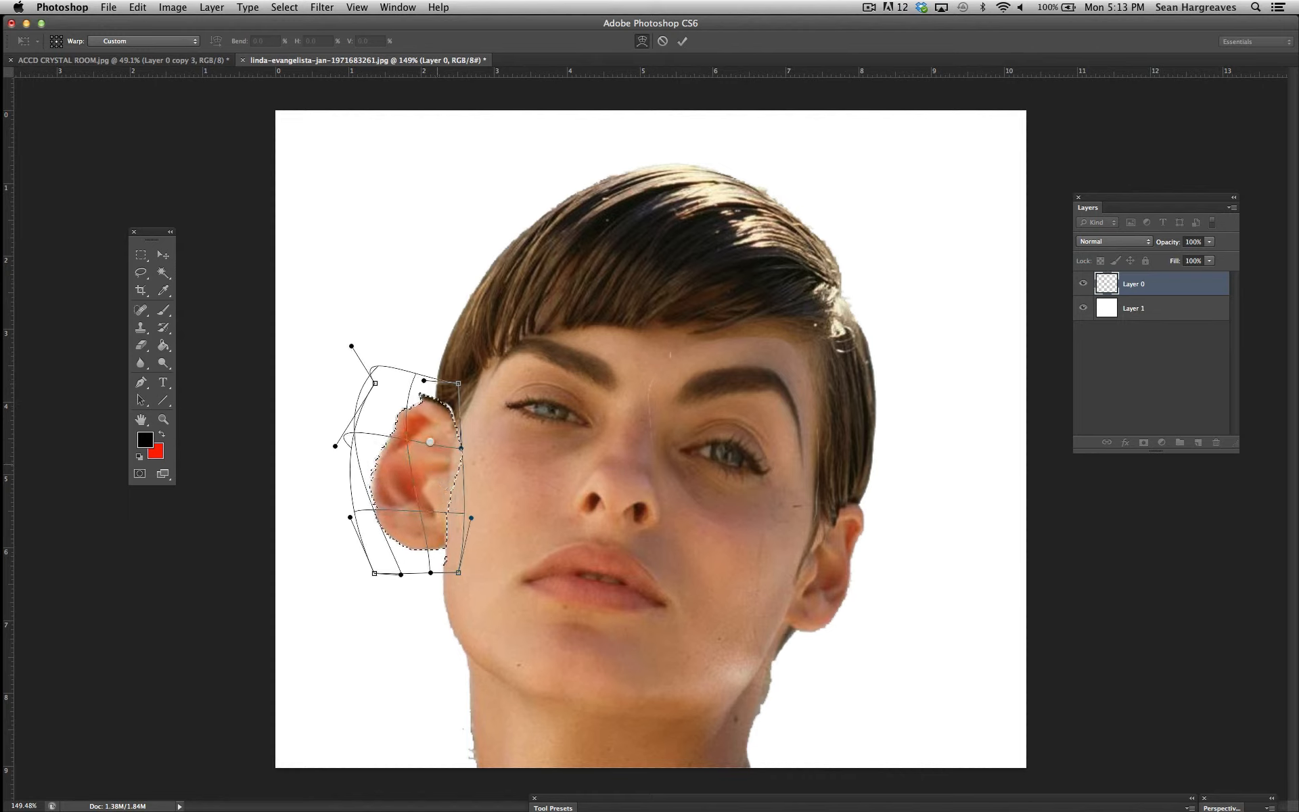
{"action": "key", "text": "Return"}
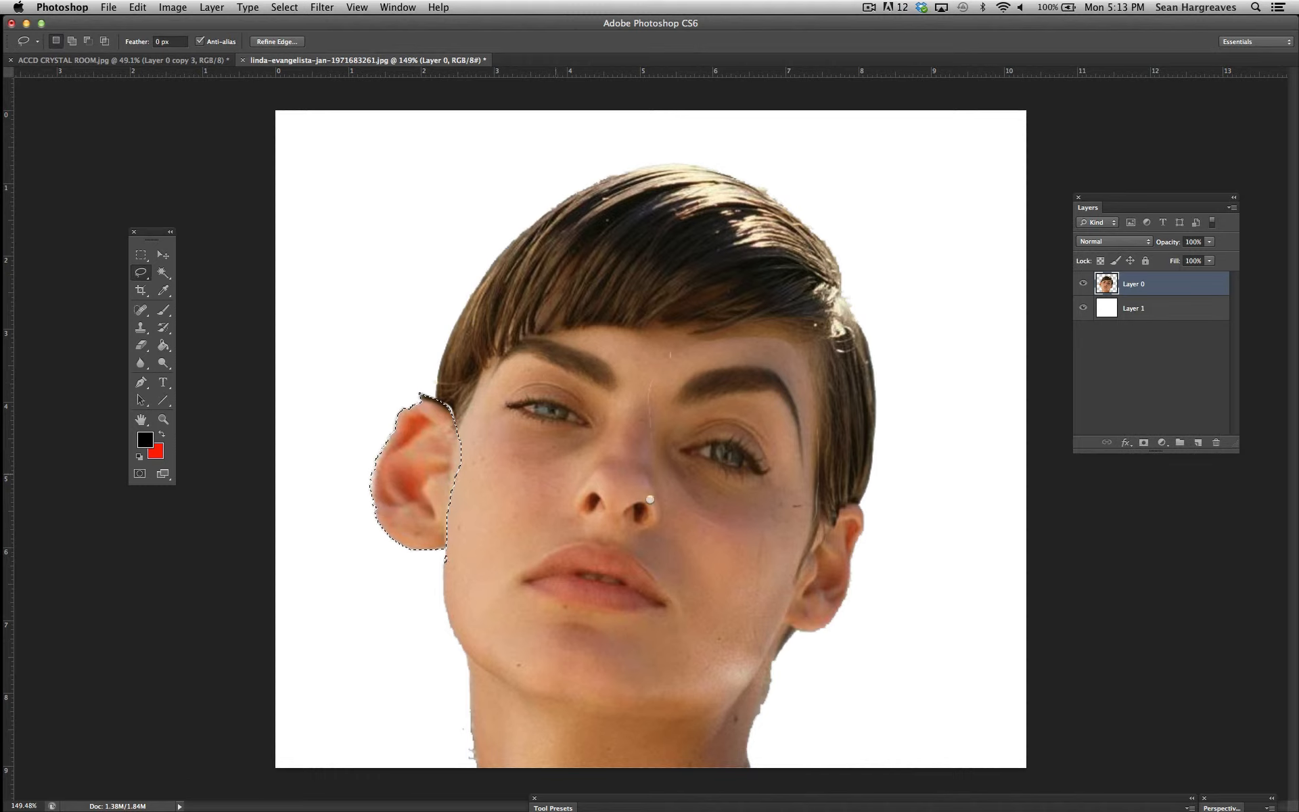
Lasso the ear on the right side of the face, warp it upward and outward into a pointed elf ear, and apply the warp
{"action": "mouse_move", "coordinate": [837, 504]}
{"action": "left_mouse_down"}
{"action": "mouse_move", "coordinate": [867, 503]}
{"action": "mouse_move", "coordinate": [873, 540]}
{"action": "mouse_move", "coordinate": [848, 631]}
{"action": "mouse_move", "coordinate": [800, 640]}
{"action": "left_mouse_up"}
{"action": "left_click_drag", "start_coordinate": [839, 494], "coordinate": [838, 500]}
{"action": "left_click", "coordinate": [137, 7]}
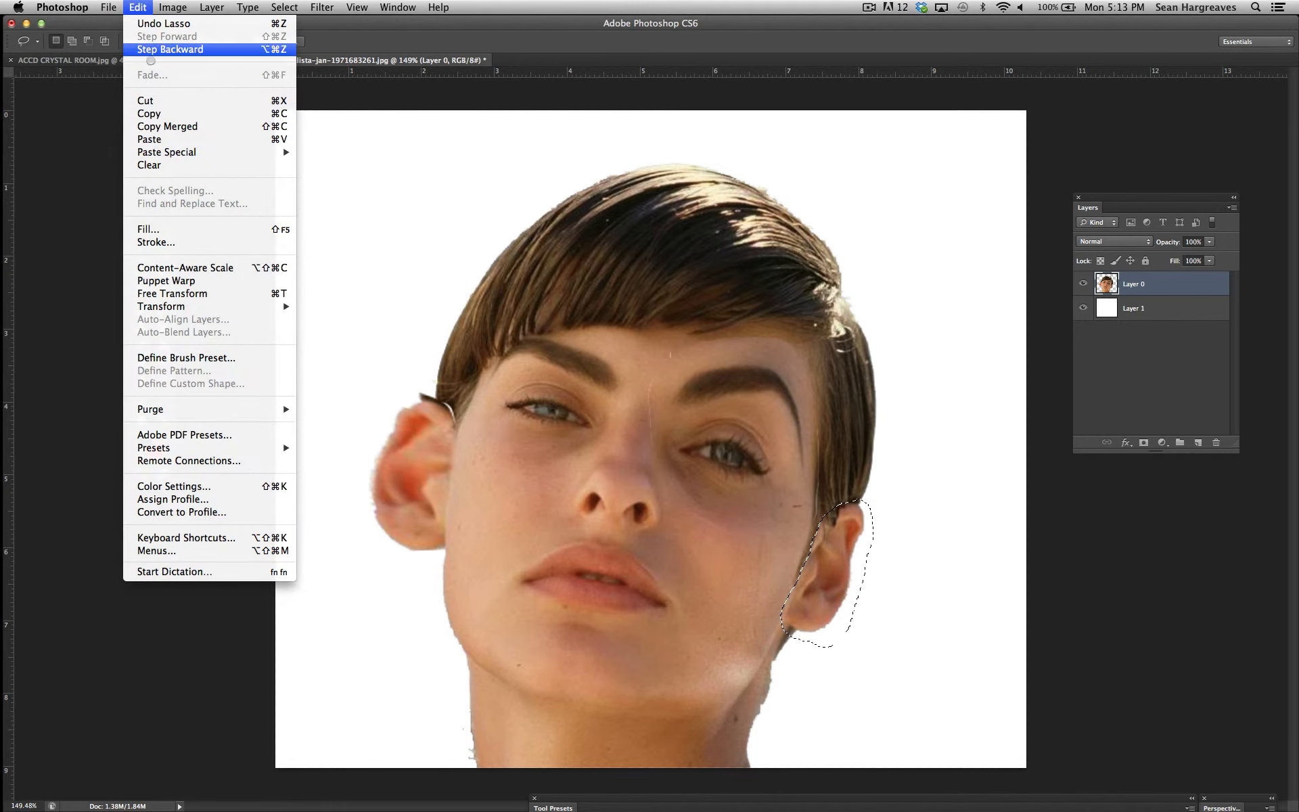
{"action": "mouse_move", "coordinate": [176, 306]}
{"action": "left_click", "coordinate": [318, 395]}
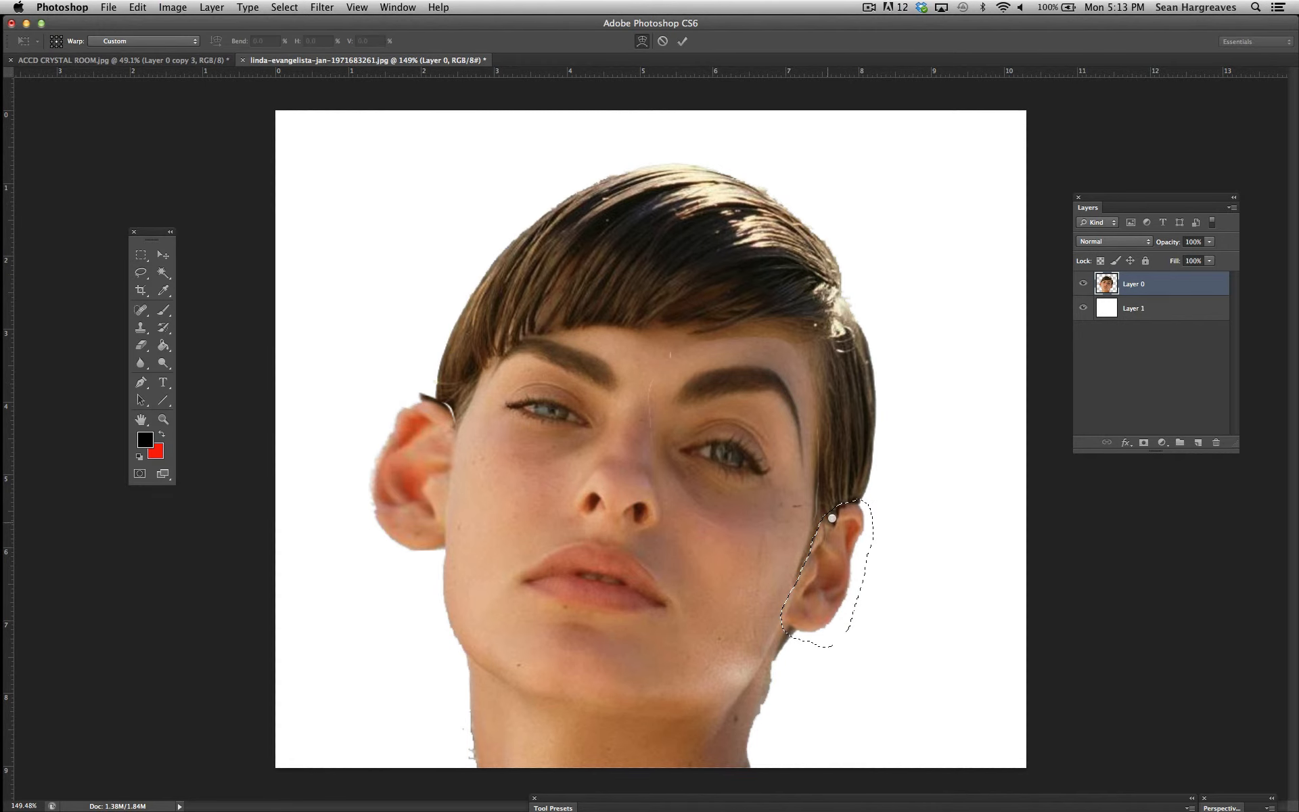
{"action": "left_click_drag", "start_coordinate": [862, 521], "coordinate": [910, 491]}
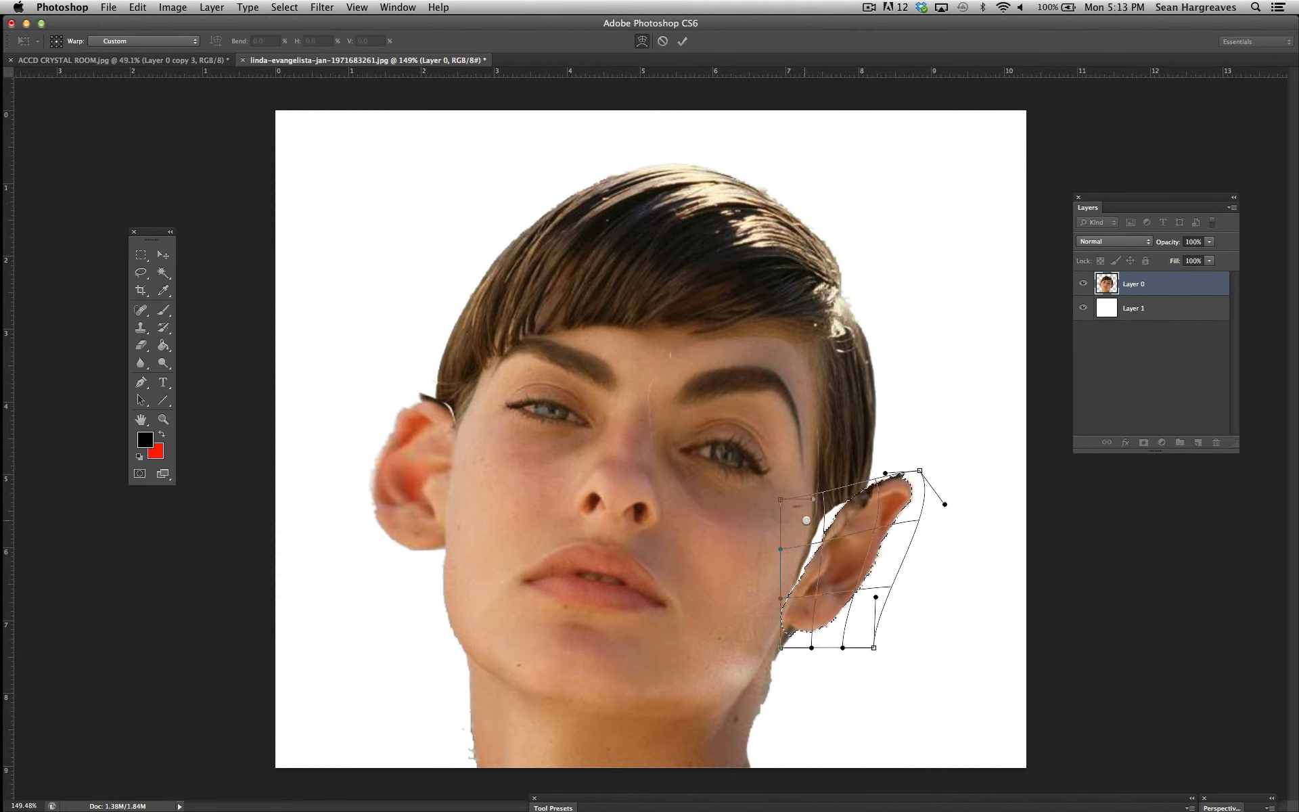
{"action": "left_click_drag", "start_coordinate": [807, 520], "coordinate": [794, 520]}
{"action": "left_click_drag", "start_coordinate": [907, 534], "coordinate": [911, 499]}
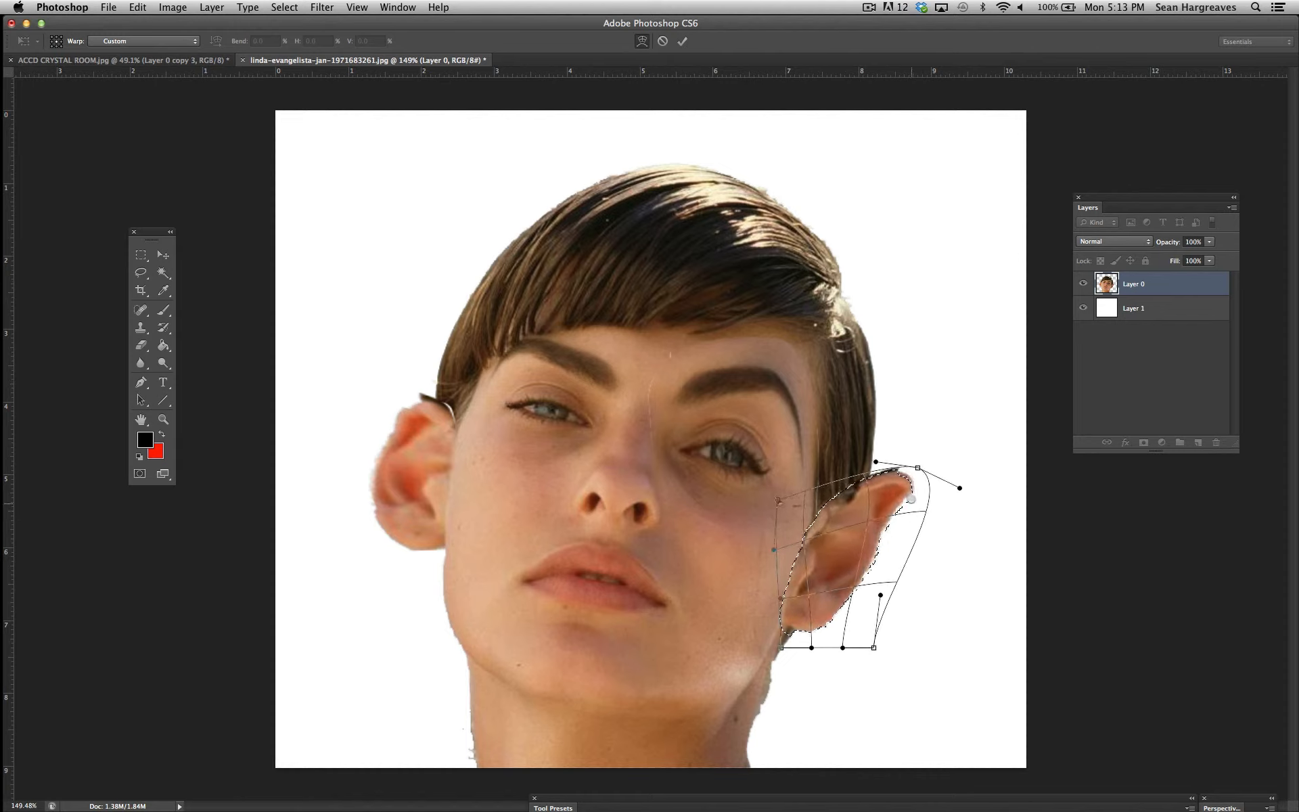
{"action": "left_click_drag", "start_coordinate": [858, 623], "coordinate": [869, 626]}
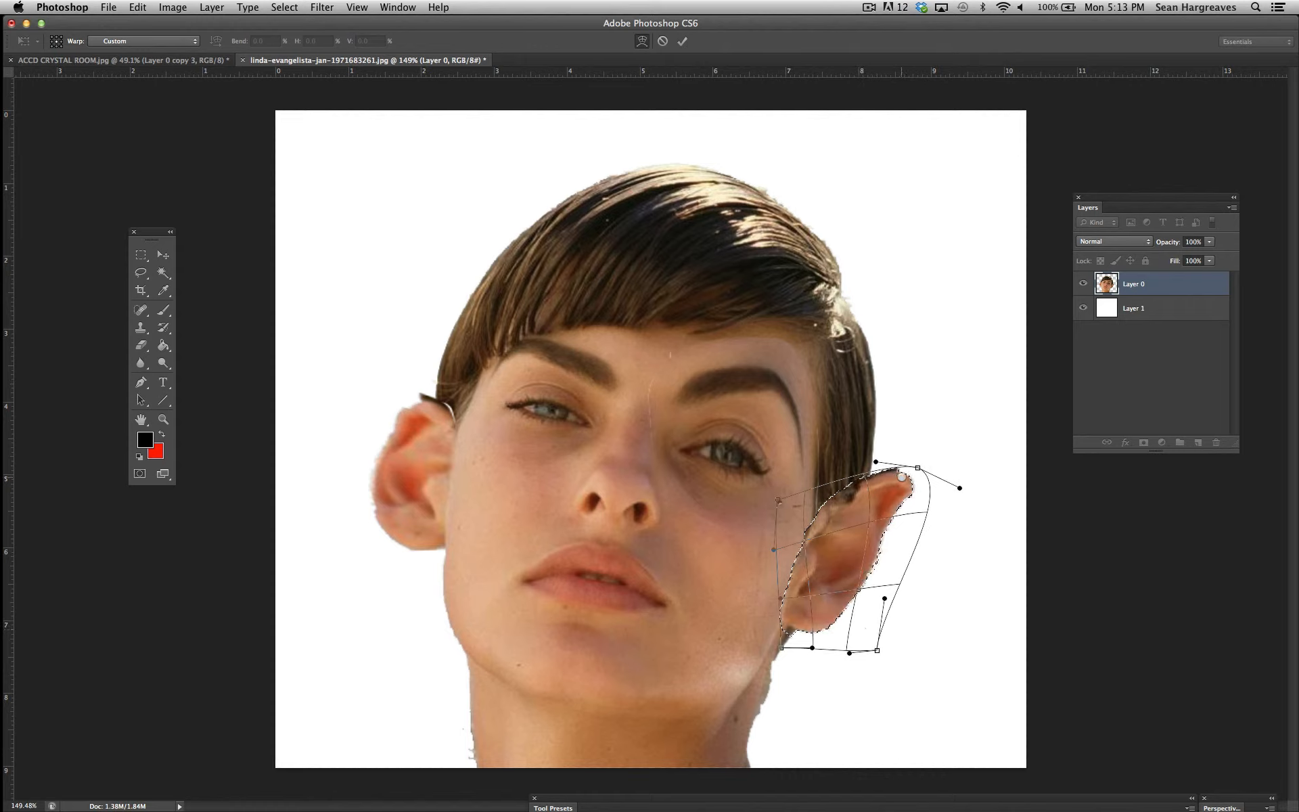
{"action": "mouse_move", "coordinate": [903, 476]}
{"action": "left_mouse_down"}
{"action": "mouse_move", "coordinate": [917, 475]}
{"action": "mouse_move", "coordinate": [917, 498]}
{"action": "mouse_move", "coordinate": [916, 460]}
{"action": "left_mouse_up"}
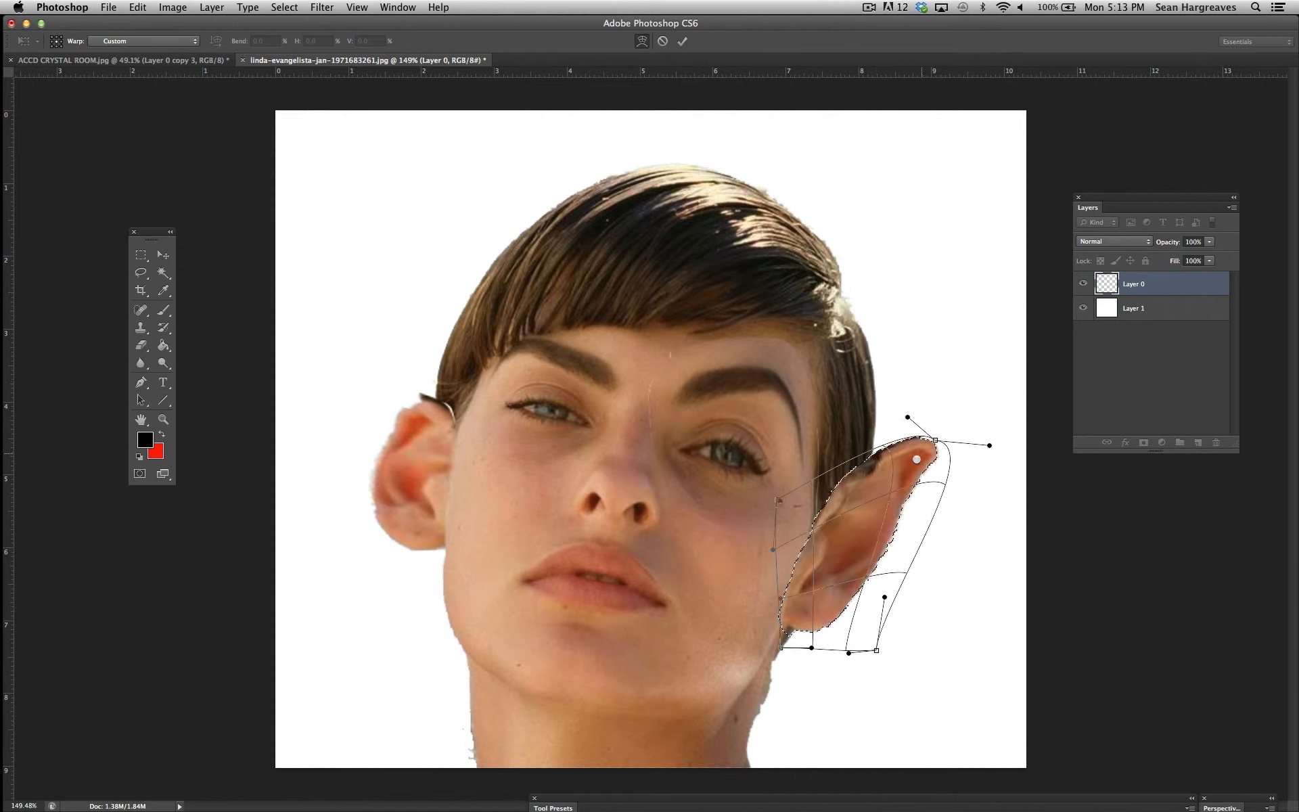
{"action": "left_click", "coordinate": [682, 40]}
{"action": "key", "text": "l"}
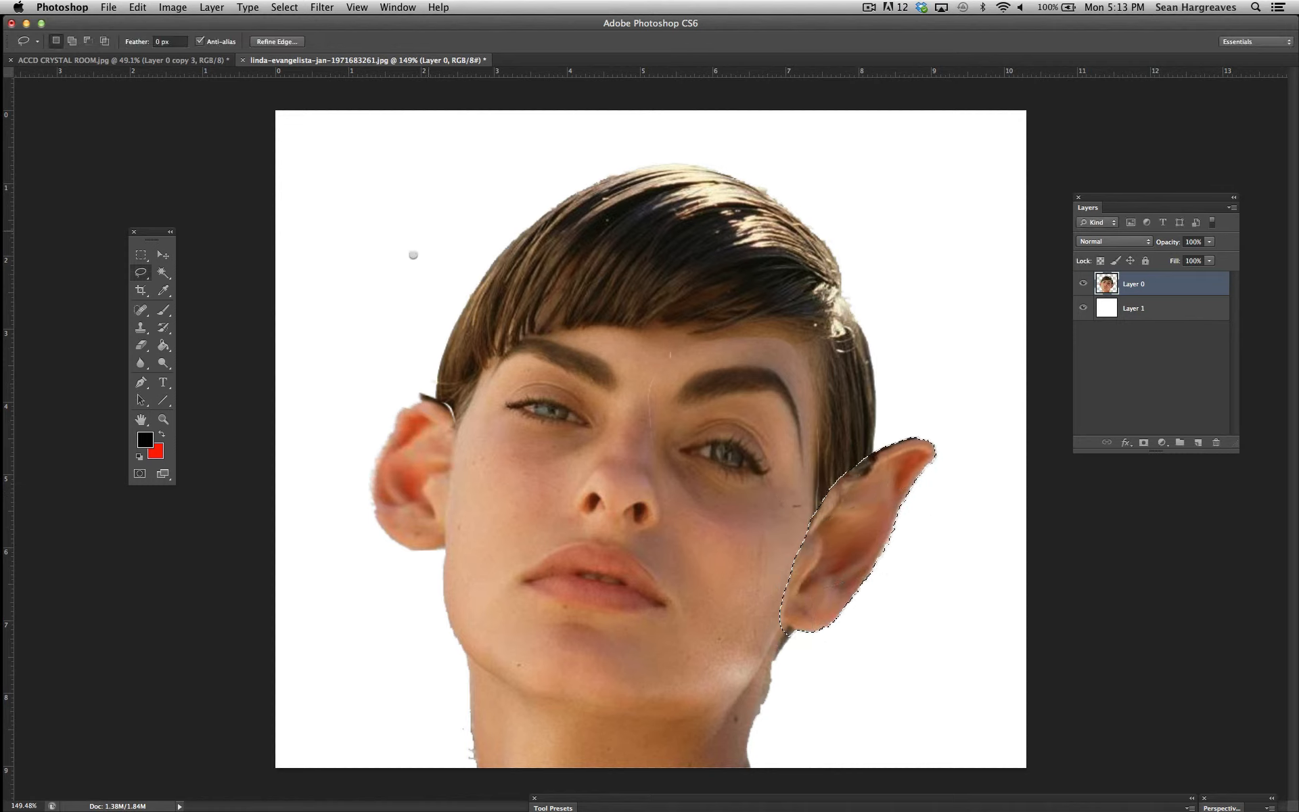
Deselect the ear and clean up the stray dark edges and white gap above the ears with the Clone Stamp and Eraser
{"action": "left_click", "coordinate": [285, 6]}
{"action": "left_click", "coordinate": [293, 35]}
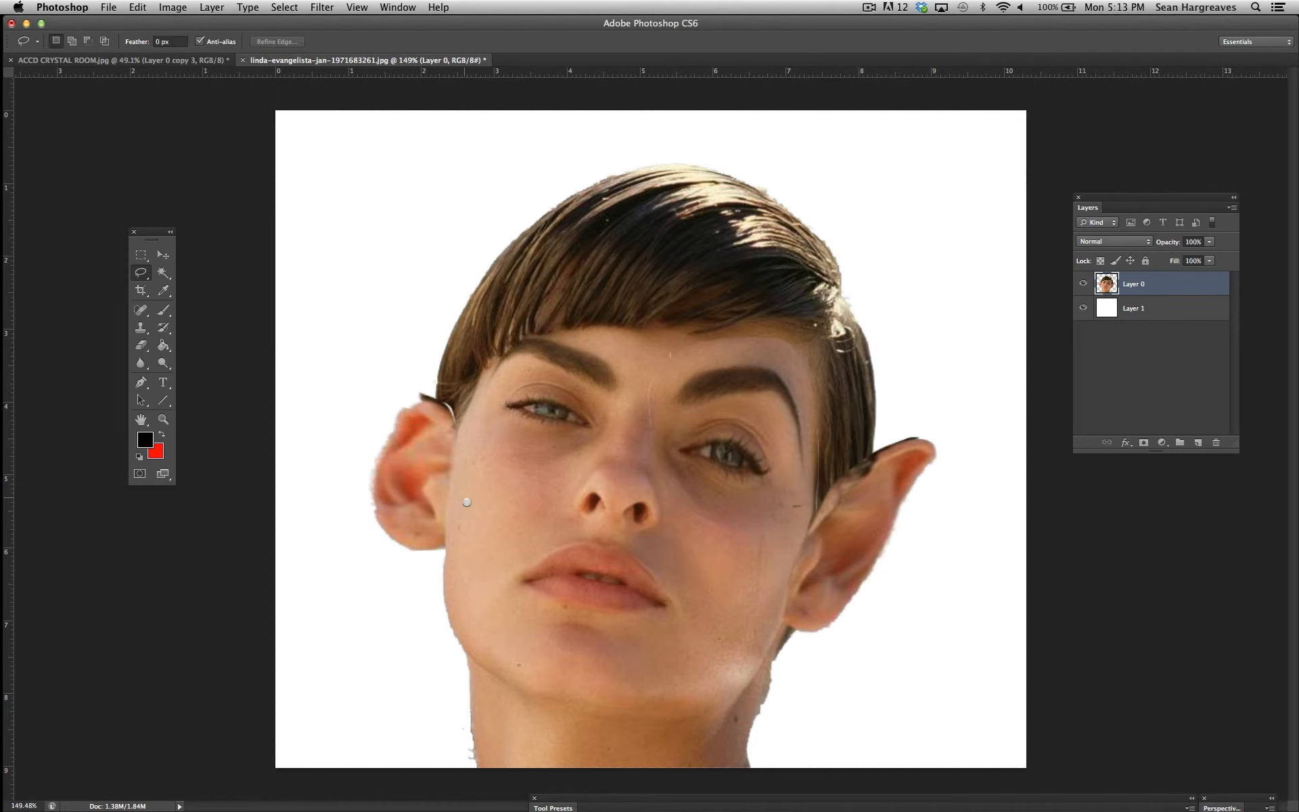
{"action": "left_click", "coordinate": [141, 328]}
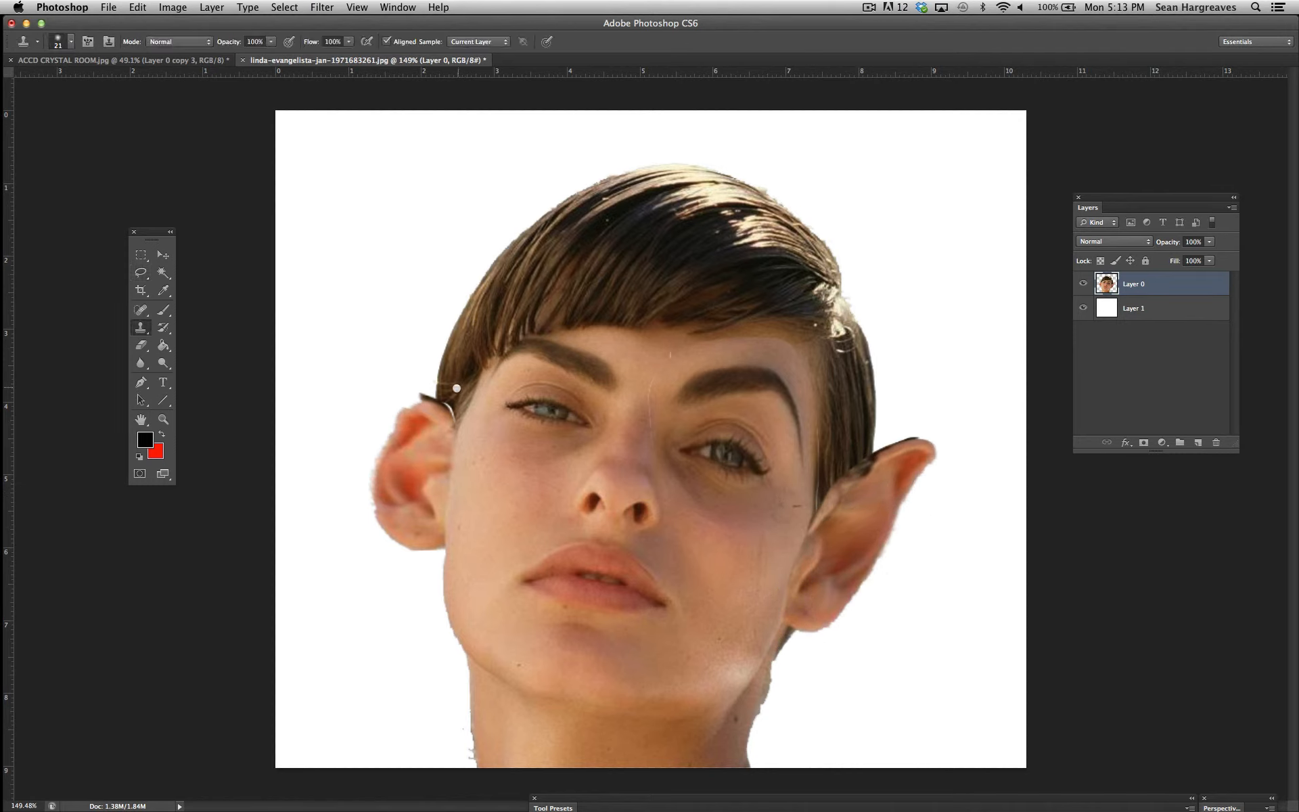
{"action": "left_click_drag", "start_coordinate": [452, 396], "coordinate": [454, 411]}
{"action": "left_click", "coordinate": [141, 345]}
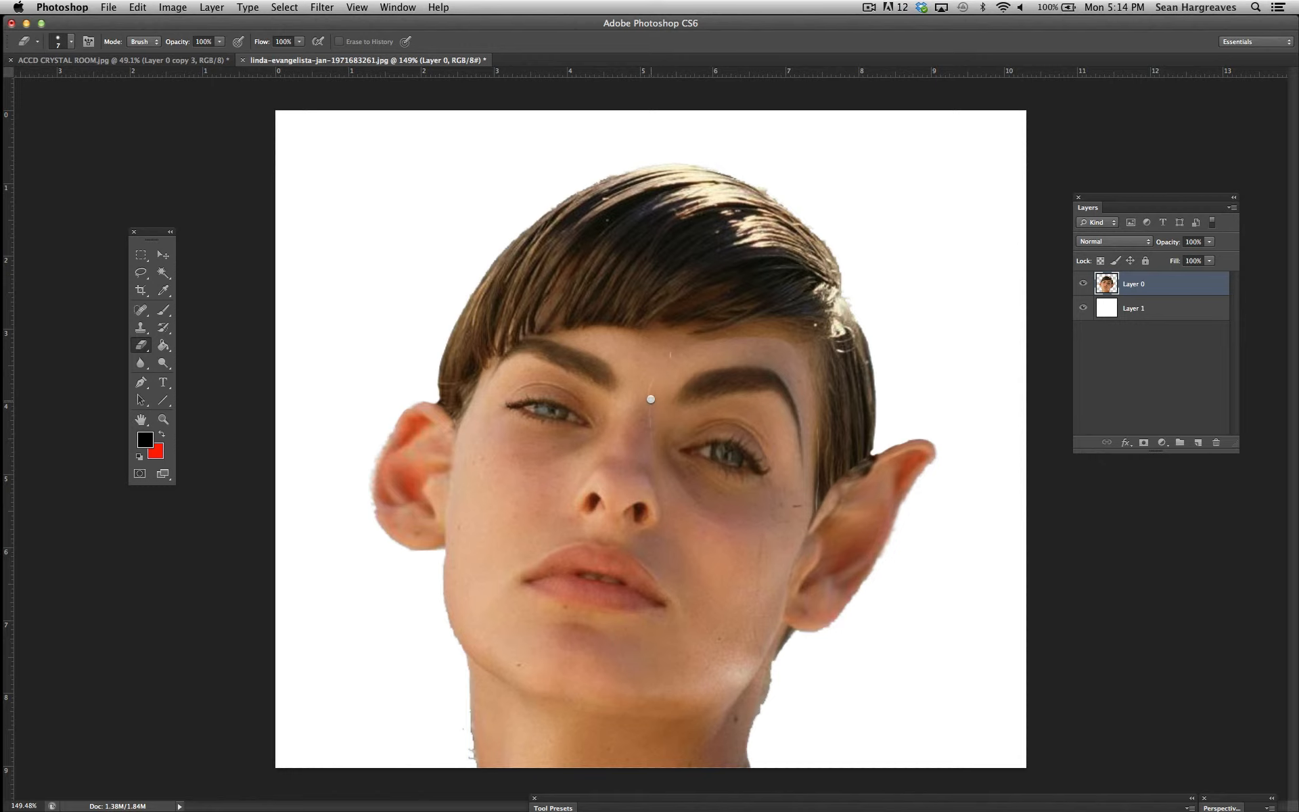
Clone skin over the thin white seam running from the forehead down the bridge of the nose
{"action": "left_click", "coordinate": [163, 419]}
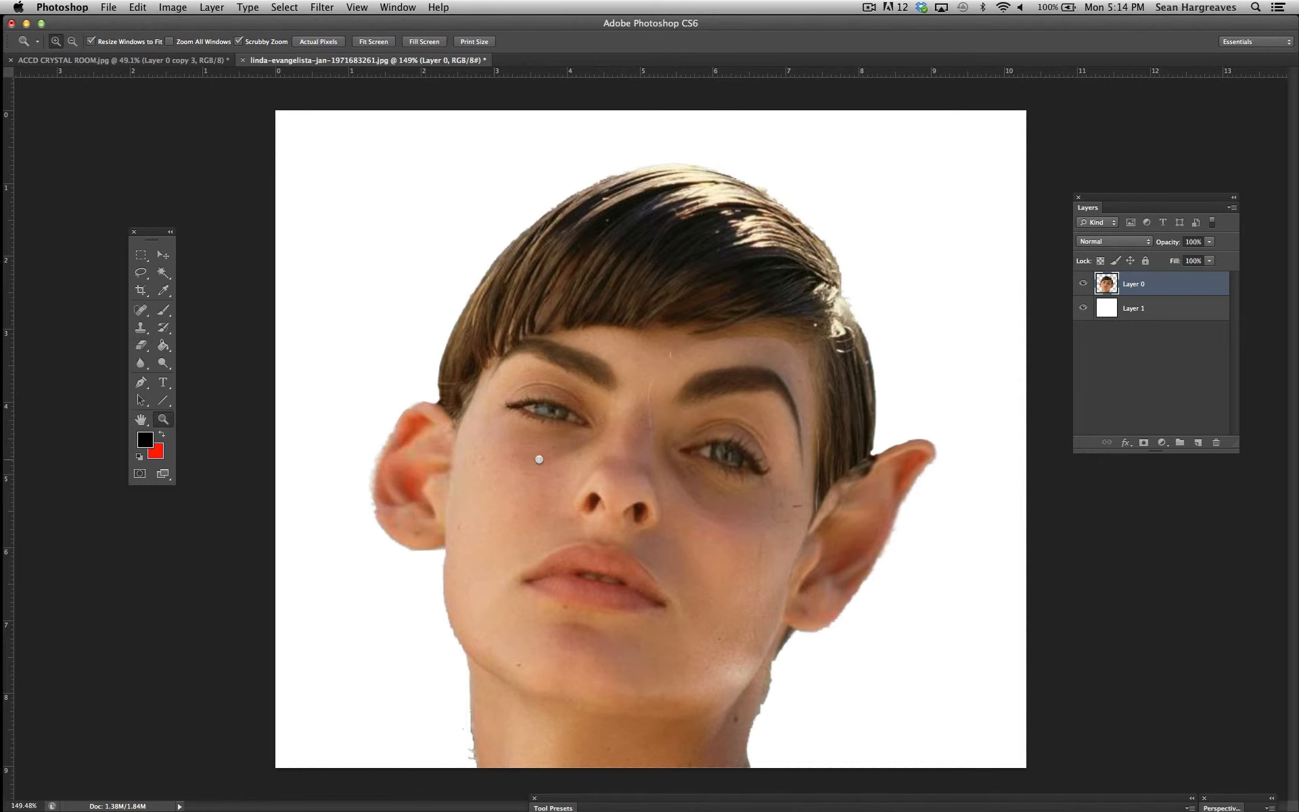
{"action": "left_click_drag", "start_coordinate": [627, 424], "coordinate": [700, 284]}
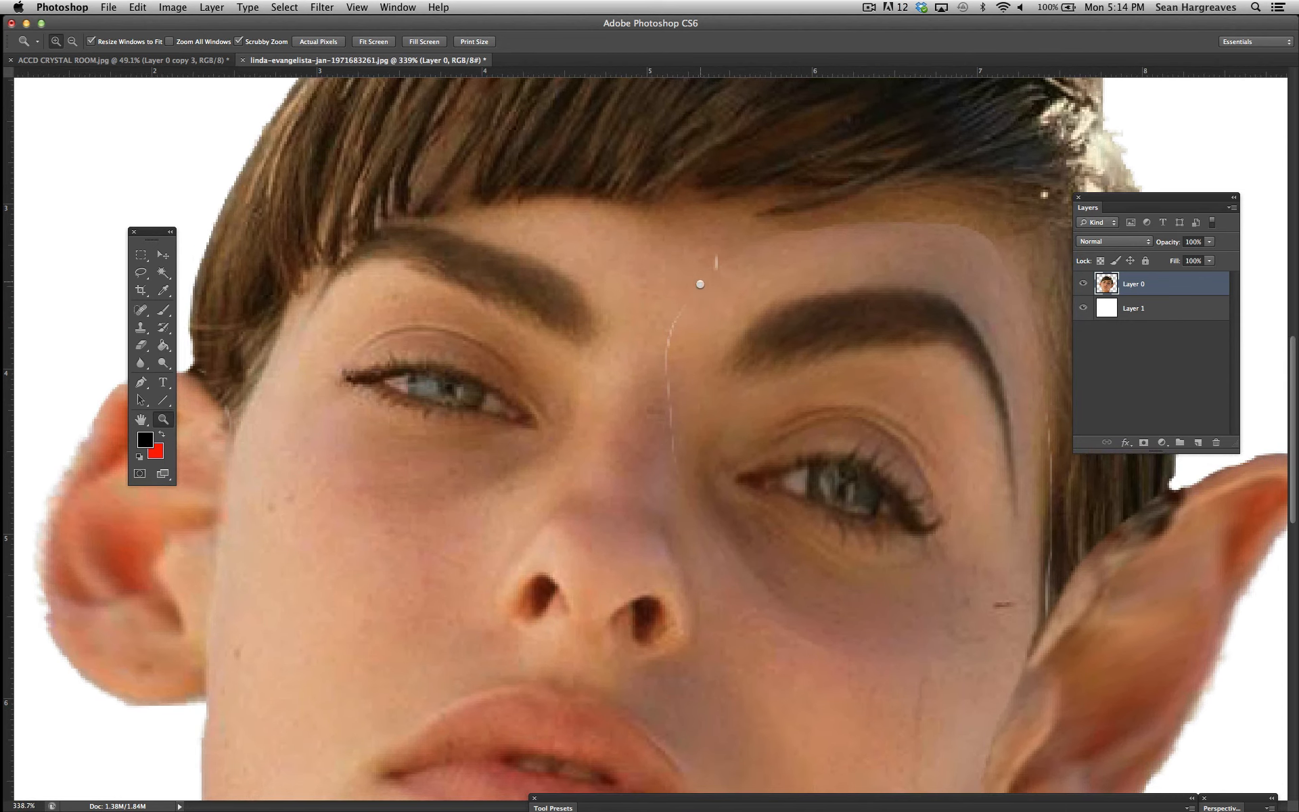
{"action": "left_click", "coordinate": [141, 328]}
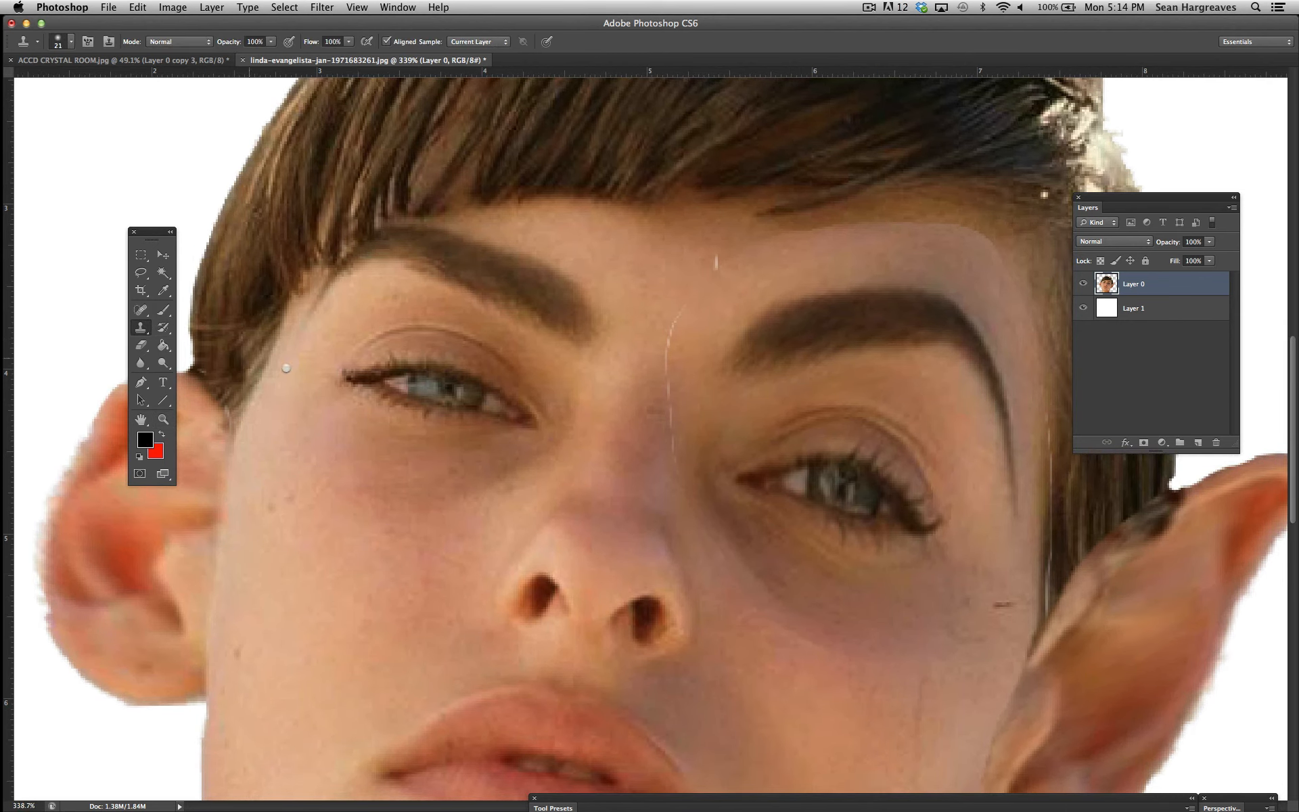
{"action": "key", "text": "super+z"}
{"action": "left_click_drag", "start_coordinate": [685, 303], "coordinate": [680, 457]}
Set the Clone Stamp opacity to 53% and blend the retouched skin on the bridge of the nose
{"action": "left_click", "coordinate": [271, 41]}
{"action": "left_click_drag", "start_coordinate": [273, 54], "coordinate": [242, 54]}
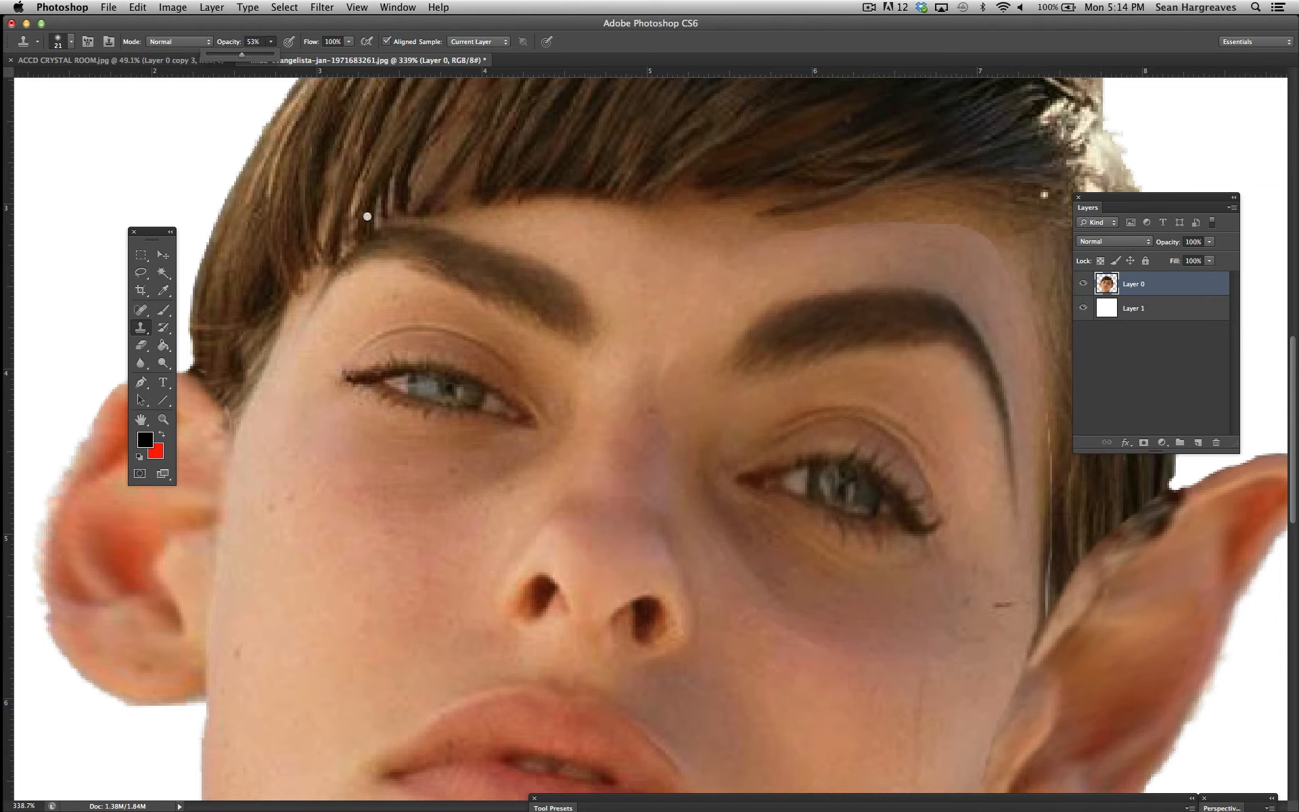
{"action": "left_click", "coordinate": [642, 437]}
{"action": "mouse_move", "coordinate": [650, 394]}
{"action": "left_mouse_down"}
{"action": "mouse_move", "coordinate": [671, 352]}
{"action": "mouse_move", "coordinate": [671, 398]}
{"action": "mouse_move", "coordinate": [656, 384]}
{"action": "left_mouse_up"}
{"action": "left_click", "coordinate": [701, 468], "text": "alt"}
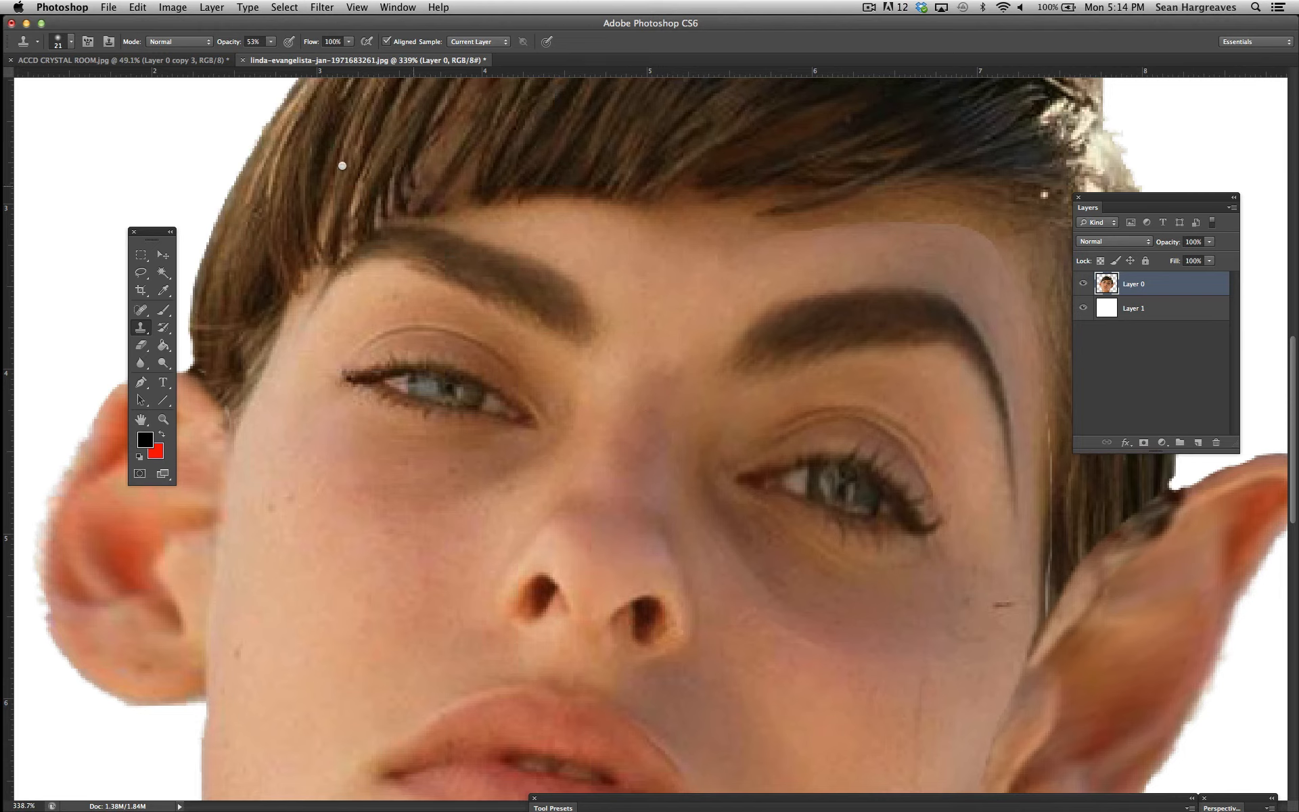
Rotate the portrait layer 180° and undo the rotation
{"action": "key", "text": "z"}
{"action": "left_click_drag", "start_coordinate": [517, 450], "coordinate": [463, 450]}
{"action": "left_click_drag", "start_coordinate": [594, 408], "coordinate": [589, 407]}
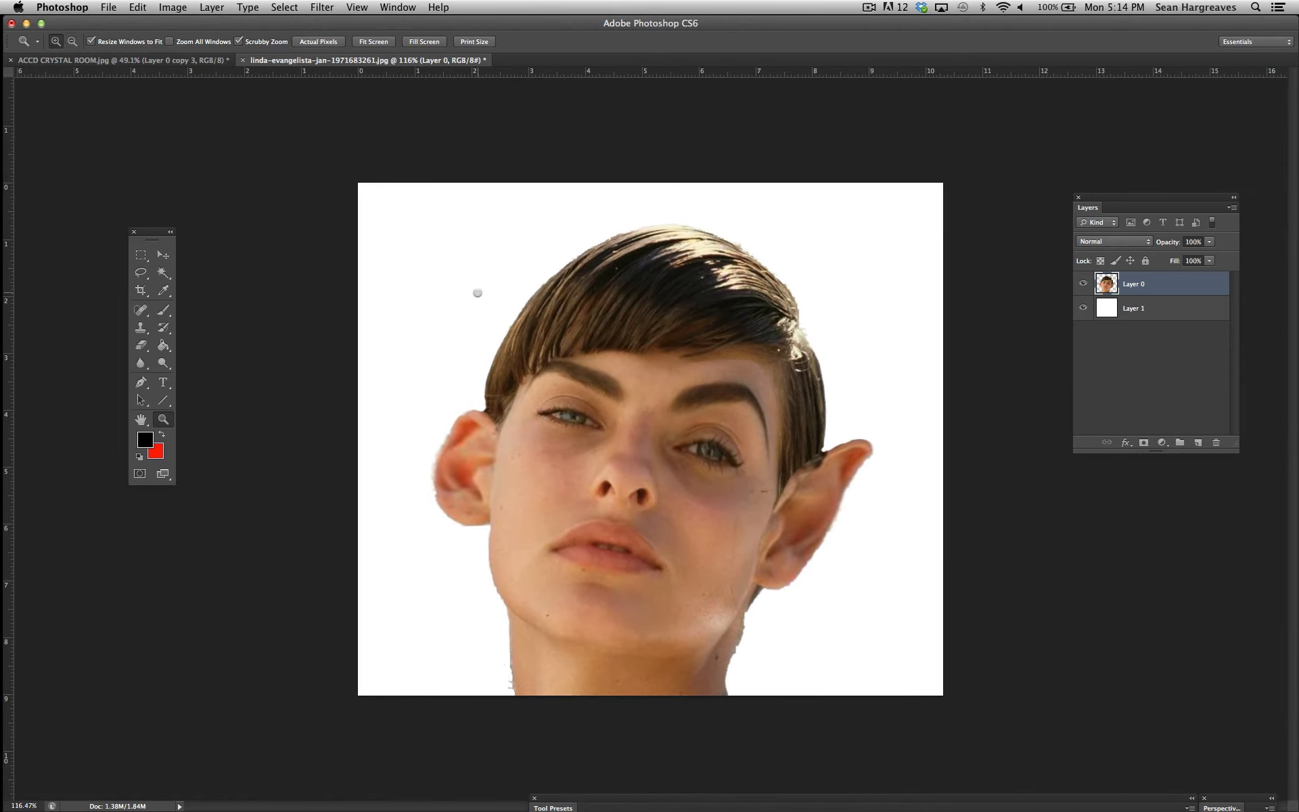
{"action": "left_click", "coordinate": [136, 8]}
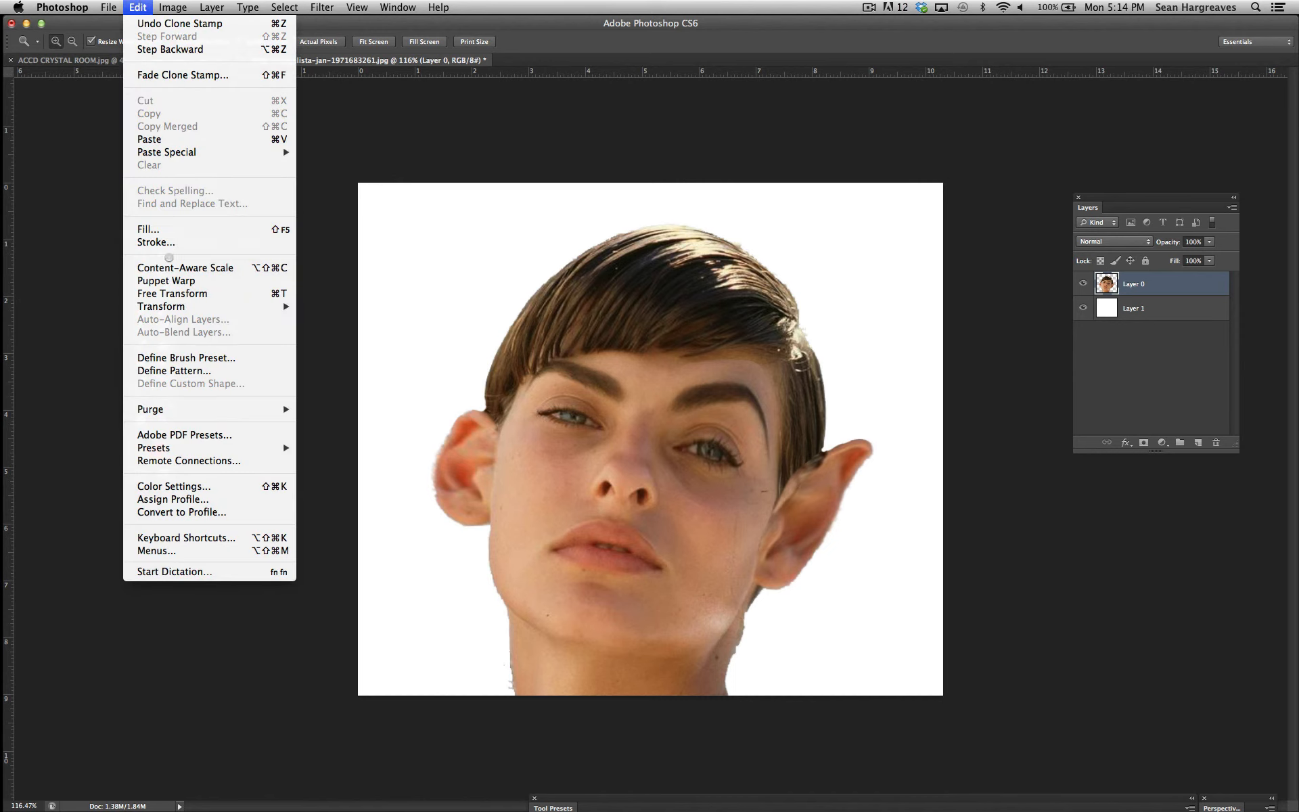
{"action": "mouse_move", "coordinate": [170, 306]}
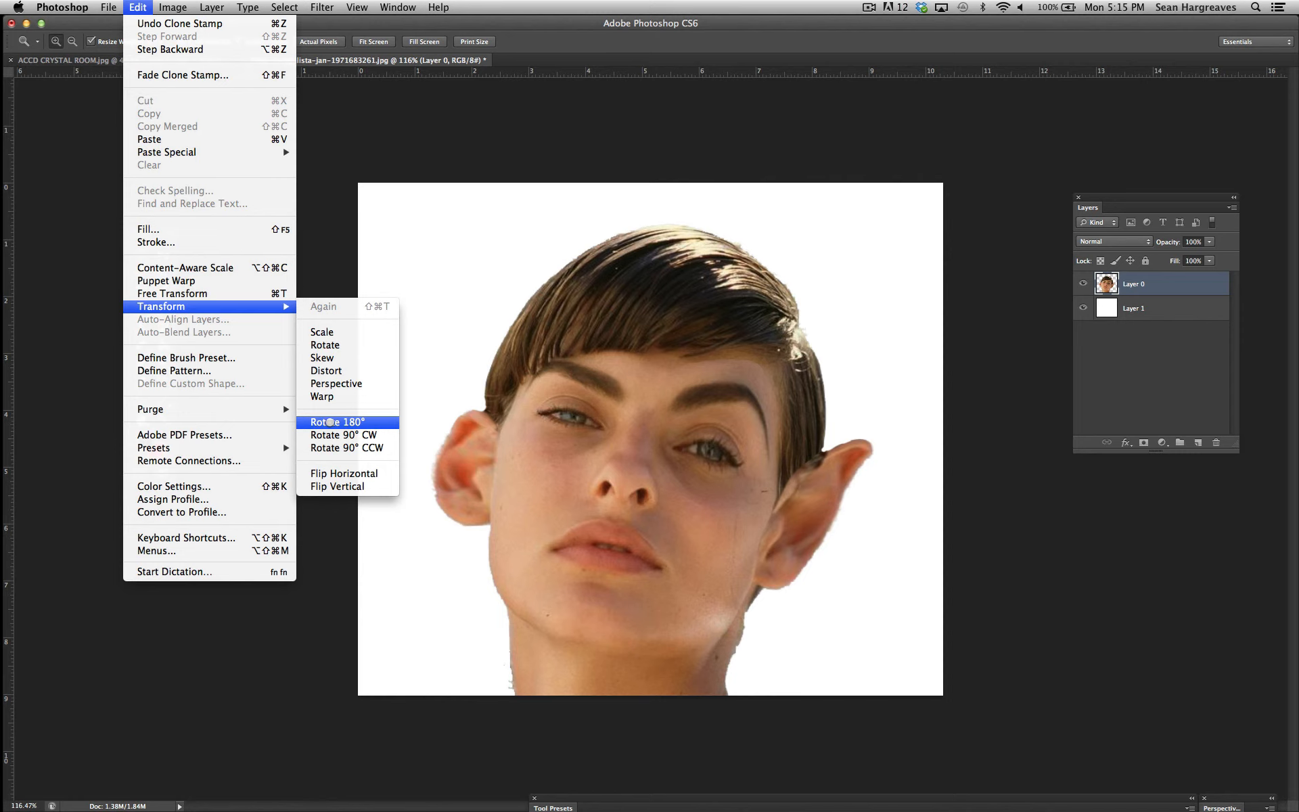
{"action": "left_click", "coordinate": [330, 422]}
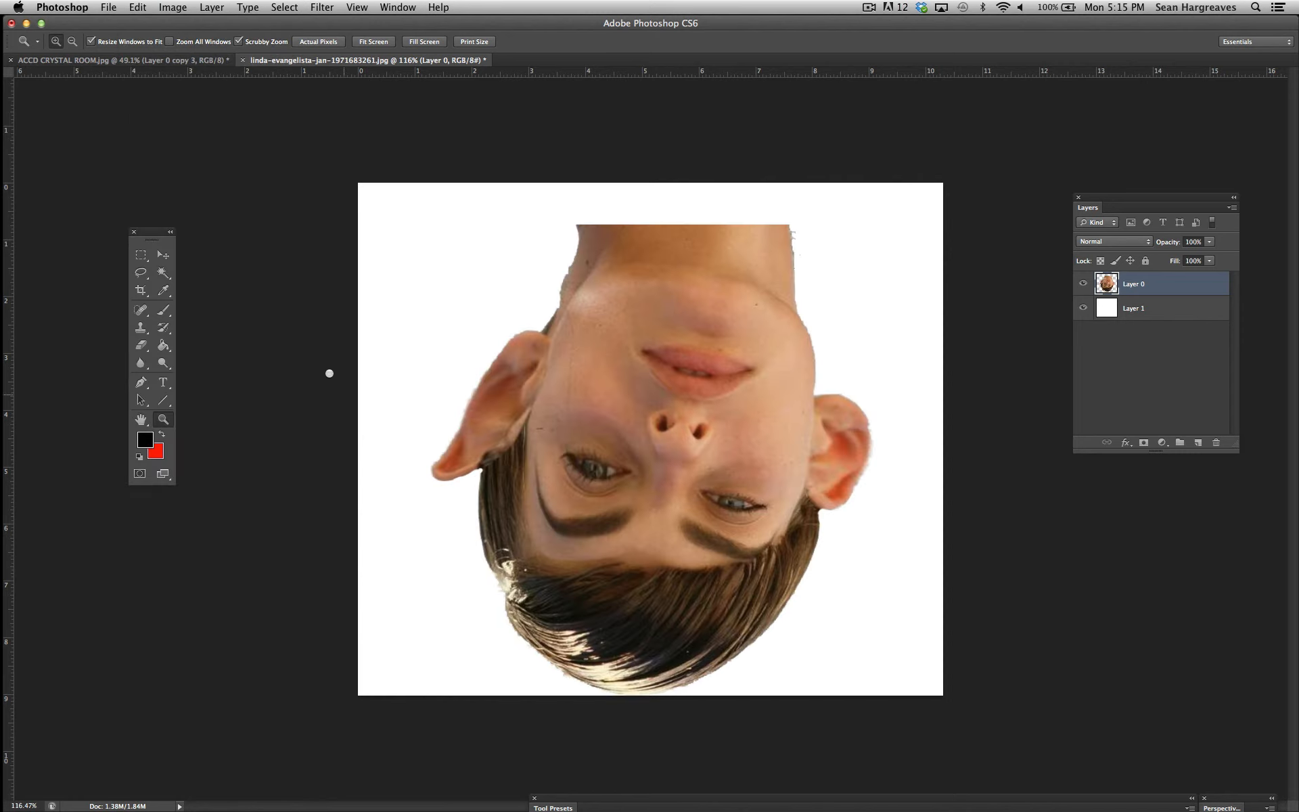
{"action": "left_click", "coordinate": [137, 6]}
{"action": "left_click", "coordinate": [143, 23]}
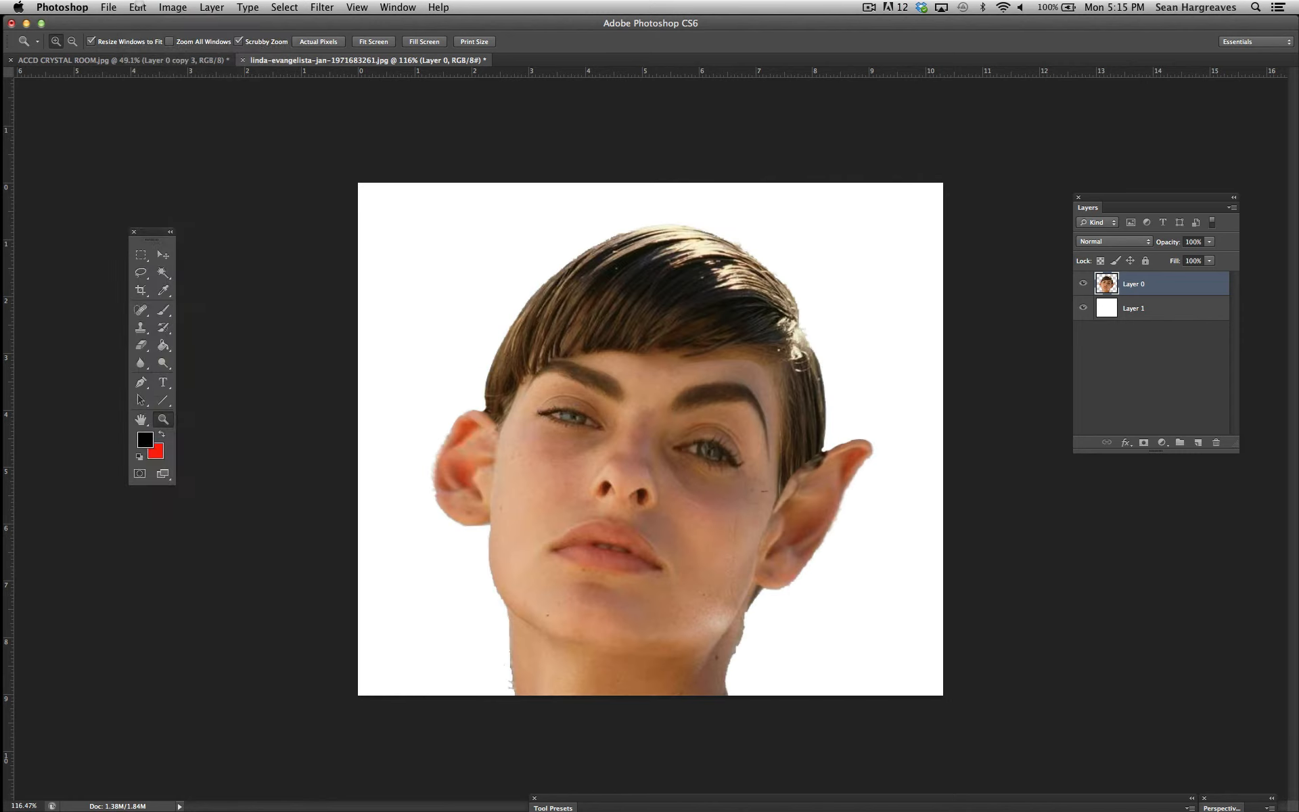
Rotate the portrait layer 90° counterclockwise and undo the rotation
{"action": "left_click", "coordinate": [138, 9]}
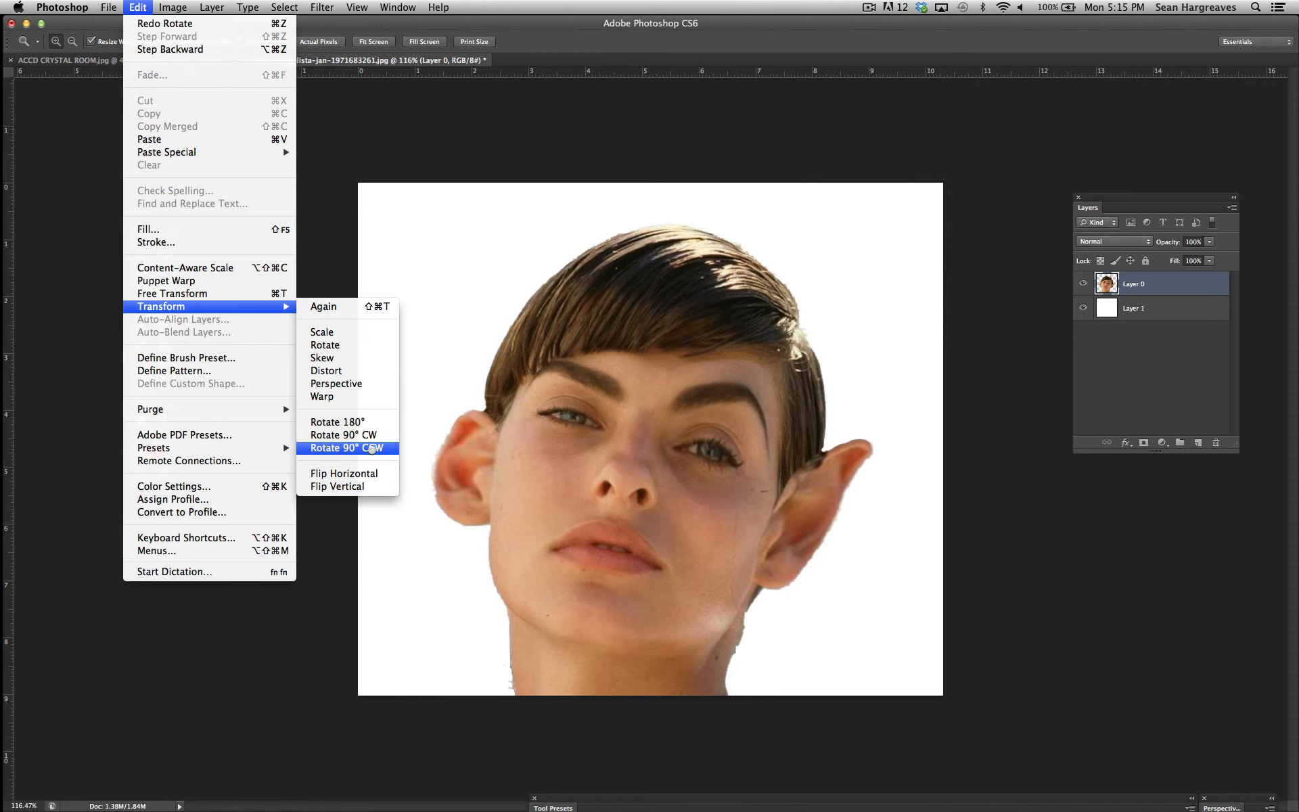
{"action": "left_click", "coordinate": [375, 449]}
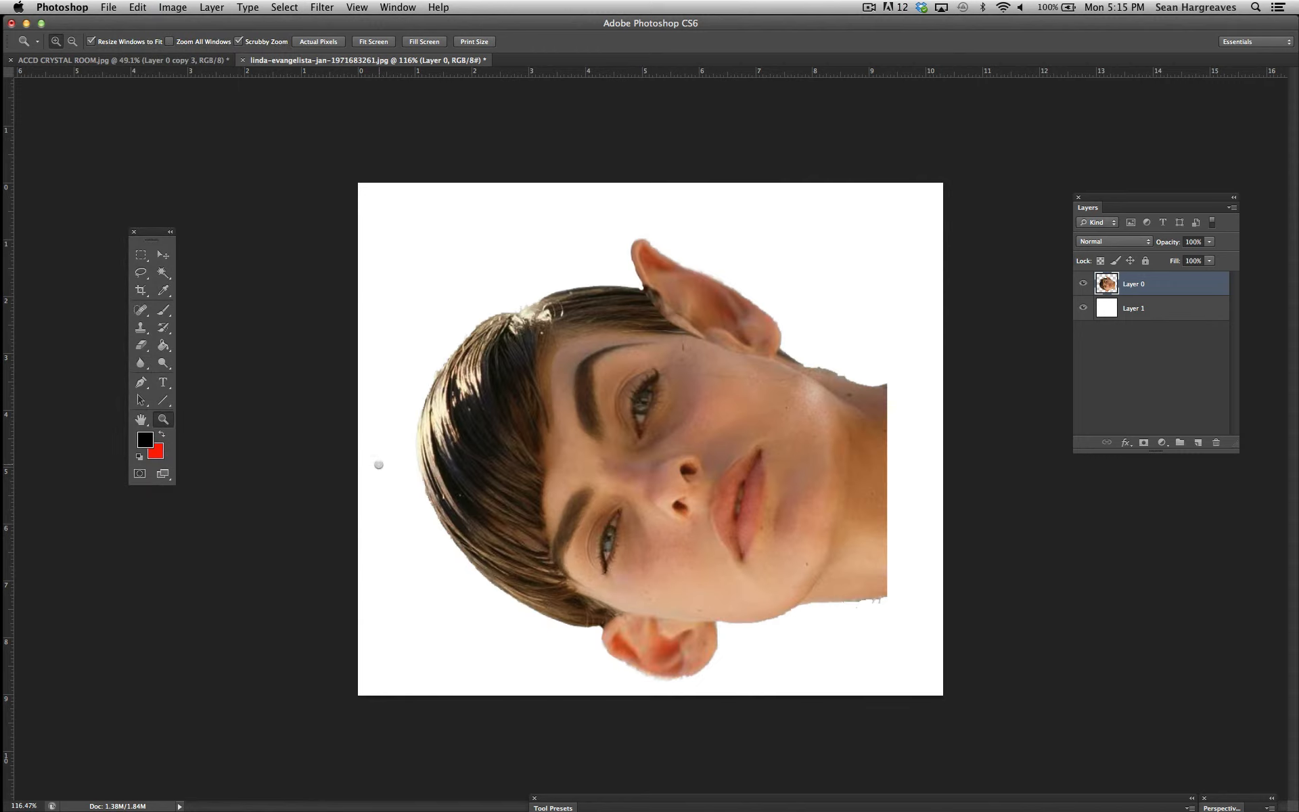
{"action": "left_click", "coordinate": [138, 7]}
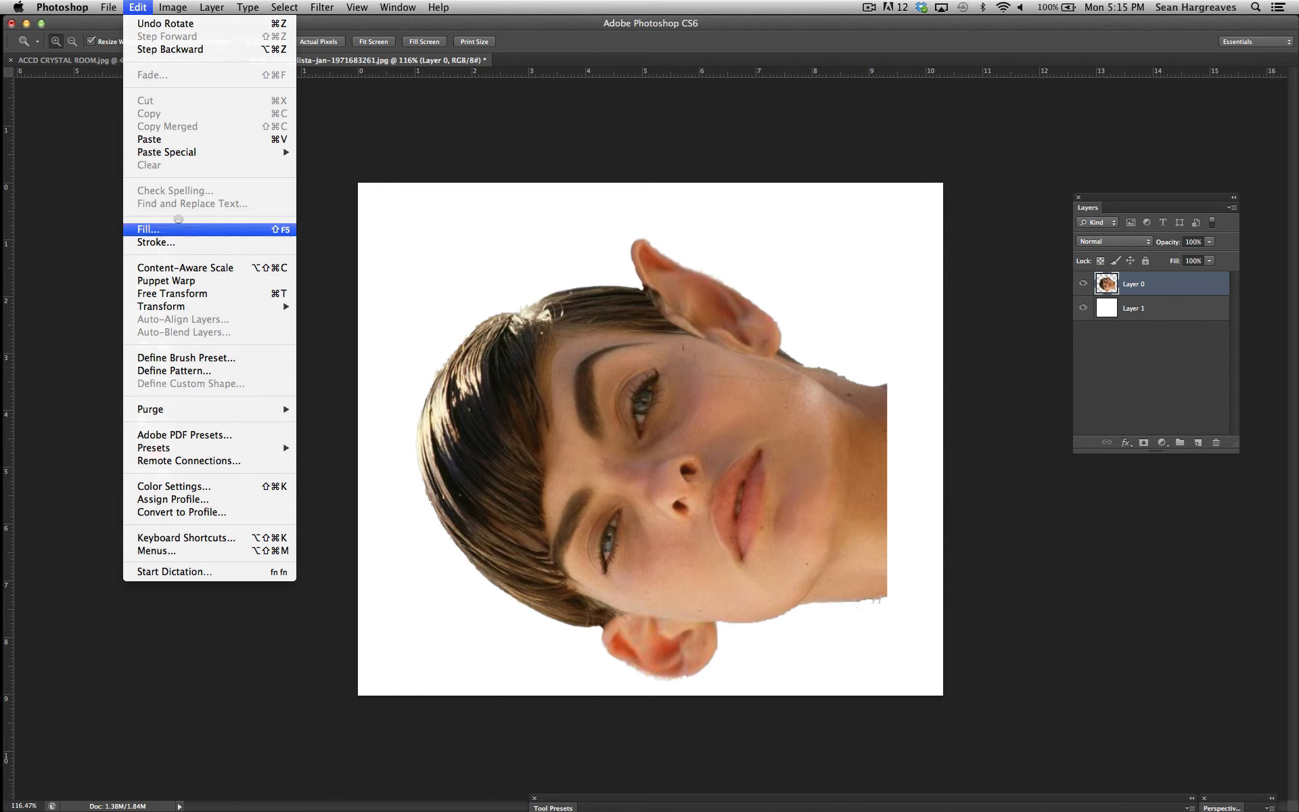
{"action": "left_click", "coordinate": [144, 23]}
{"action": "left_click", "coordinate": [138, 7]}
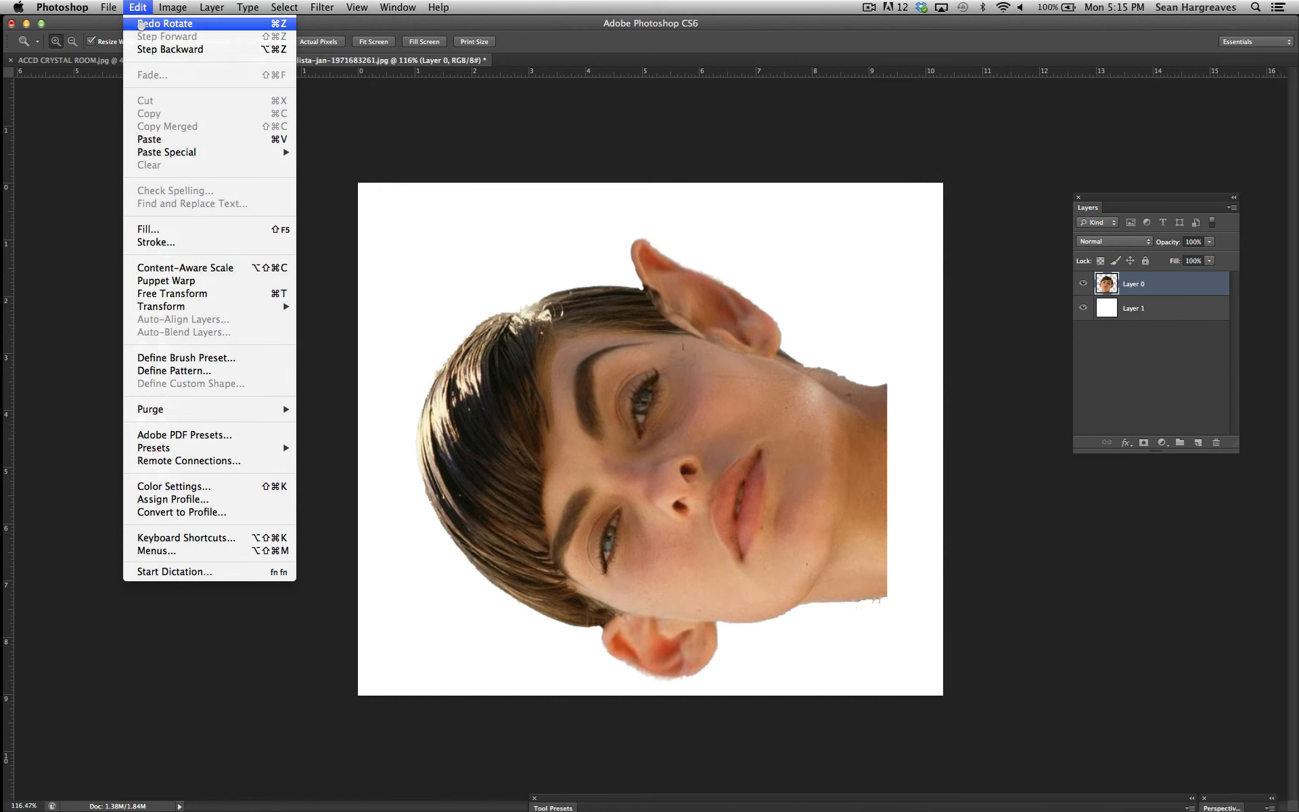
{"action": "left_click", "coordinate": [141, 24]}
Flip the portrait layer horizontally
{"action": "left_click", "coordinate": [138, 6]}
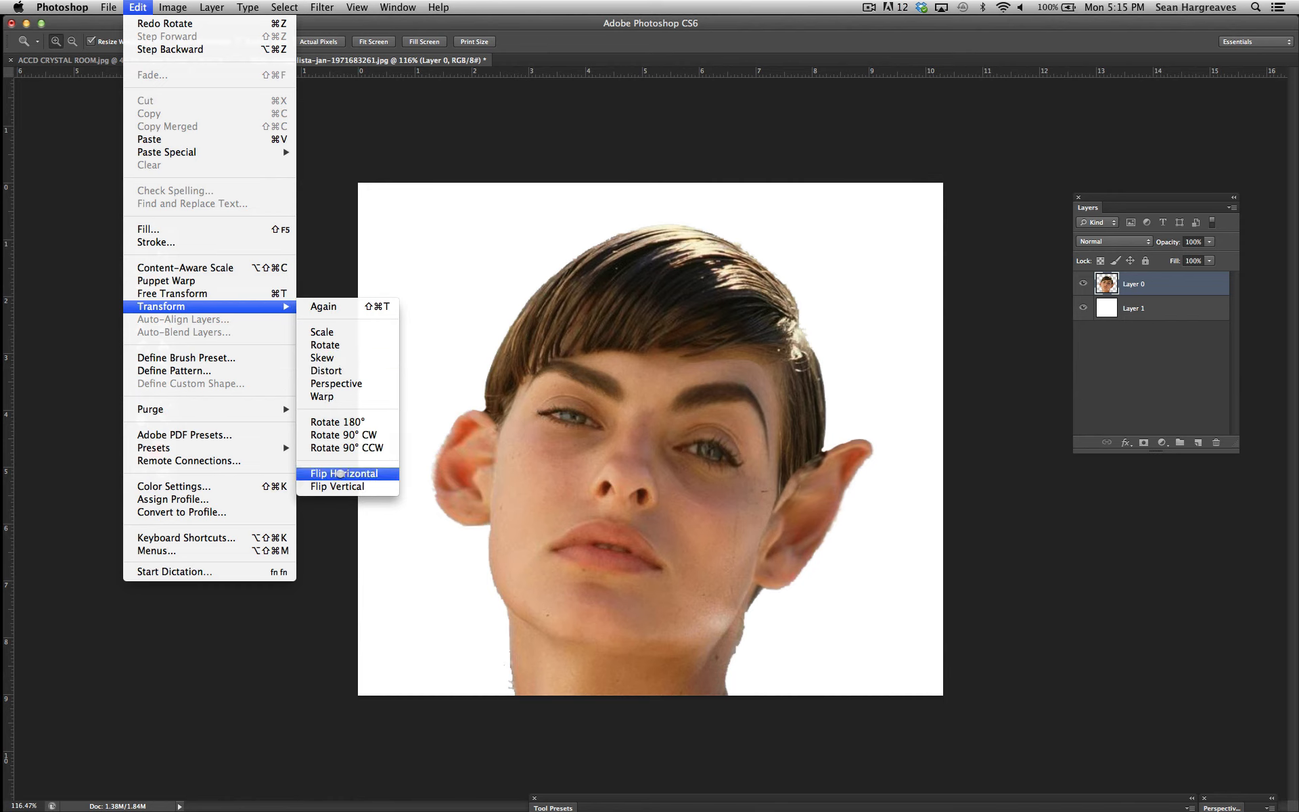
{"action": "left_click", "coordinate": [340, 473]}
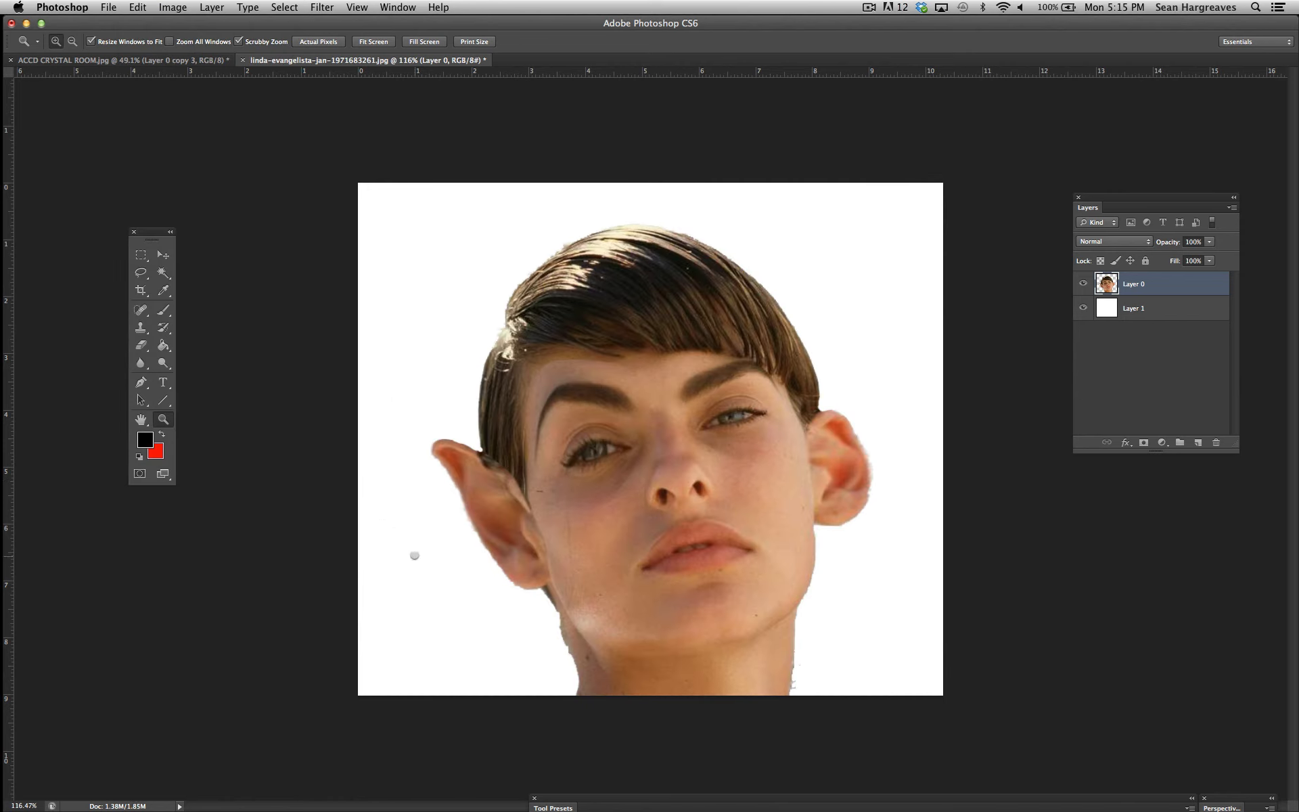
Flip the portrait layer vertically and undo the vertical flip
{"action": "left_click", "coordinate": [138, 7]}
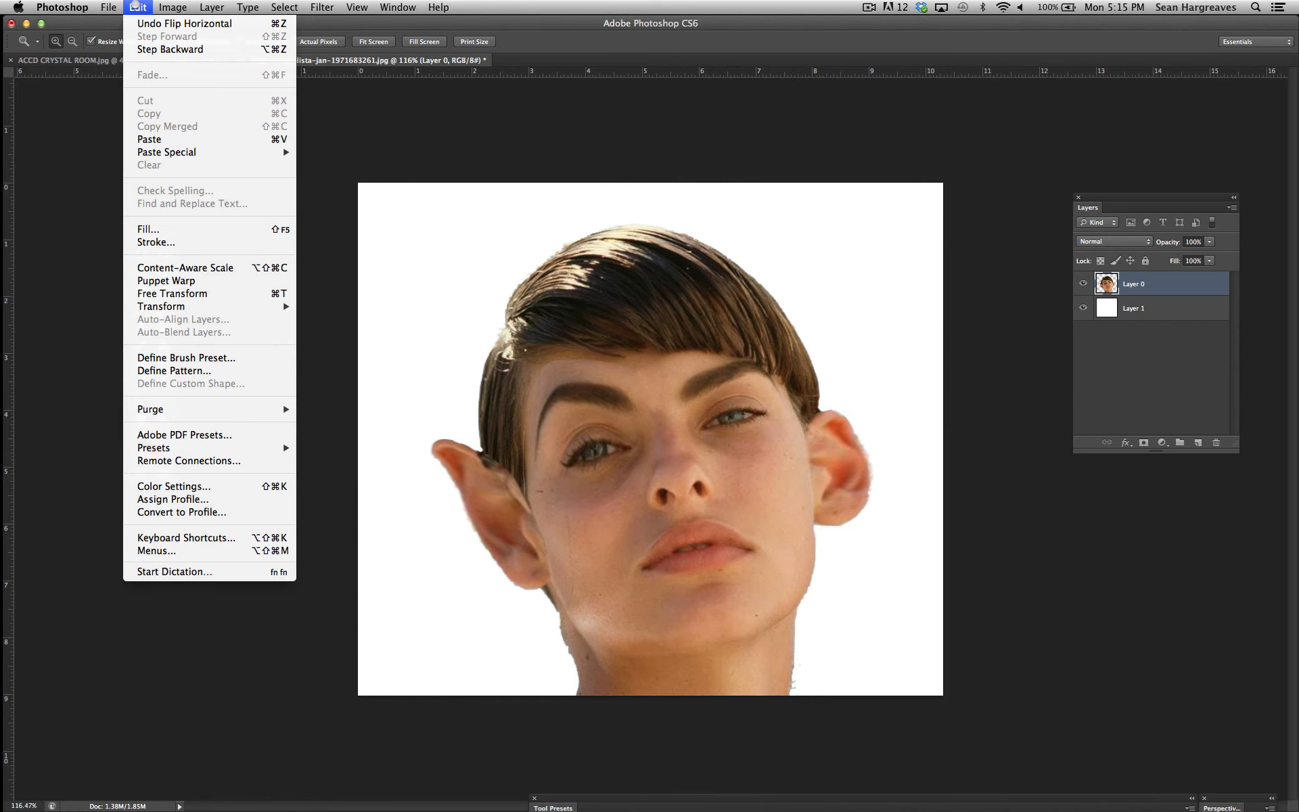
{"action": "mouse_move", "coordinate": [165, 306]}
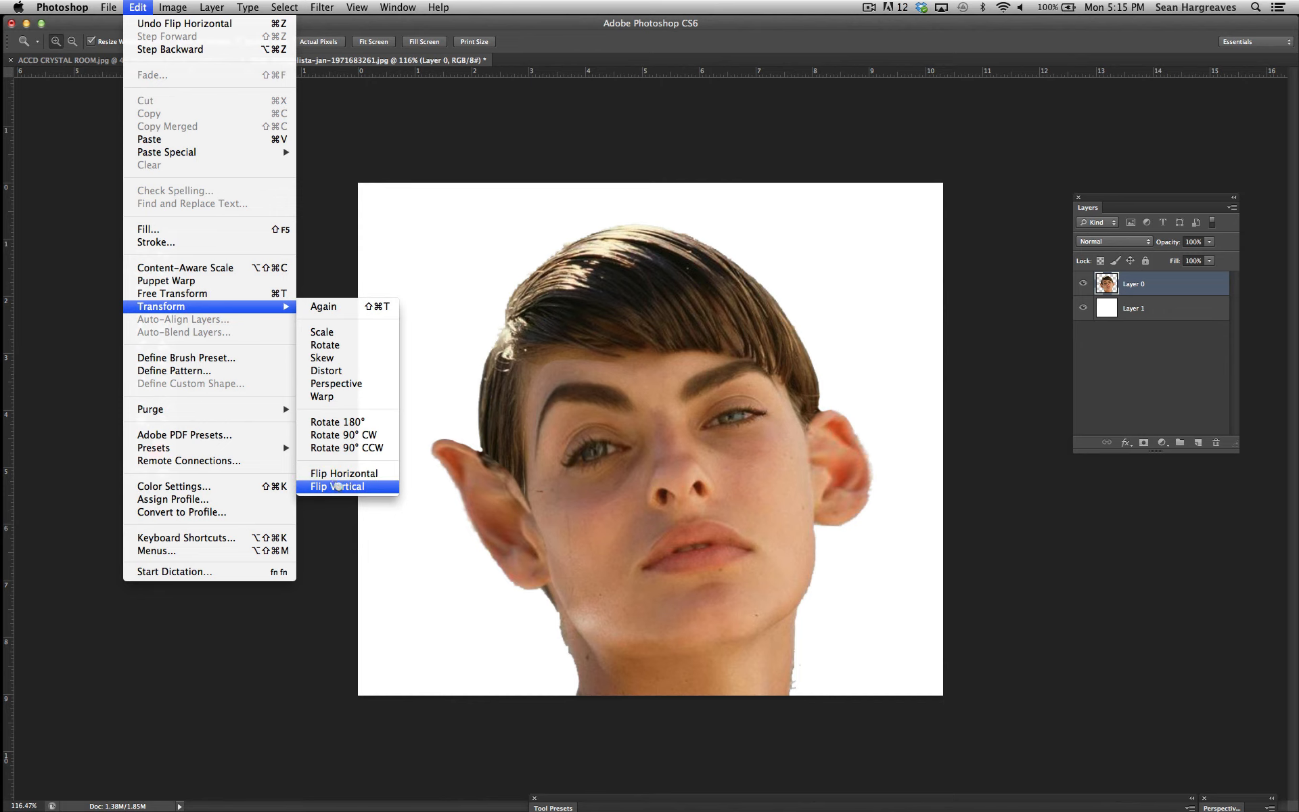
{"action": "left_click", "coordinate": [338, 485]}
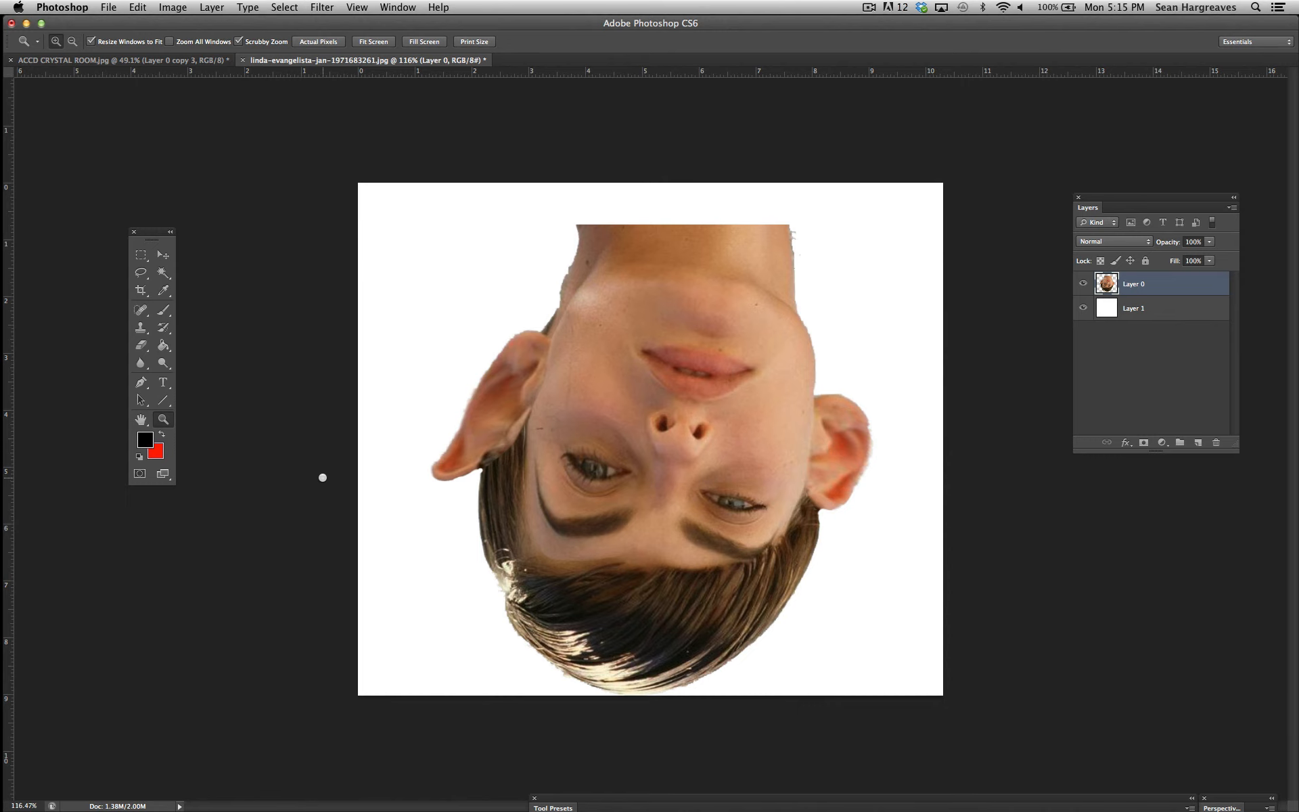
{"action": "left_click", "coordinate": [138, 8]}
{"action": "left_click", "coordinate": [155, 24]}
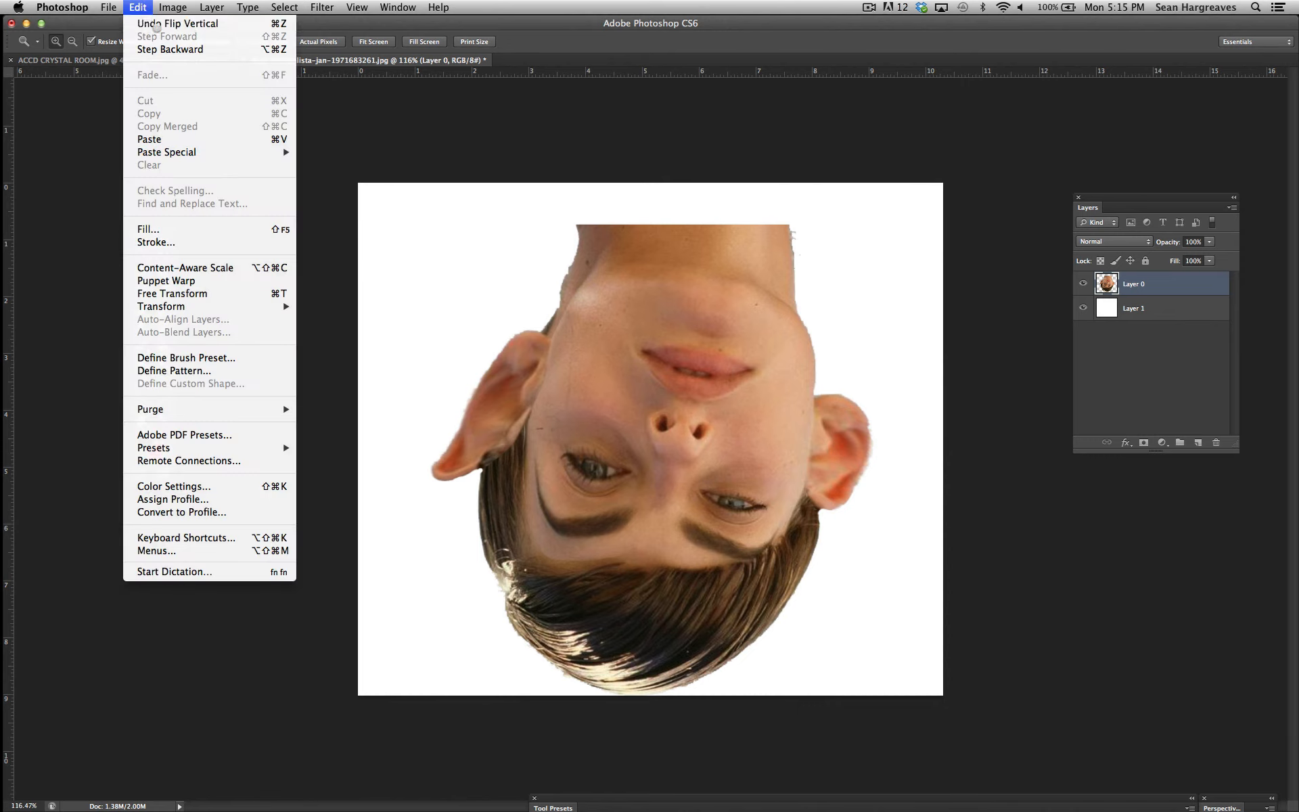